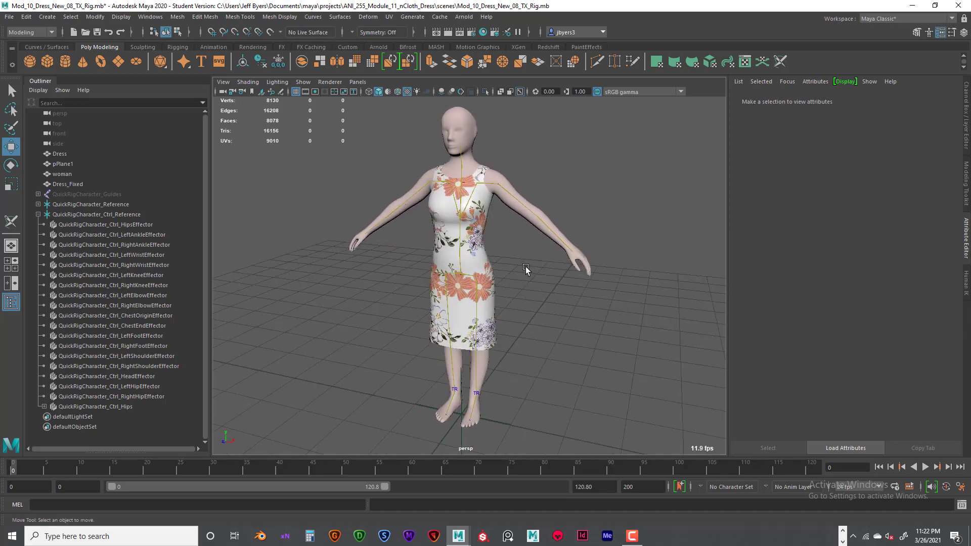
left_click(485, 248)
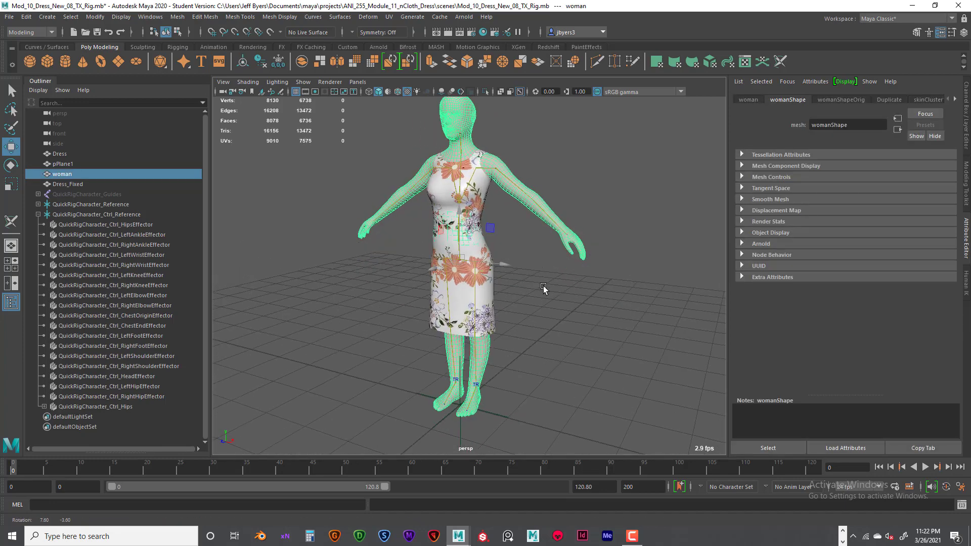
left_click_drag(506, 243, 530, 227, "alt")
left_click(513, 242)
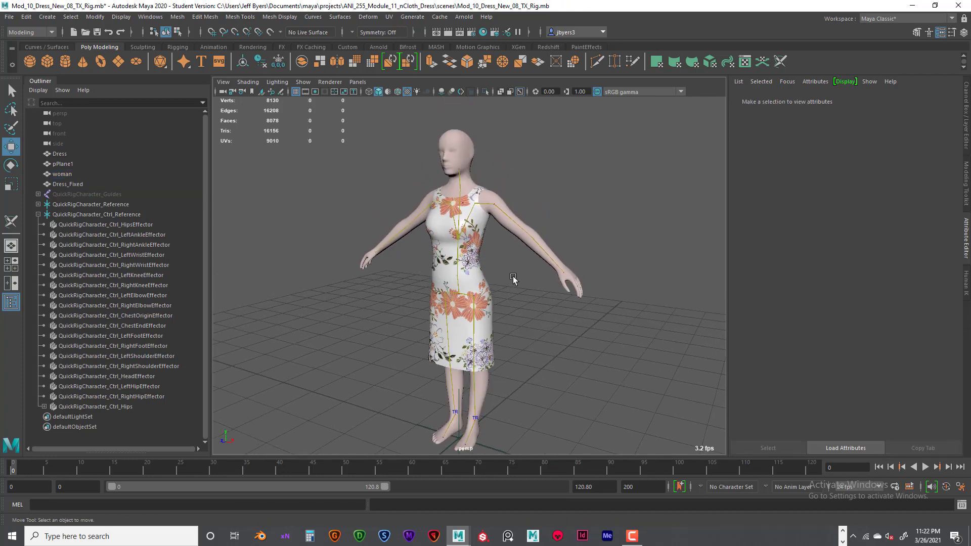
scroll(529, 248, "up", 2)
middle_click_drag(530, 248, 531, 243, "alt")
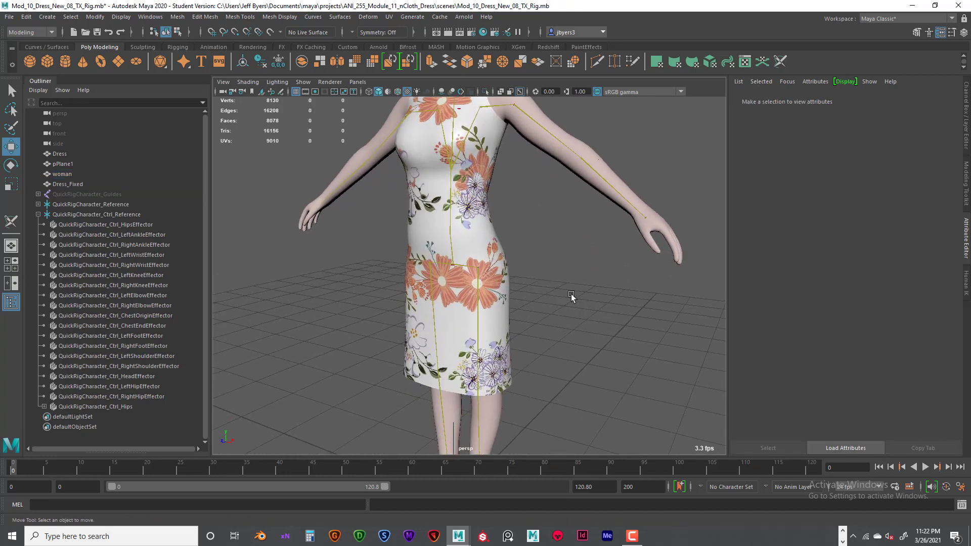
right_click_drag(572, 294, 490, 282, "alt")
left_click_drag(490, 282, 511, 230, "alt")
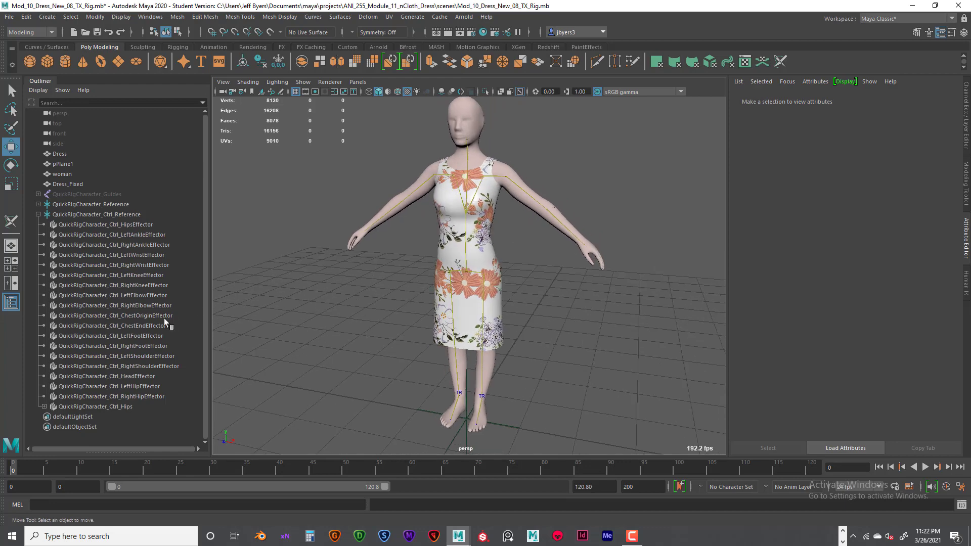
- Try lowering the character rig's hips effector to bend the knees, and undo the move
left_click(88, 225)
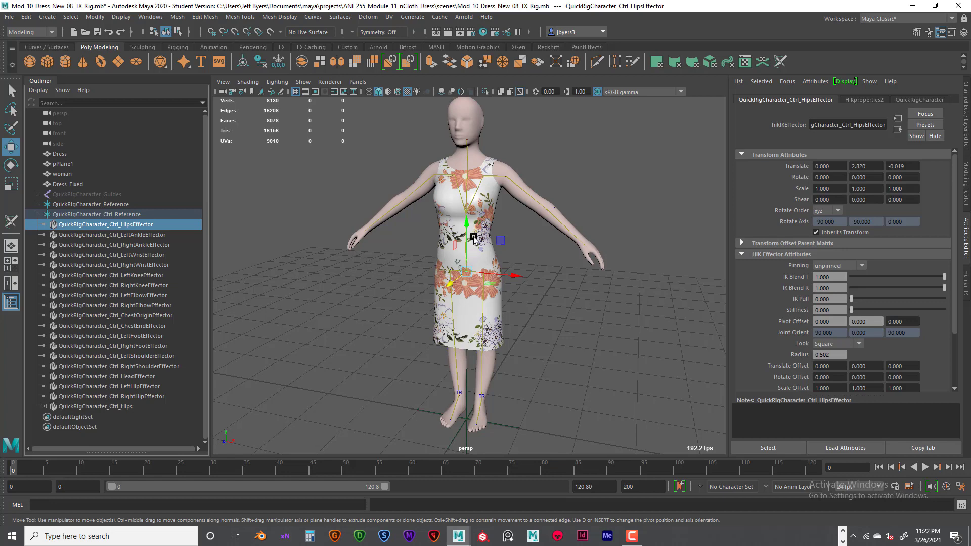
mouse_move(467, 230)
left_mouse_down()
mouse_move(461, 249)
mouse_move(466, 225)
mouse_move(466, 242)
left_mouse_up()
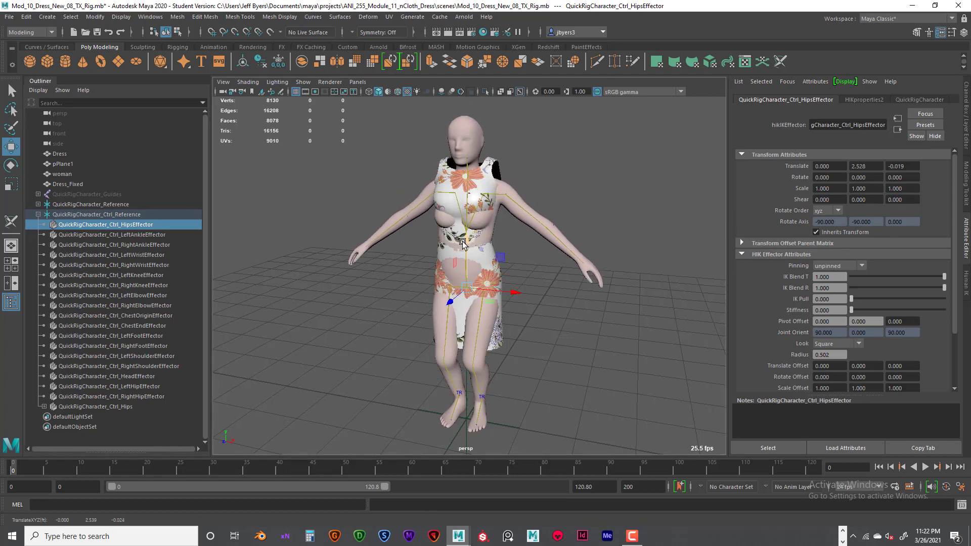
key("ctrl+z")
left_click_drag(521, 188, 526, 220, "alt")
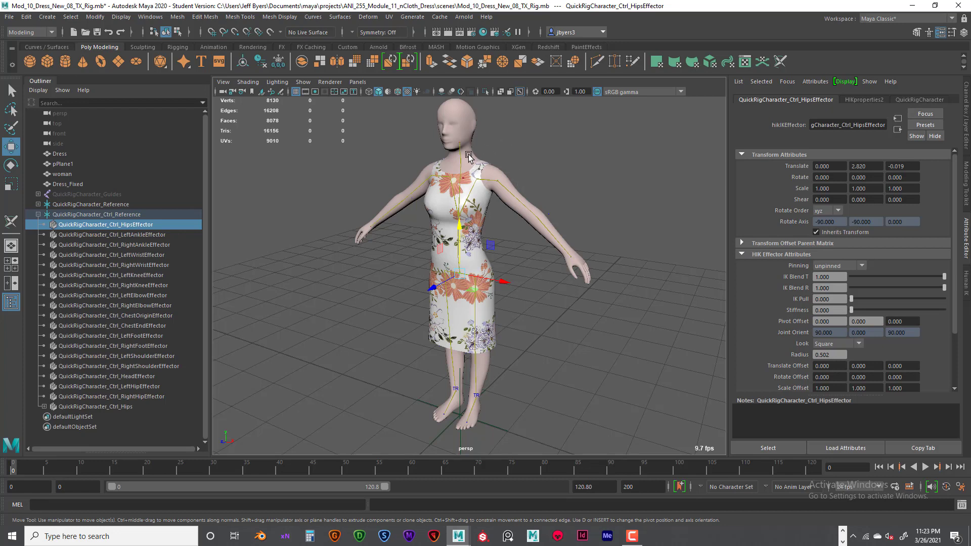
- Make the woman mesh an nCloth passive collider
left_click(470, 115)
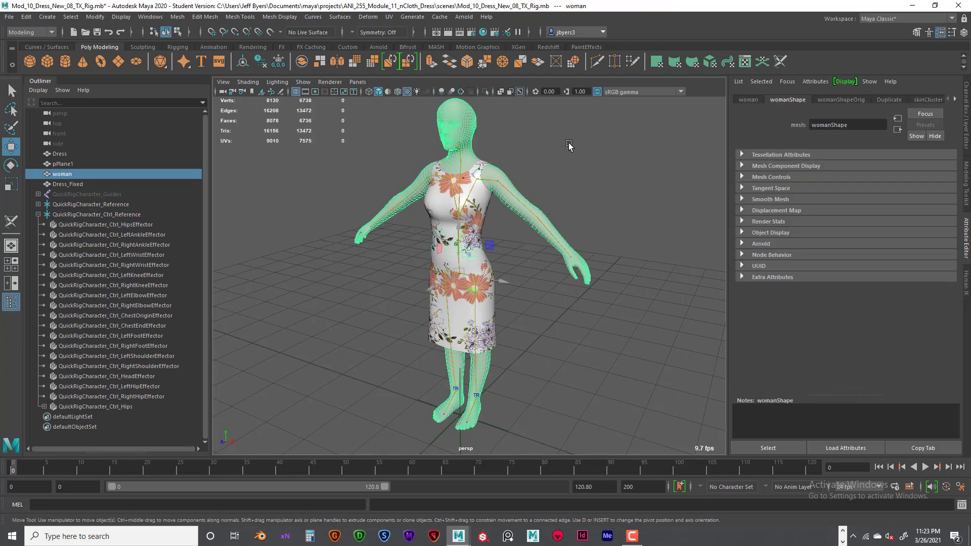
key("space")
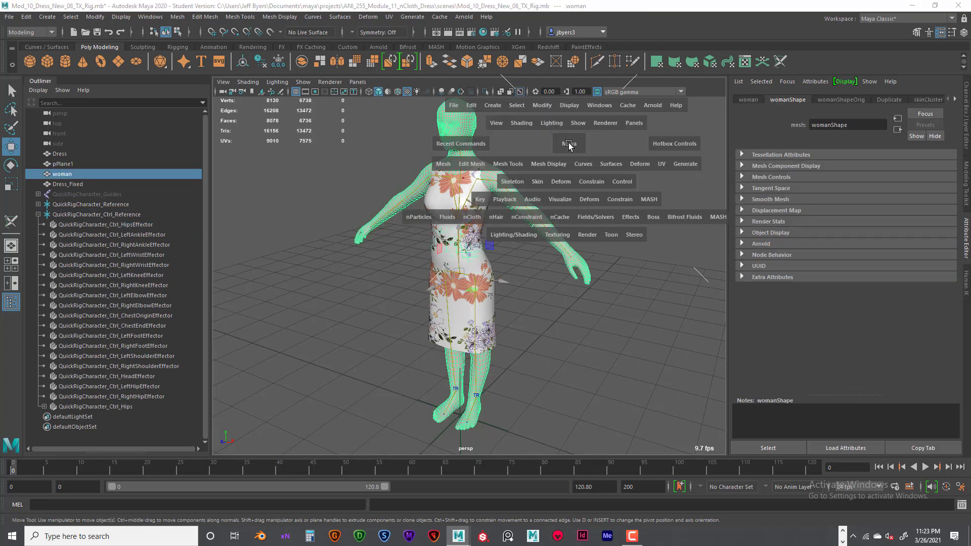
left_click(473, 218)
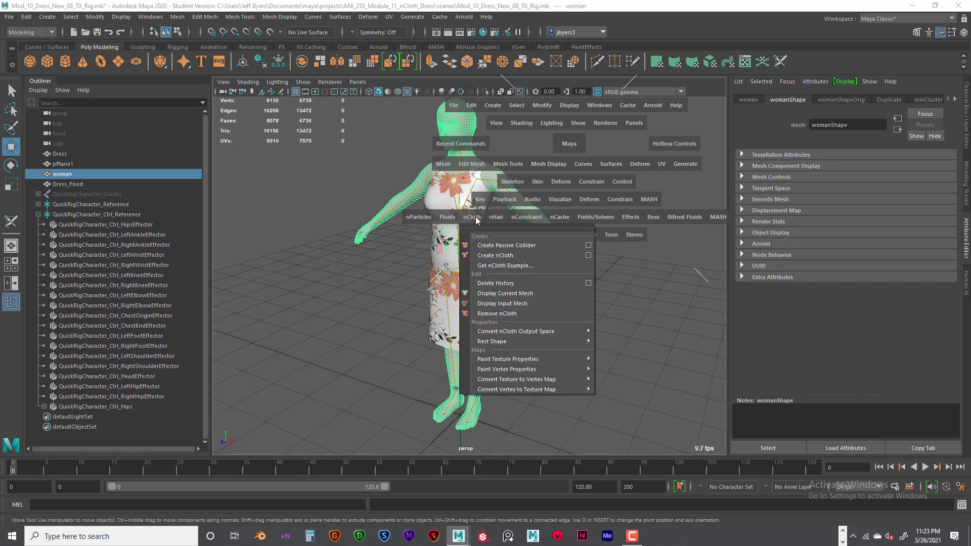
left_click(500, 245)
- Convert the Dress_Fixed mesh into an nCloth object
left_click(438, 198)
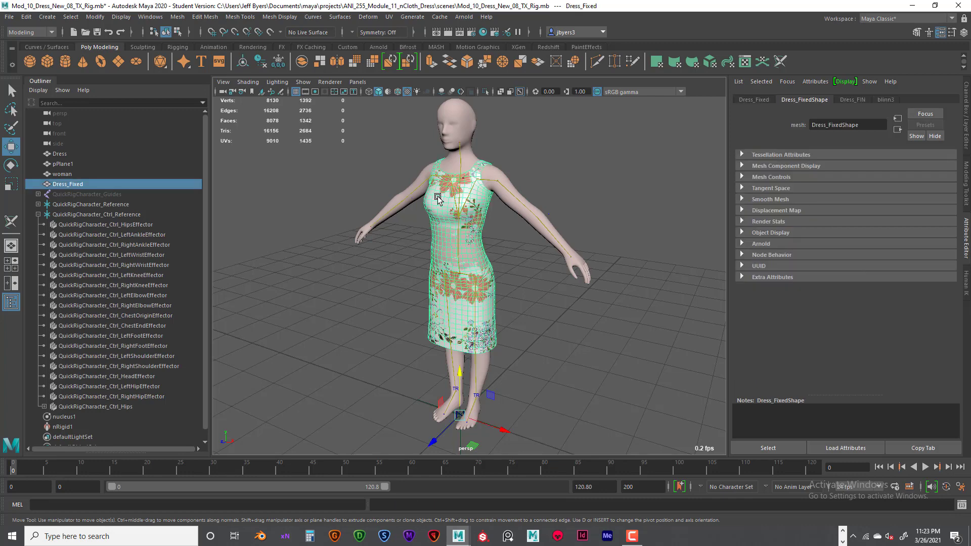
key("space")
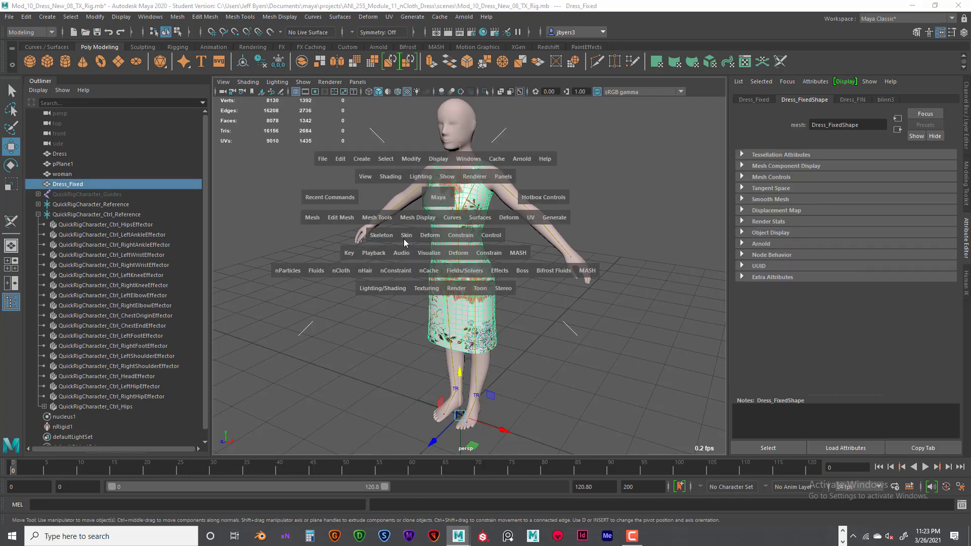
left_click(340, 272)
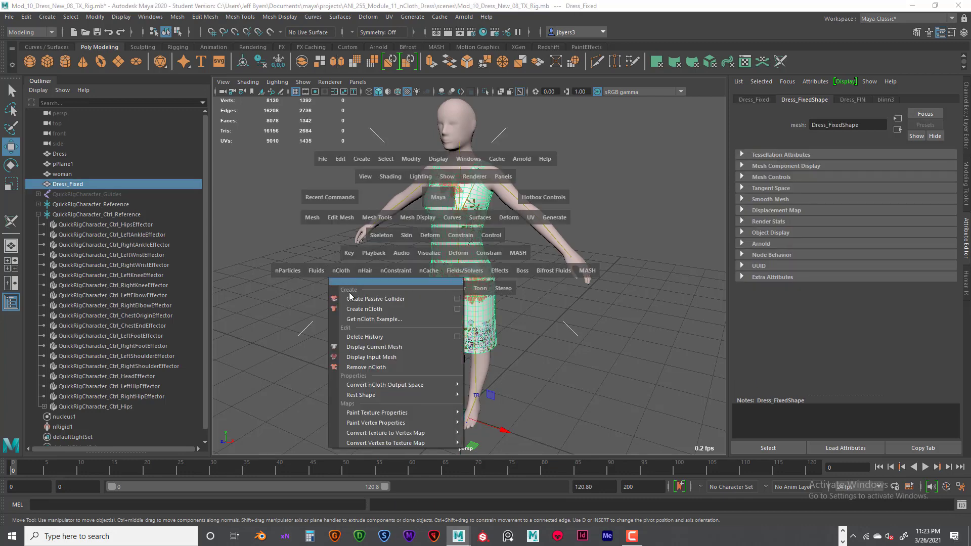
left_click(362, 310)
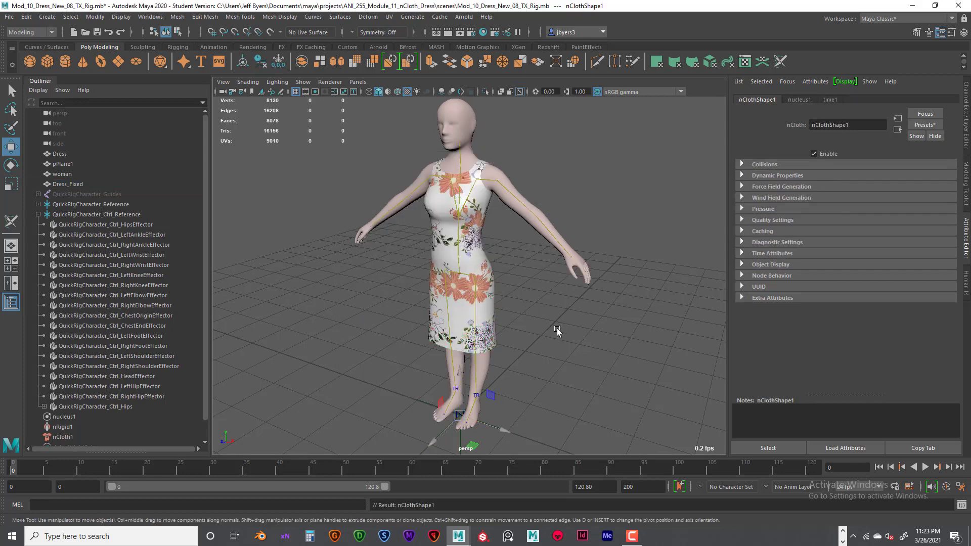
- Examine the collision and dynamic property settings of the dress's nCloth shape
left_click_drag(556, 324, 533, 303, "alt")
left_click(489, 240)
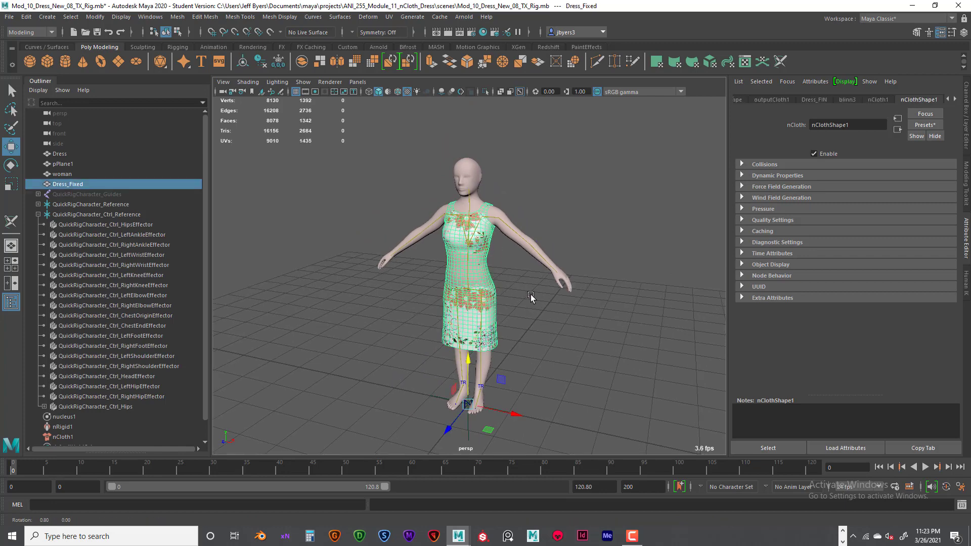
left_click(955, 101)
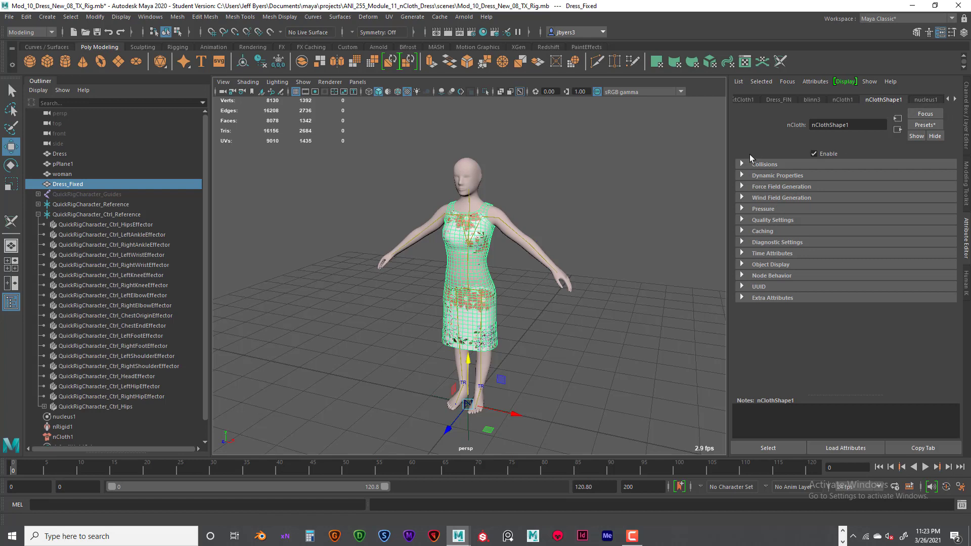
left_click(742, 164)
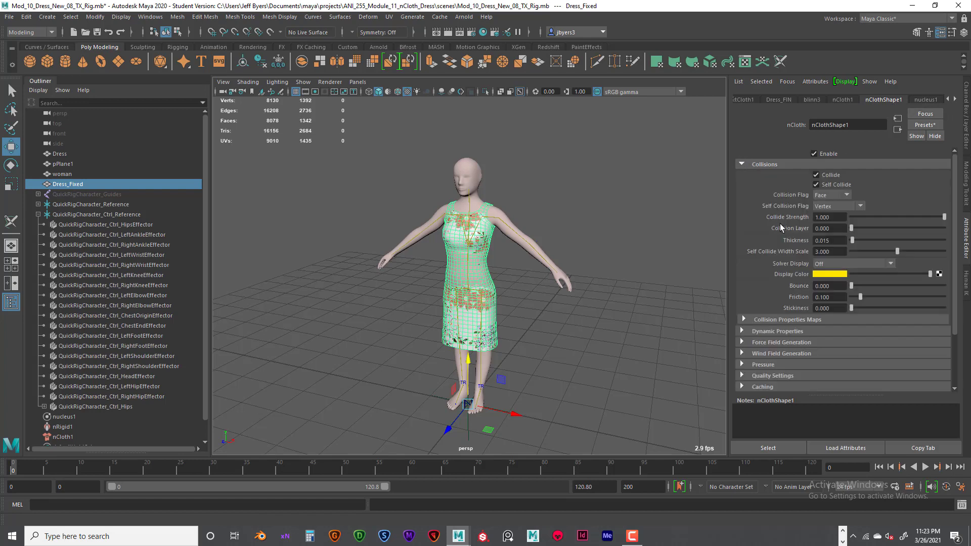
scroll(750, 248, "down", 3)
left_click(741, 263)
scroll(794, 227, "down", 6)
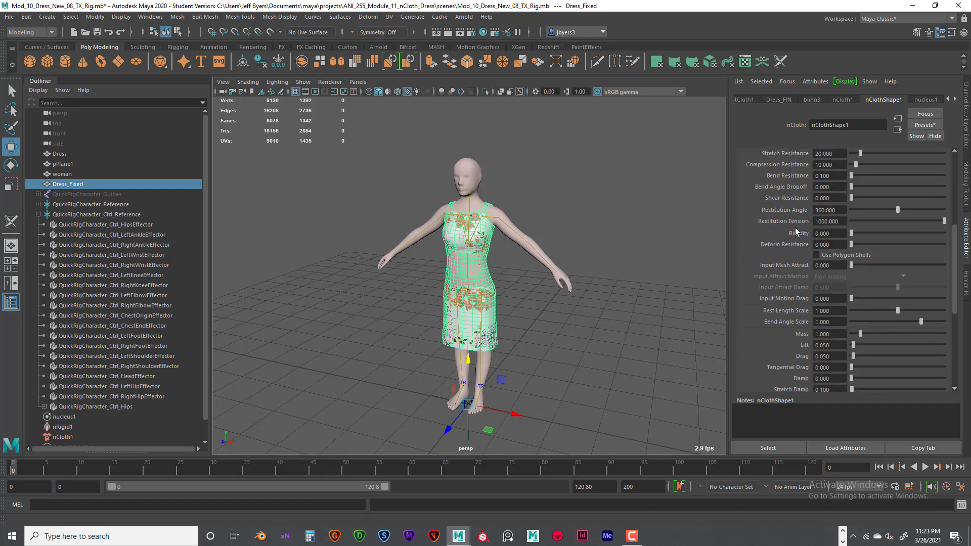
scroll(793, 227, "up", 6)
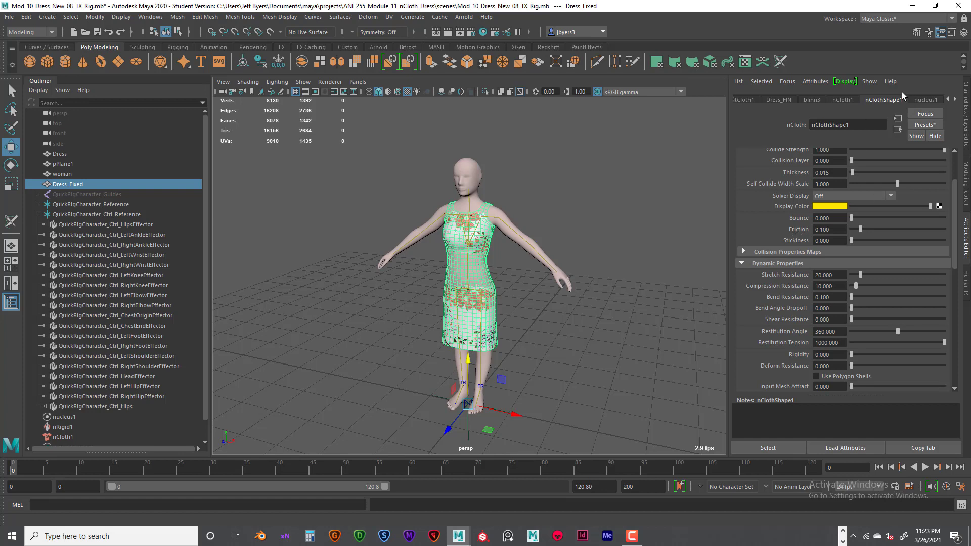
scroll(839, 189, "up", 5)
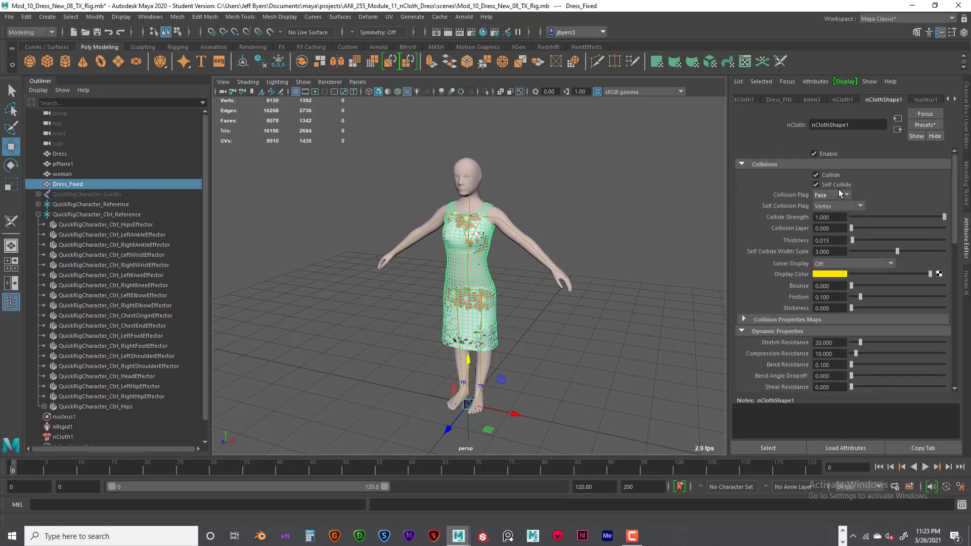
- Set the dress nCloth's collision thickness to 0.1 and its solver display to Collision Thickness
left_click(830, 241)
type("1")
key("Return")
left_click(889, 264)
left_click(848, 282)
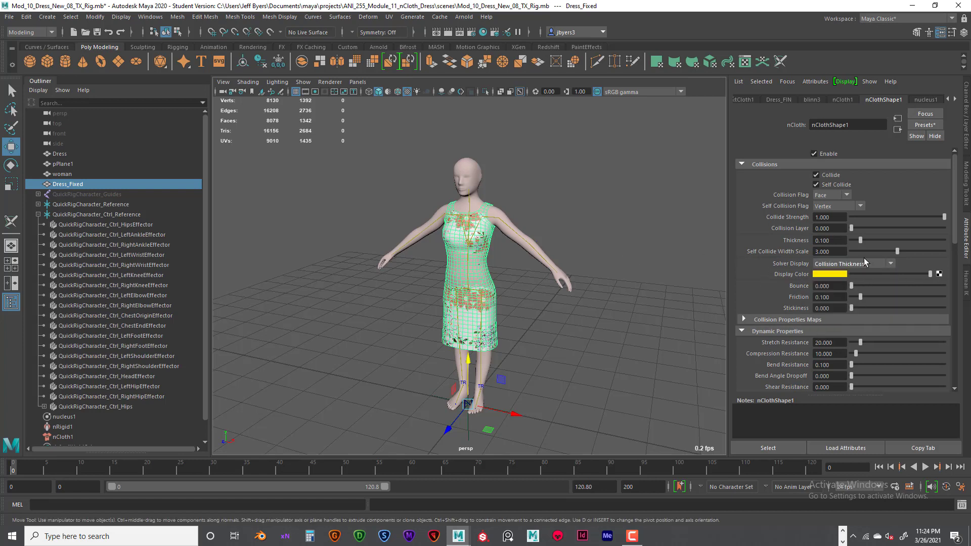
left_click(889, 263)
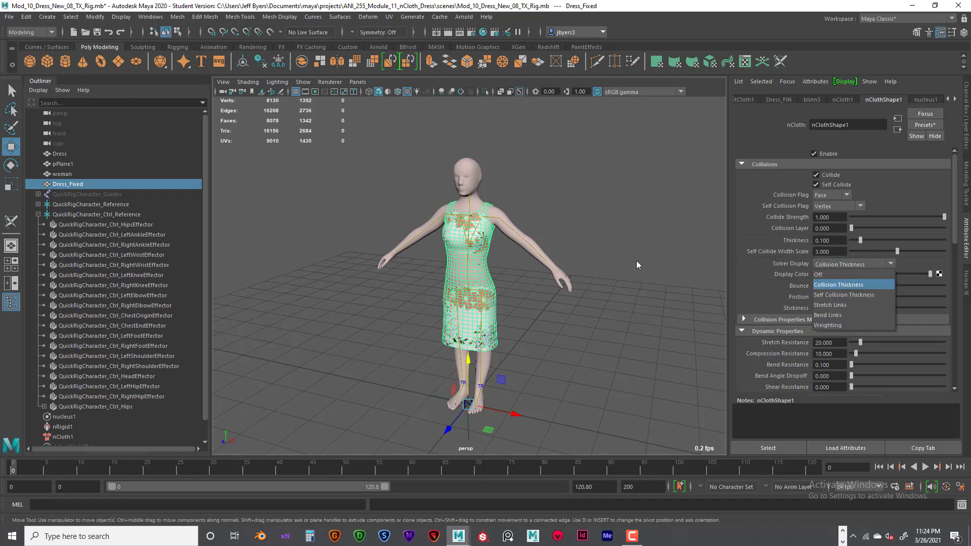
left_click(860, 262)
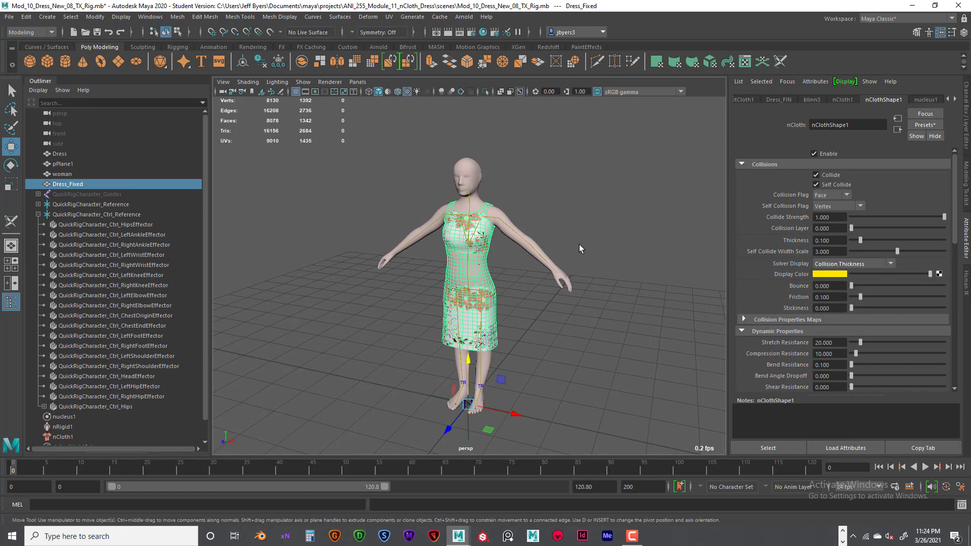
- Cycle the dress's solver display through Self Collision Thickness and Off, and return it to Collision Thickness
left_click(529, 242)
left_click(488, 234)
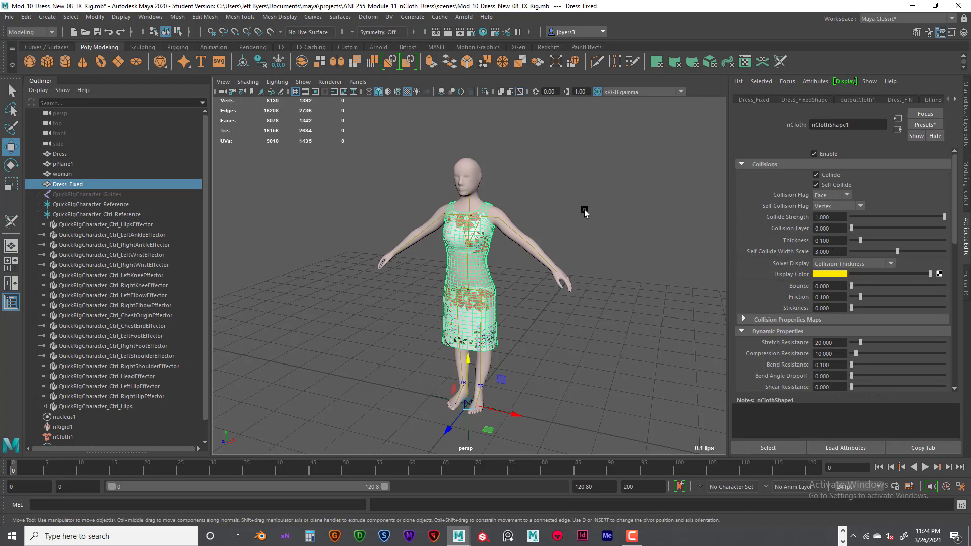
key("f")
left_click_drag(585, 212, 558, 232, "alt")
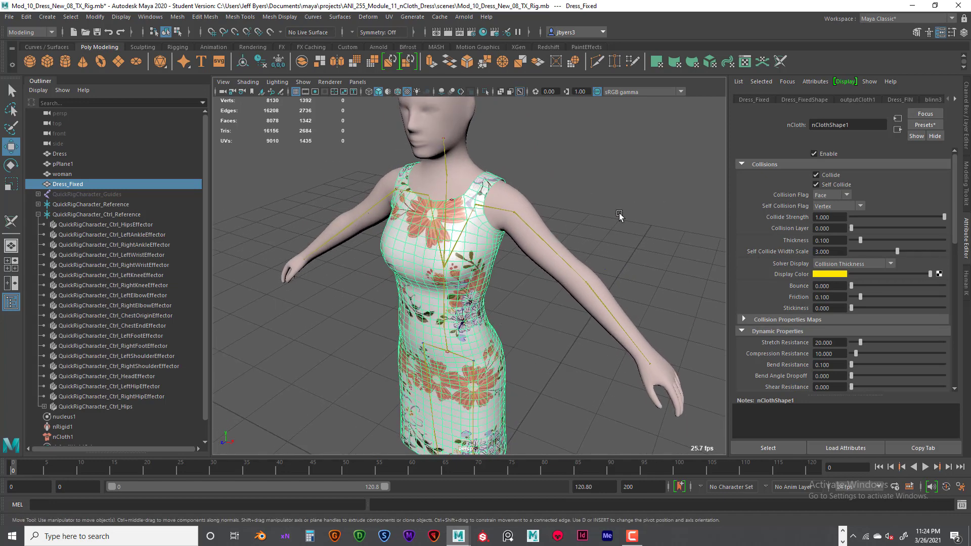
left_click(850, 264)
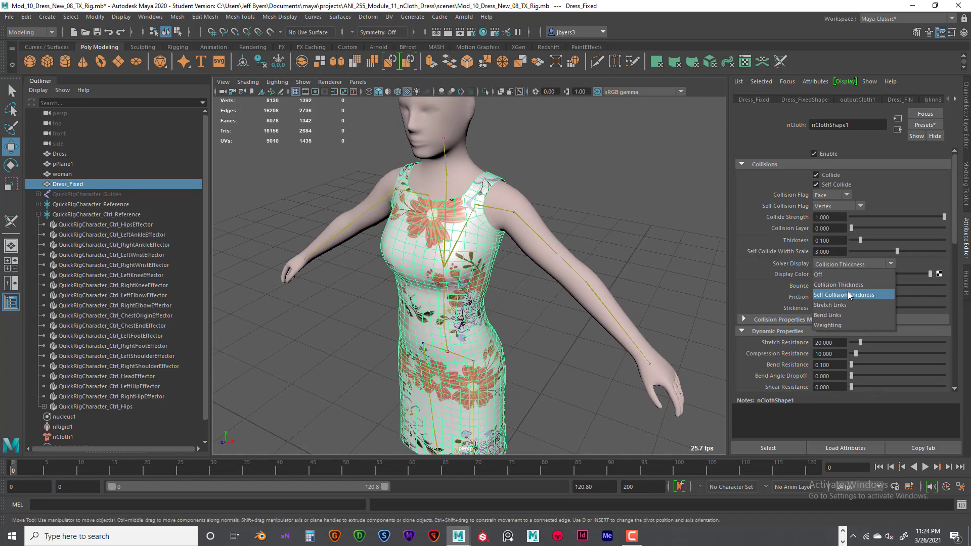
left_click(839, 288)
left_click(846, 262)
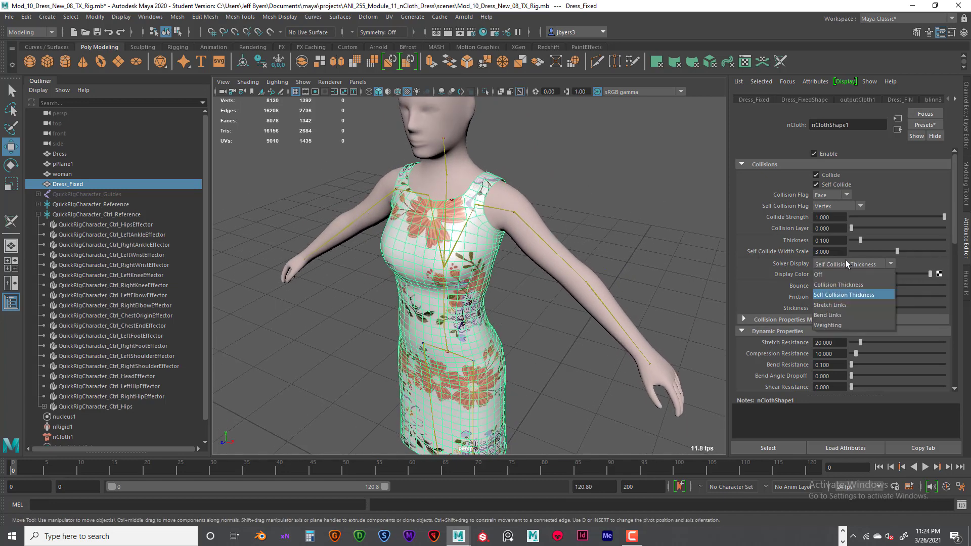
left_click(837, 285)
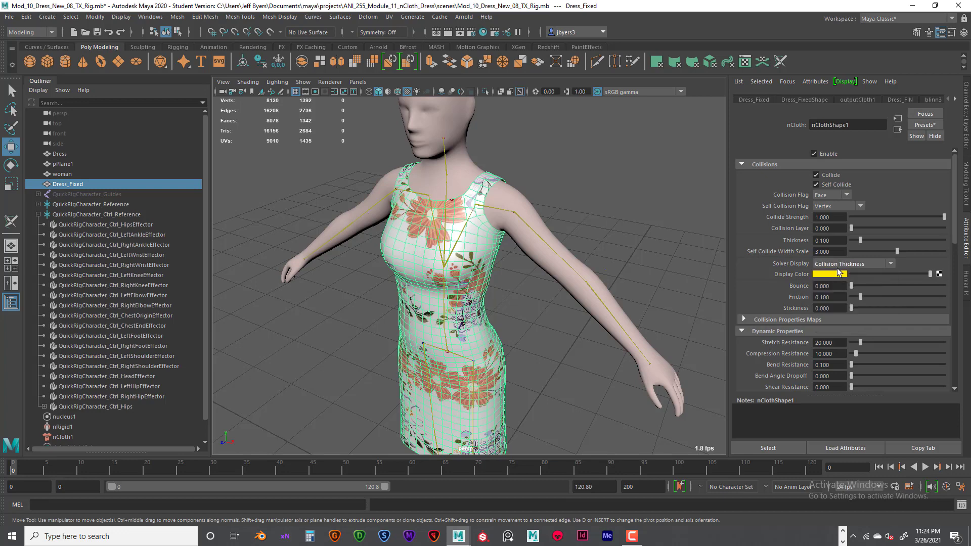
left_click(839, 264)
left_click(826, 277)
left_click(834, 262)
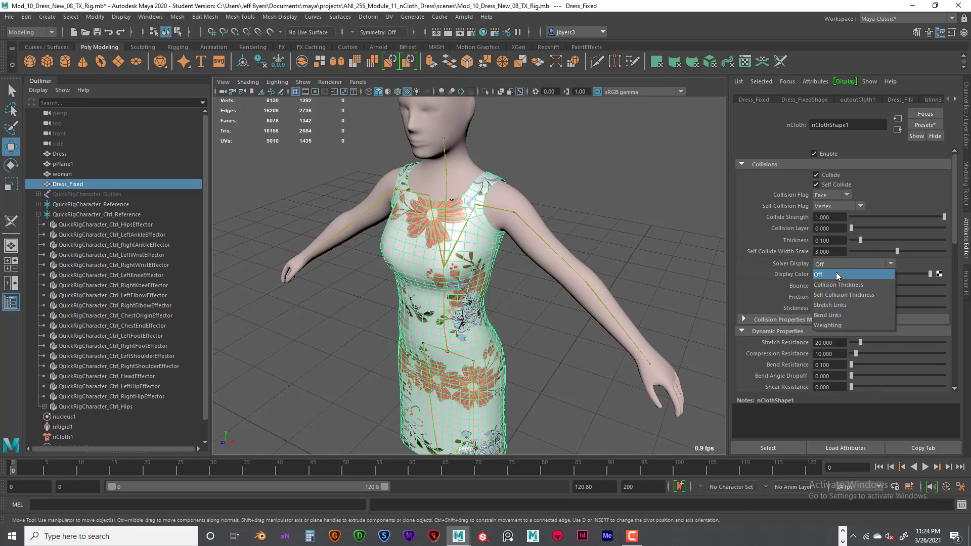
left_click(837, 285)
- Deselect the dress, play the cloth simulation from frame 0 and stop it around frame 46
left_click_drag(599, 220, 621, 217, "alt")
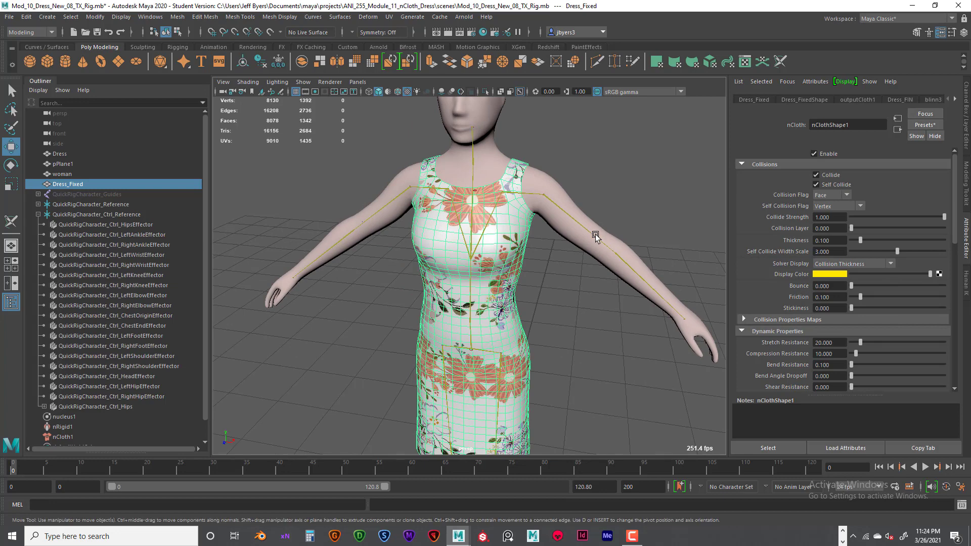
scroll(596, 235, "up", 5)
scroll(600, 263, "down", 10)
left_click(622, 269)
left_click_drag(568, 270, 562, 253, "alt")
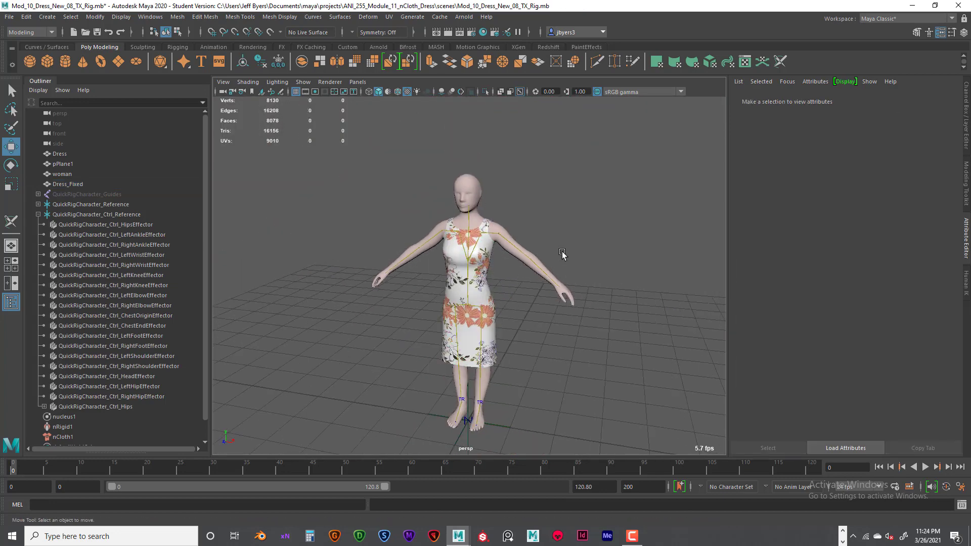
middle_click_drag(568, 276, 562, 253, "alt")
left_click_drag(562, 253, 564, 249, "alt")
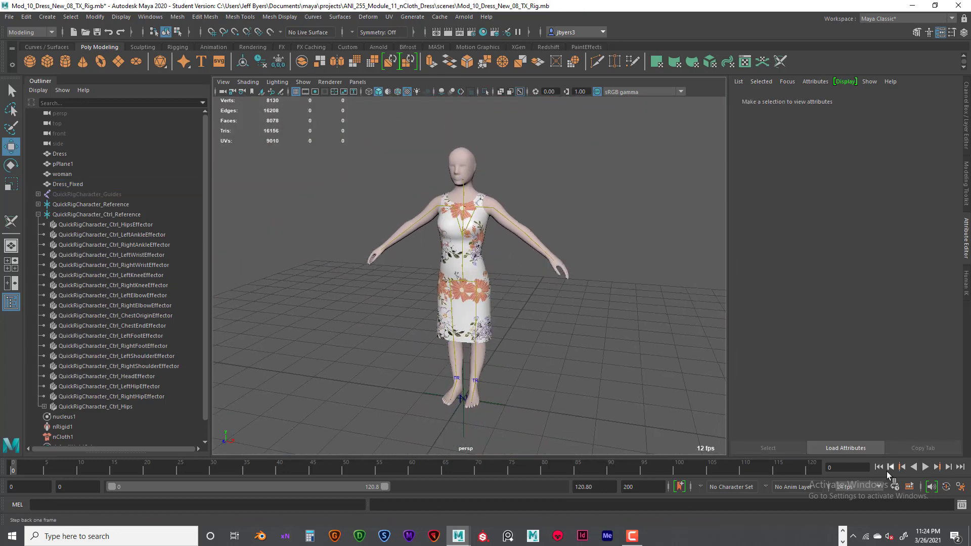
left_click(925, 467)
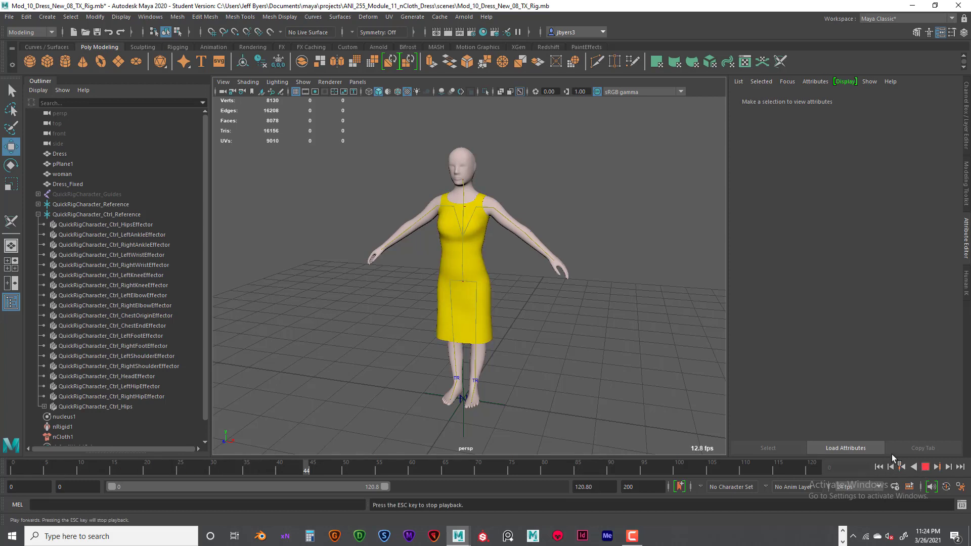
left_click(925, 468)
- Inspect the displayed collision thickness up close where the dress's armhole meets the body
left_click_drag(629, 337, 583, 344, "alt")
scroll(575, 338, "up", 5)
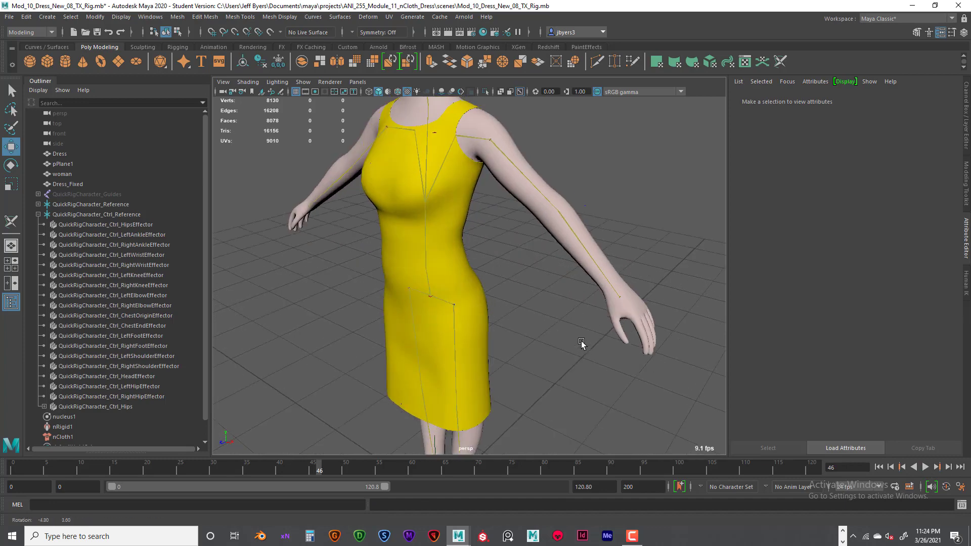
middle_click_drag(564, 336, 563, 403, "alt")
left_click_drag(563, 403, 554, 371, "alt")
scroll(554, 368, "up", 5)
middle_click_drag(551, 361, 576, 438, "alt")
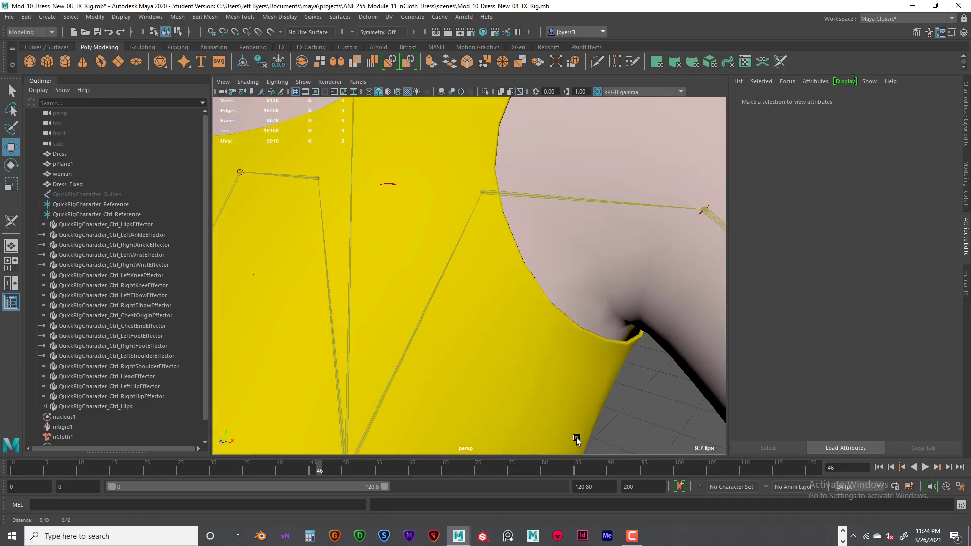
- Select the dress's nCloth in the full-figure view, play the simulation briefly, and rewind to frame 0
left_click_drag(602, 413, 558, 412, "alt")
scroll(611, 418, "down", 3)
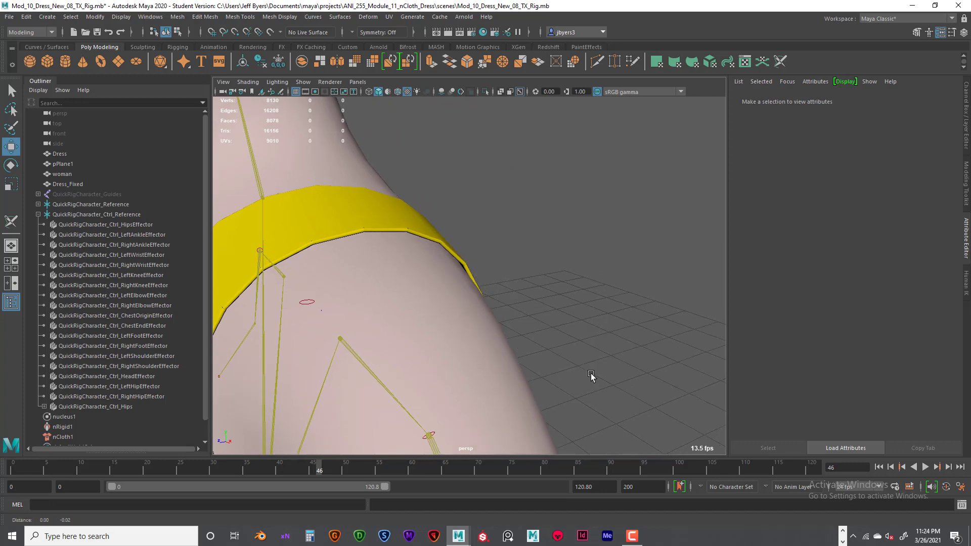
scroll(585, 373, "down", 6)
left_click_drag(578, 377, 586, 349, "alt")
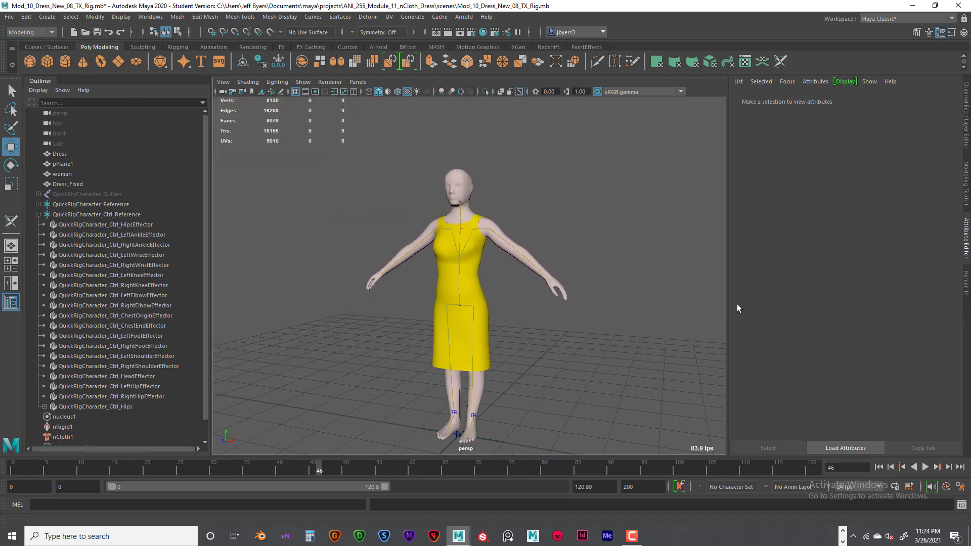
left_click(472, 271)
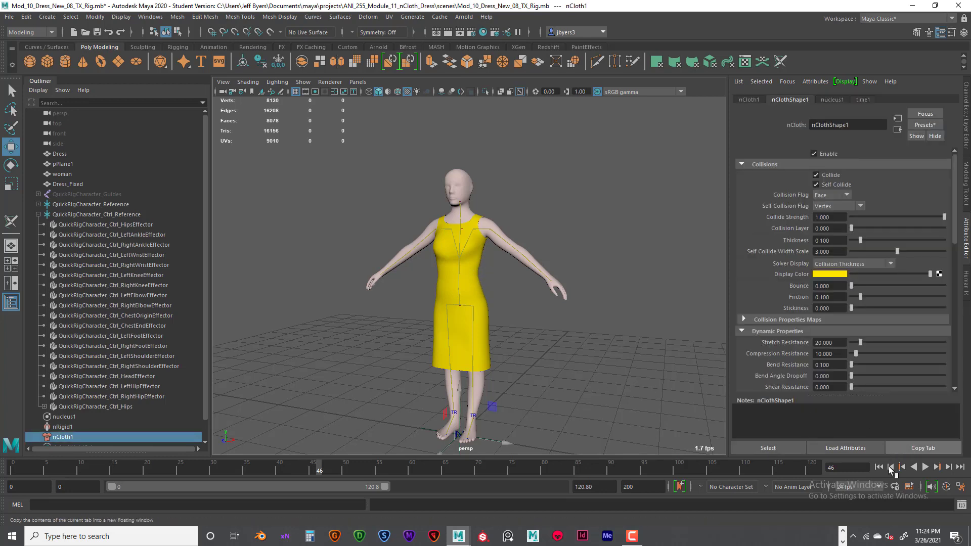
left_click(925, 467)
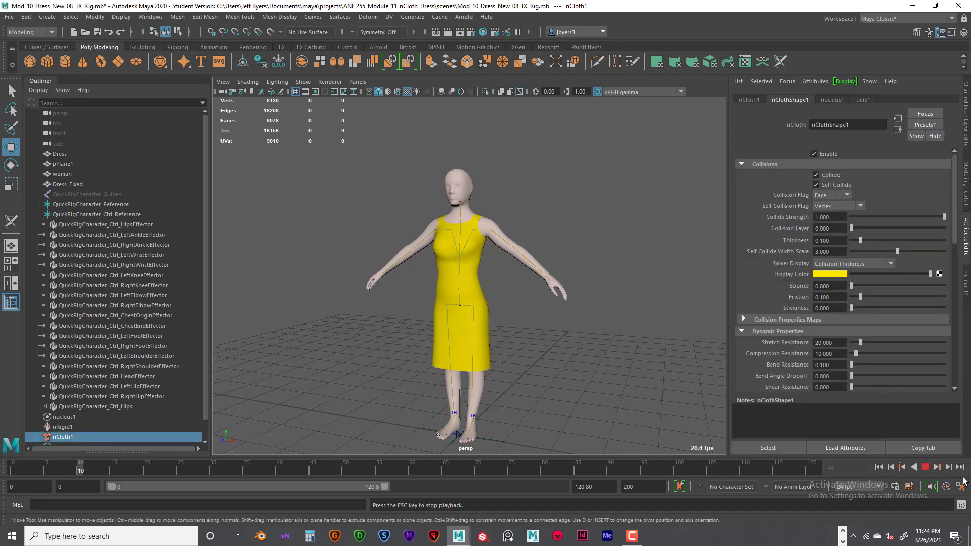
left_click(926, 467)
left_click(878, 468)
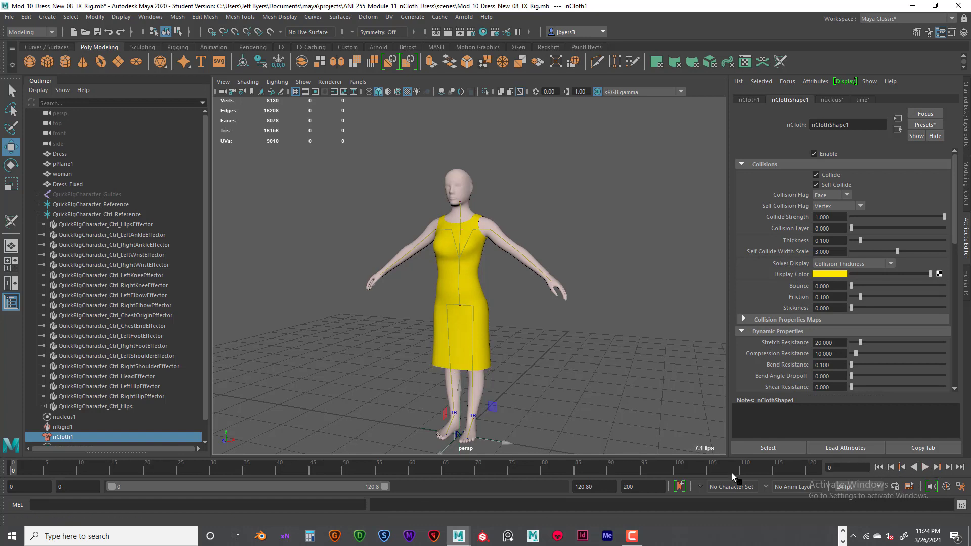
- Extend the playback range's end frame to 500
left_click_drag(594, 487, 558, 489)
type("500")
key("Return")
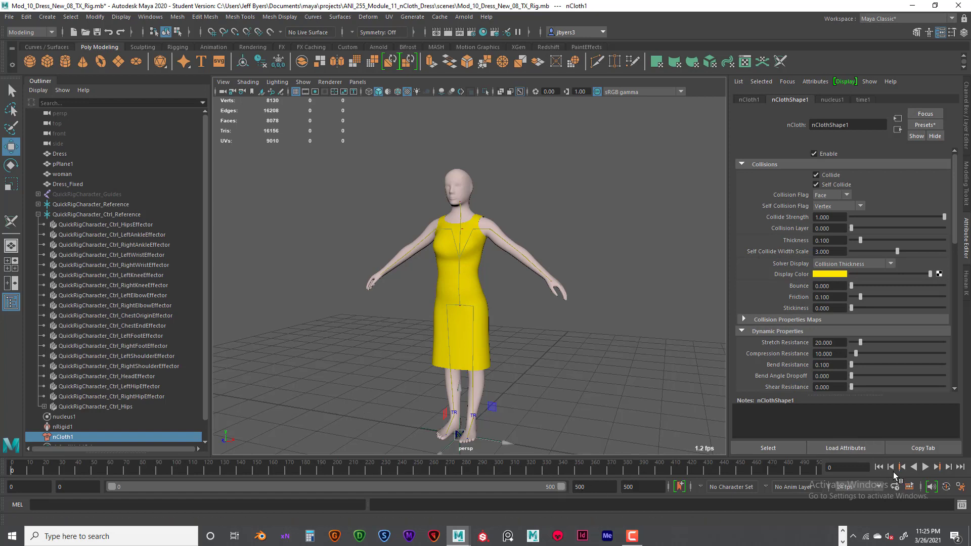
- Turn the dress nCloth's solver display Off and check the textured dress on the body
left_click(857, 268)
left_click(833, 272)
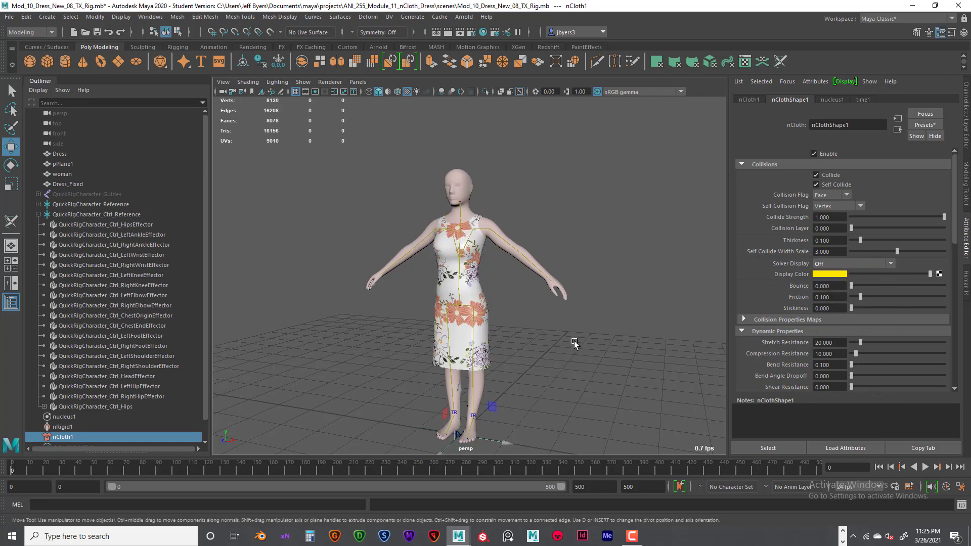
mouse_move(574, 341)
left_mouse_down("alt")
mouse_move(529, 330)
mouse_move(557, 334)
left_mouse_up("alt")
scroll(550, 338, "up", 5)
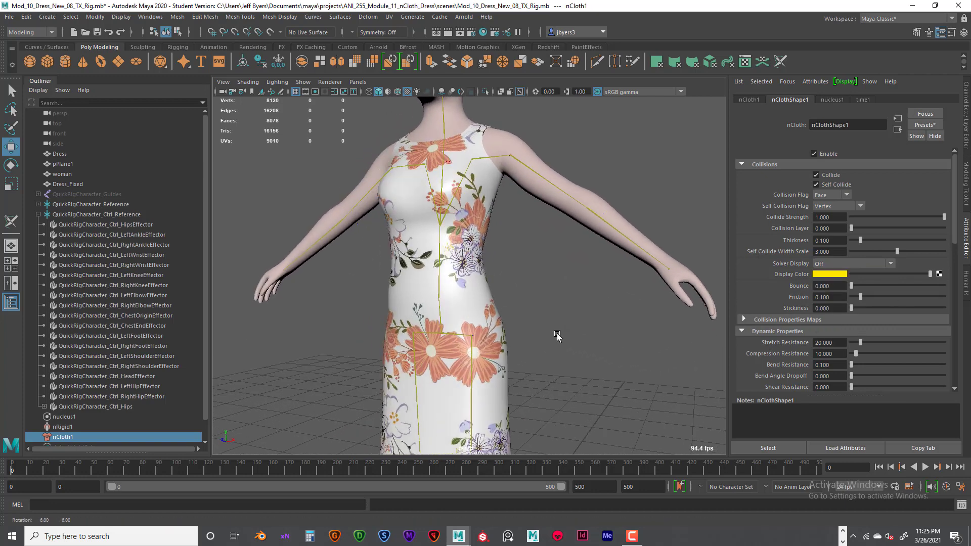
scroll(557, 334, "down", 8)
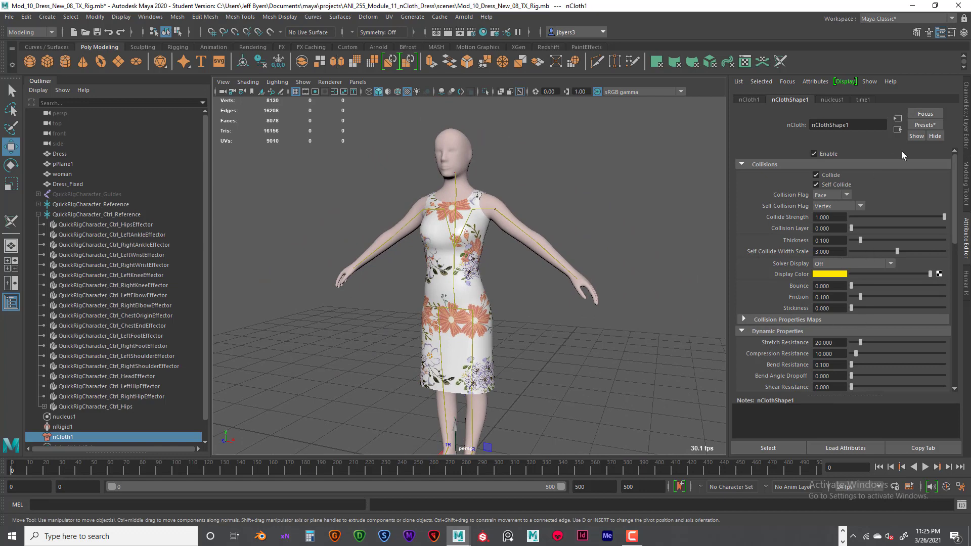
- Play the cloth simulation on the textured dress, stop it, and return to frame 0
left_click(926, 467)
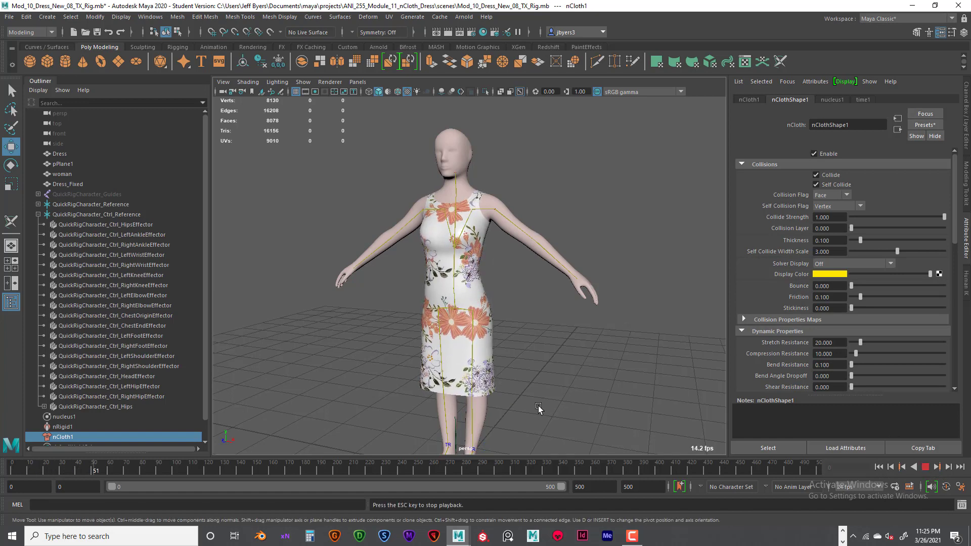
left_click(926, 468)
left_click(882, 468)
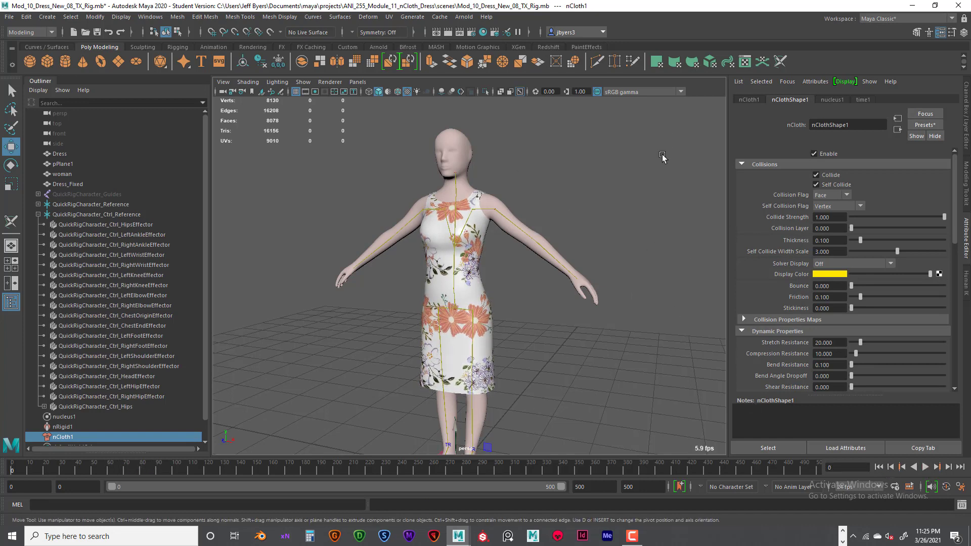
- Replace the dress nCloth's settings with the silk preset and review its collision and dynamic properties
left_click(920, 124)
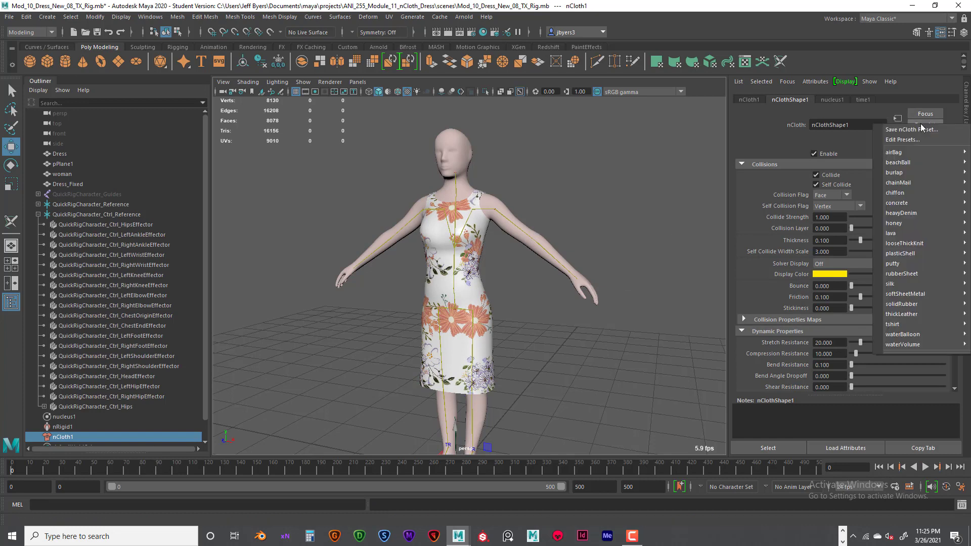
mouse_move(896, 275)
mouse_move(895, 214)
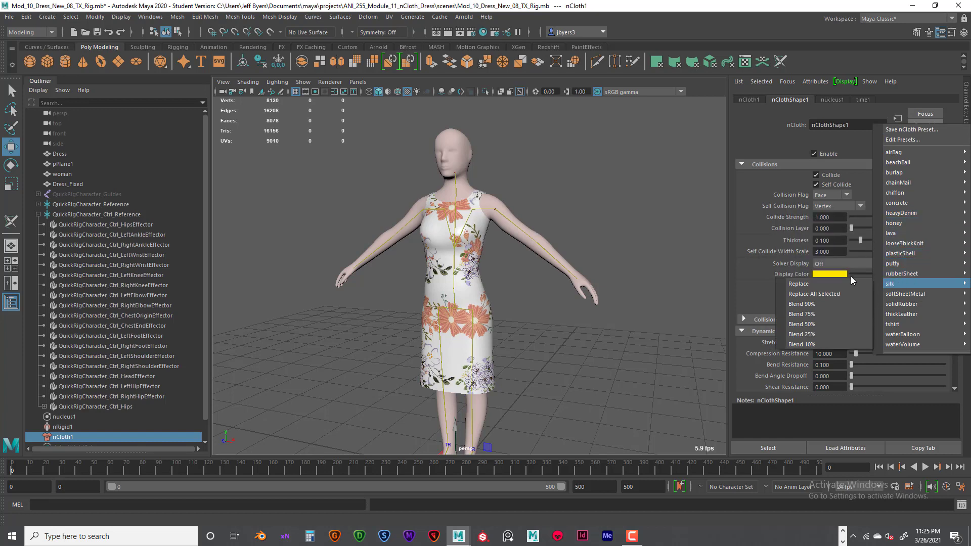
left_click(808, 285)
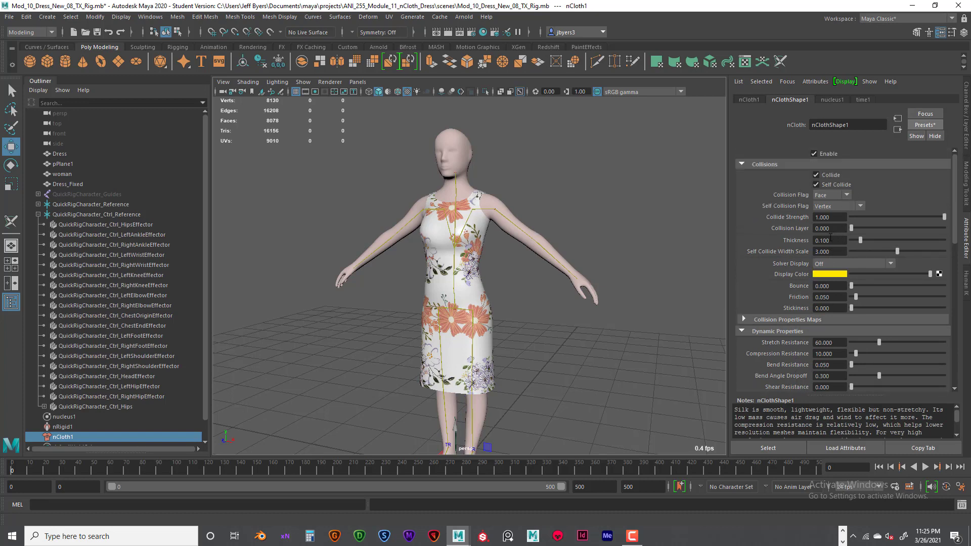
scroll(828, 234, "down", 2)
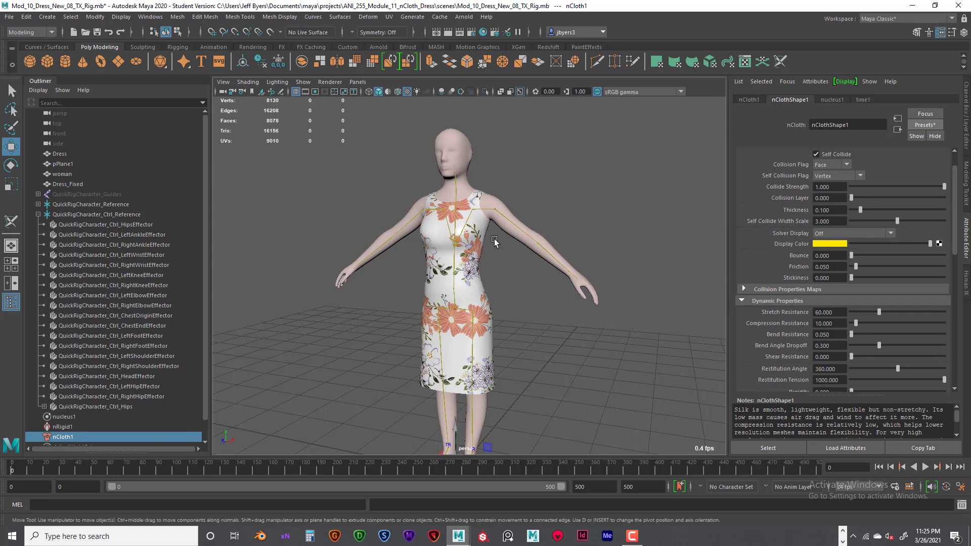
- Compare the collision friction of the woman and the dress, and set the woman nRigid's friction to 0.5
left_click(499, 203)
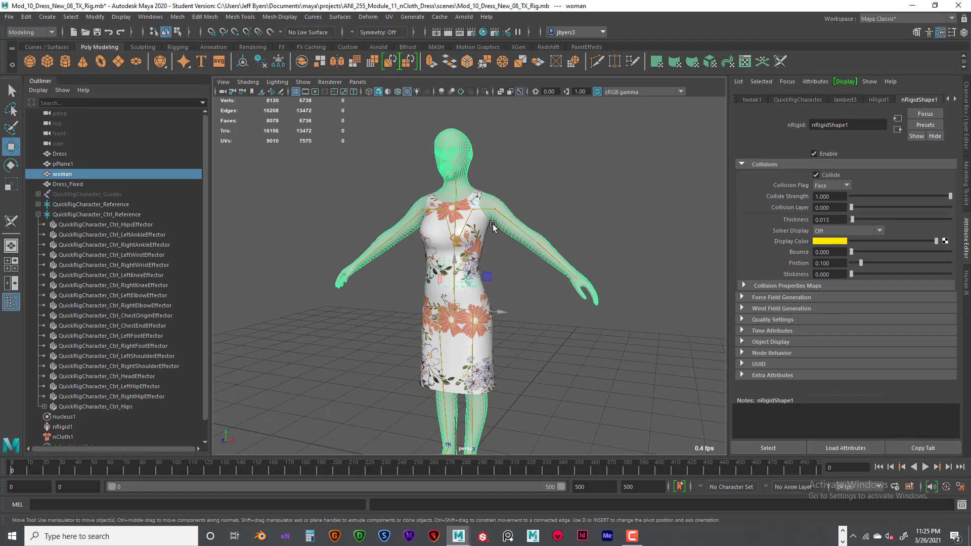
left_click(480, 246)
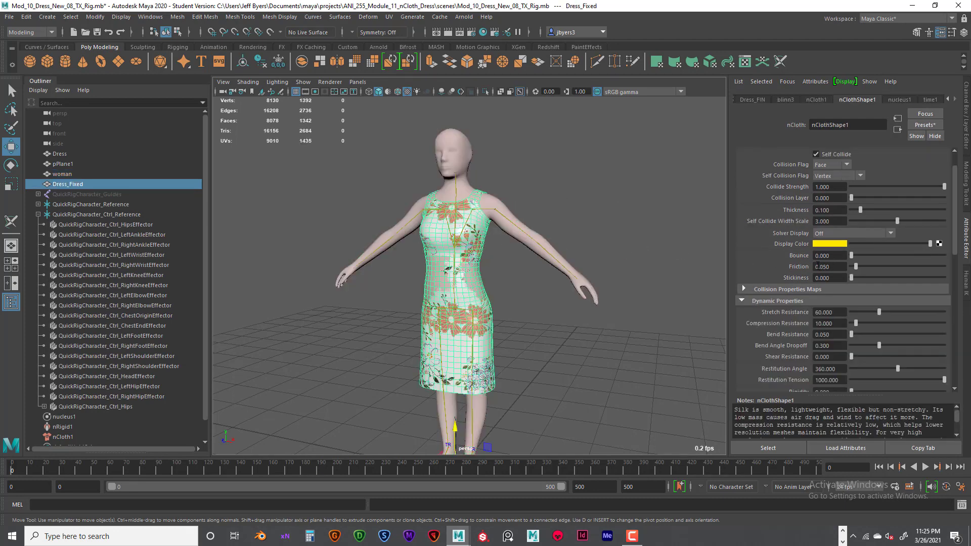
left_click(466, 183)
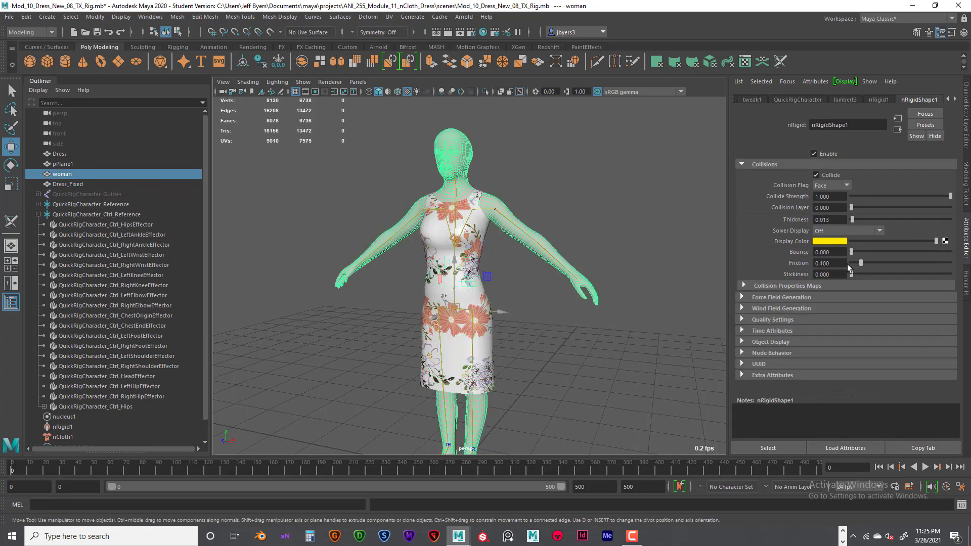
left_click(824, 263)
type("5")
key("Return")
left_click(831, 263)
- Recheck the dress's friction and set the woman nRigid's friction to 0.05
left_click(541, 207)
left_click(477, 231)
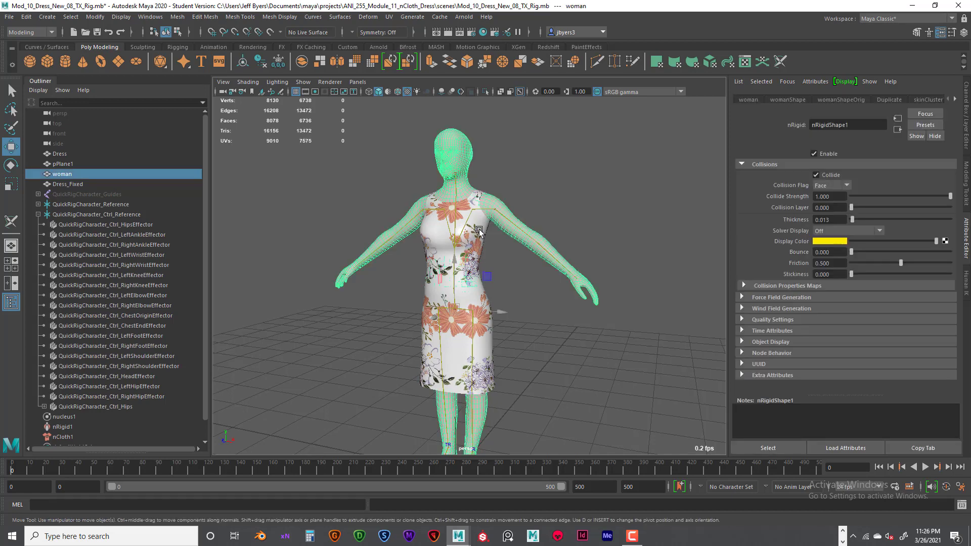
left_click(479, 255)
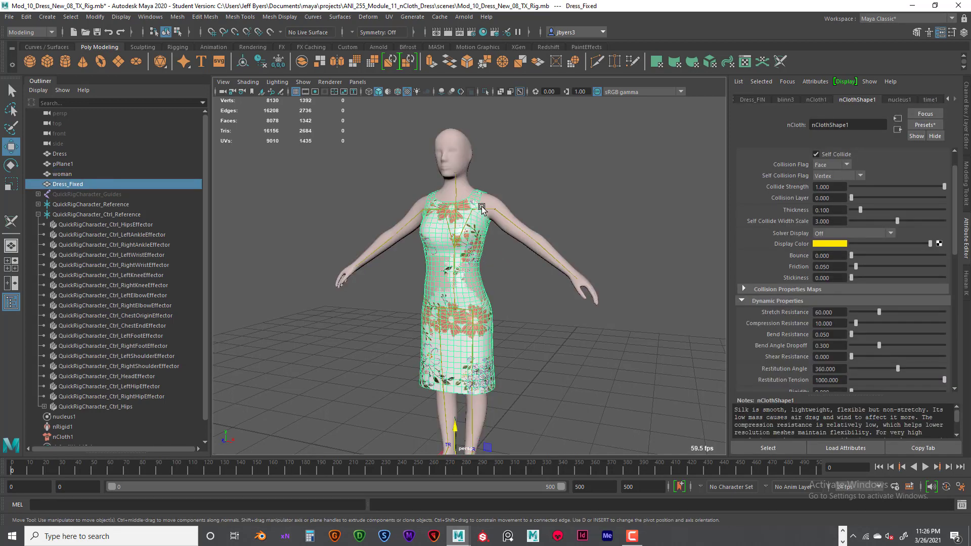
left_click(471, 188)
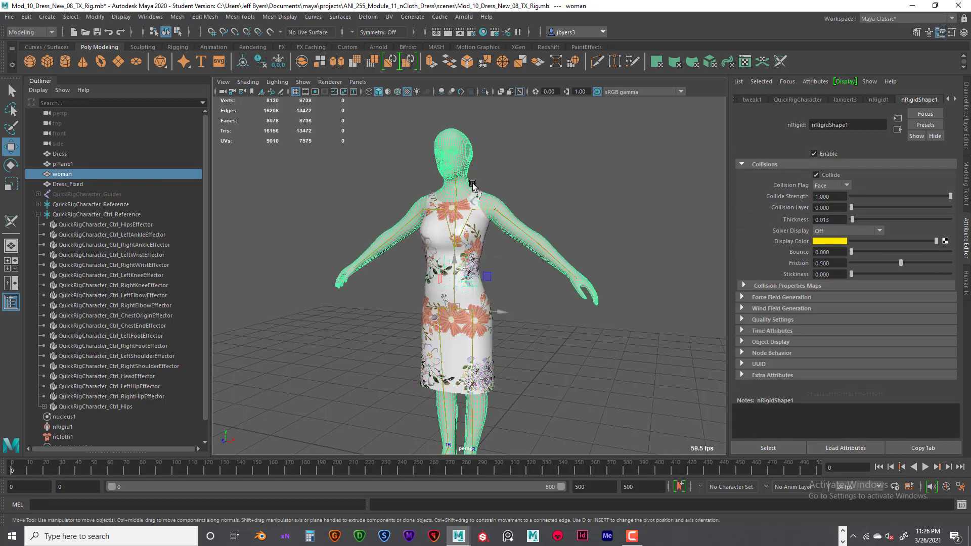
left_click(837, 264)
key("Return")
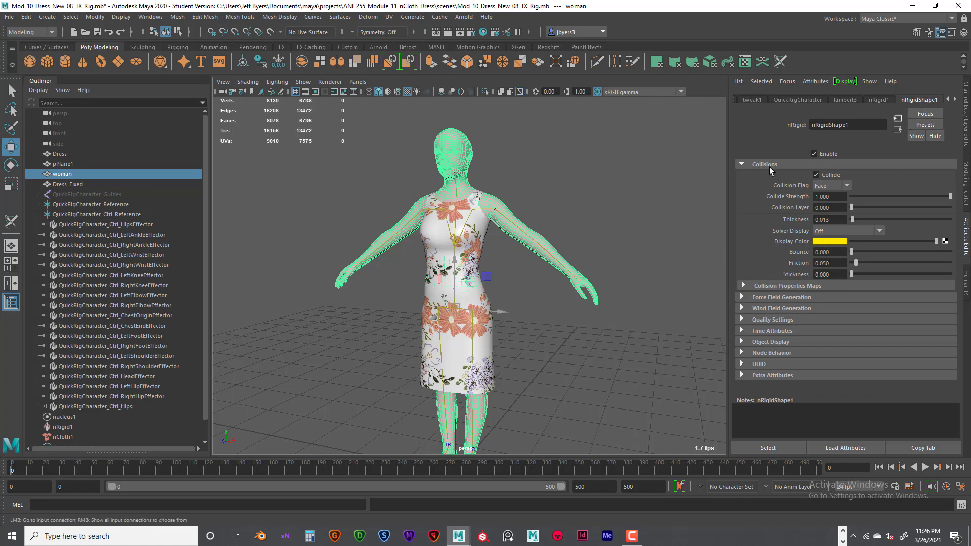
- Review the dress nCloth's dynamic properties, play the simulation from frame 0, and examine how the whole dress drapes over the body
left_click(483, 225)
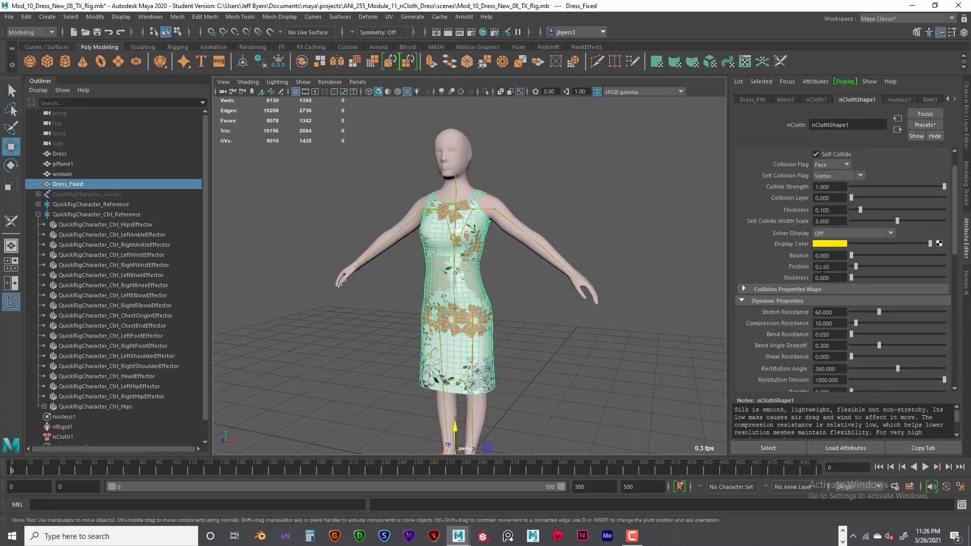
scroll(841, 305, "down", 3)
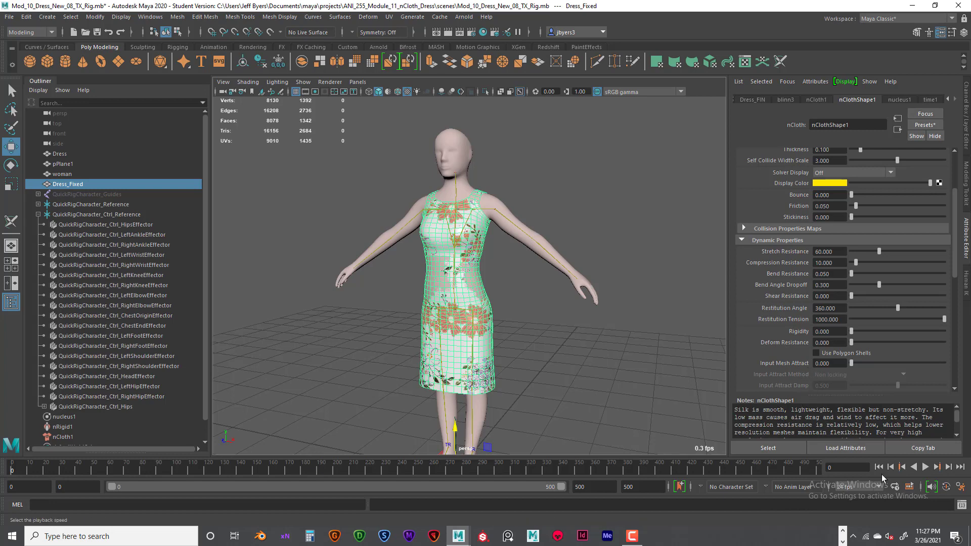
left_click(926, 467)
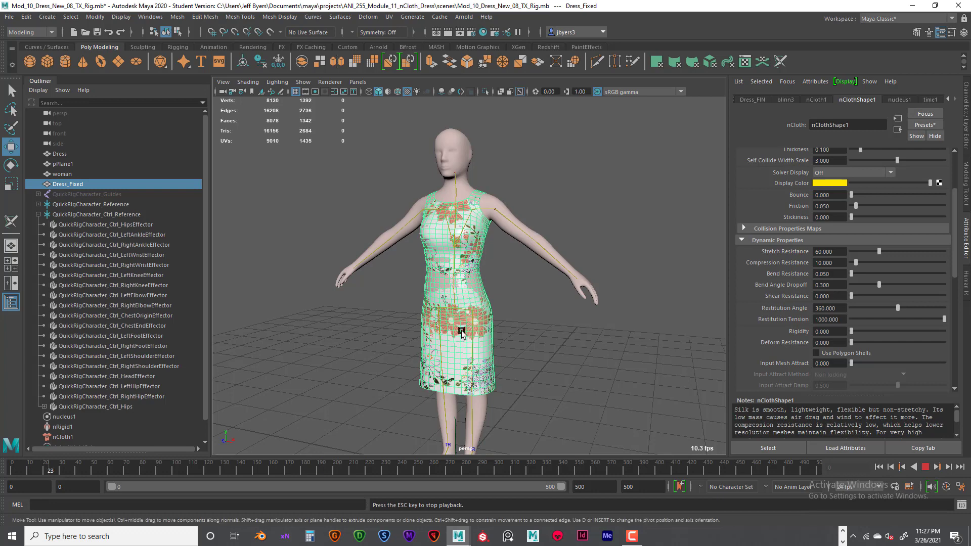
scroll(503, 285, "up", 5)
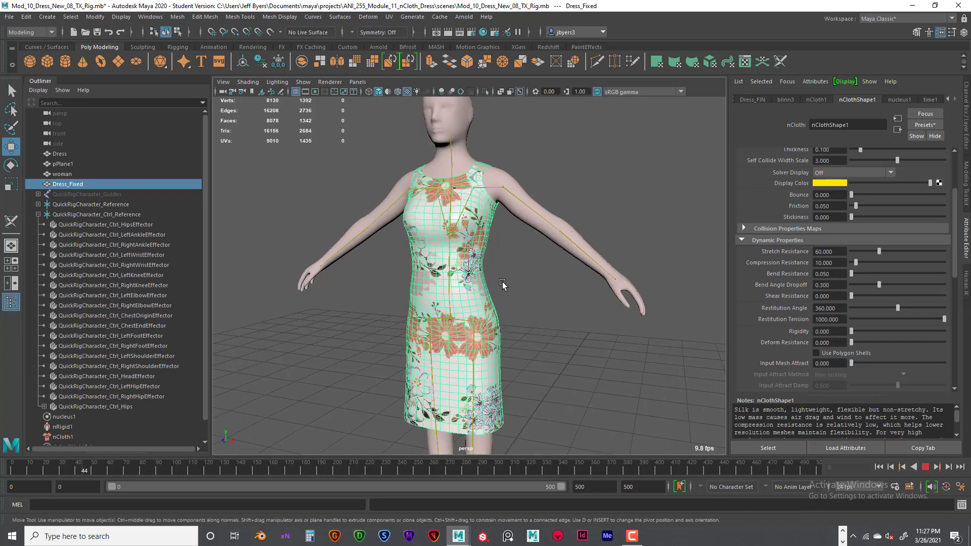
scroll(536, 302, "down", 3)
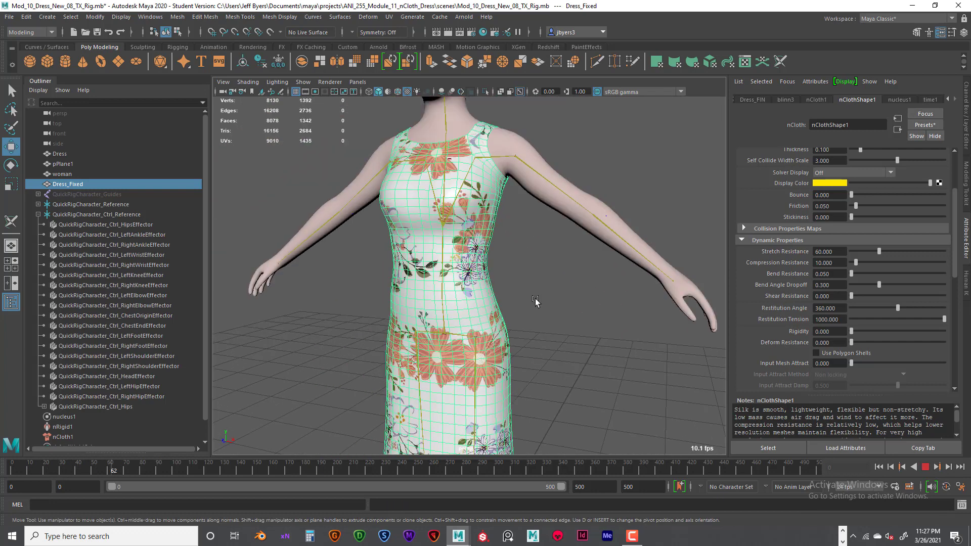
scroll(536, 299, "up", 2)
mouse_move(531, 290)
left_mouse_down("alt")
mouse_move(407, 292)
mouse_move(523, 289)
mouse_move(525, 299)
left_mouse_up("alt")
scroll(521, 291, "down", 2)
scroll(513, 294, "down", 2)
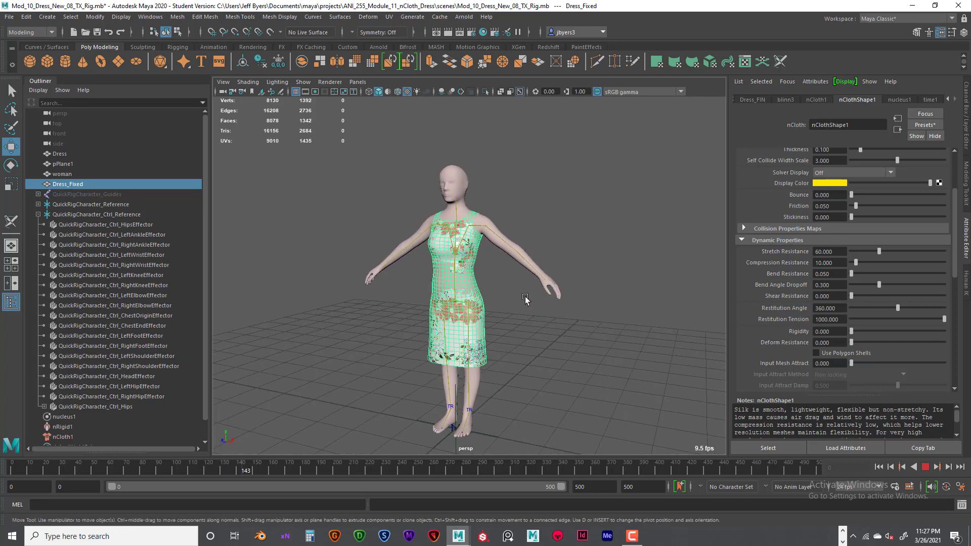
scroll(525, 300, "up", 5)
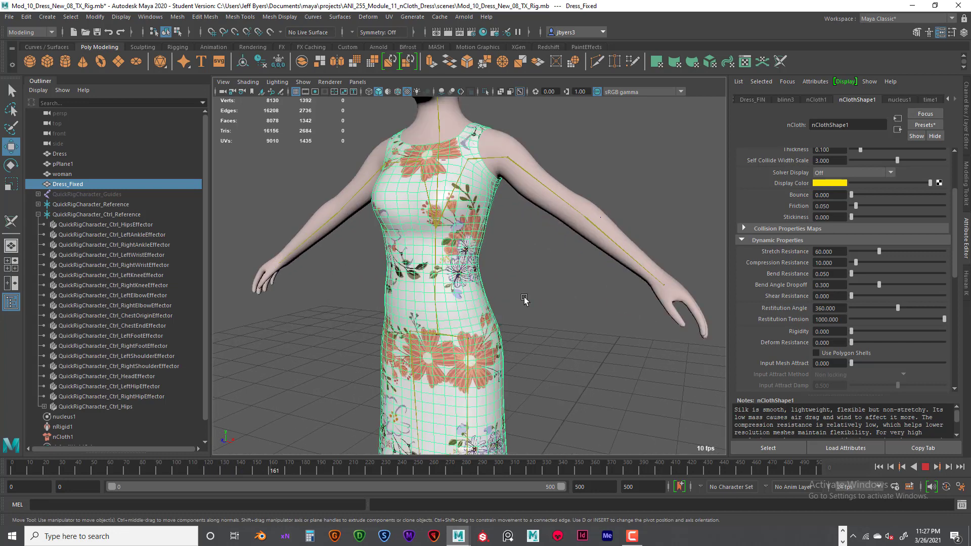
scroll(524, 299, "up", 3)
scroll(525, 297, "down", 5)
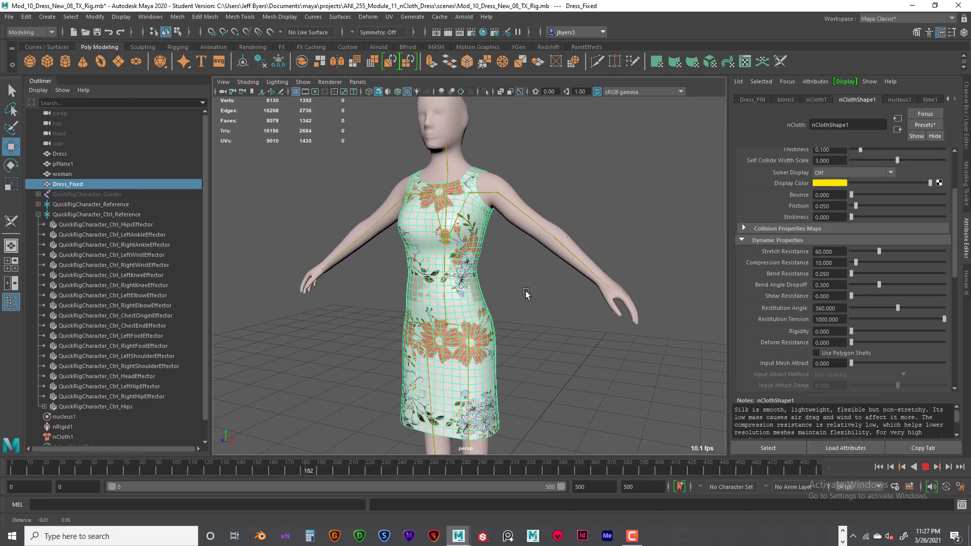
- Examine the dress's neckline and shoulder straps up close while the simulation plays through to frame 500
middle_click_drag(526, 294, 529, 328, "alt")
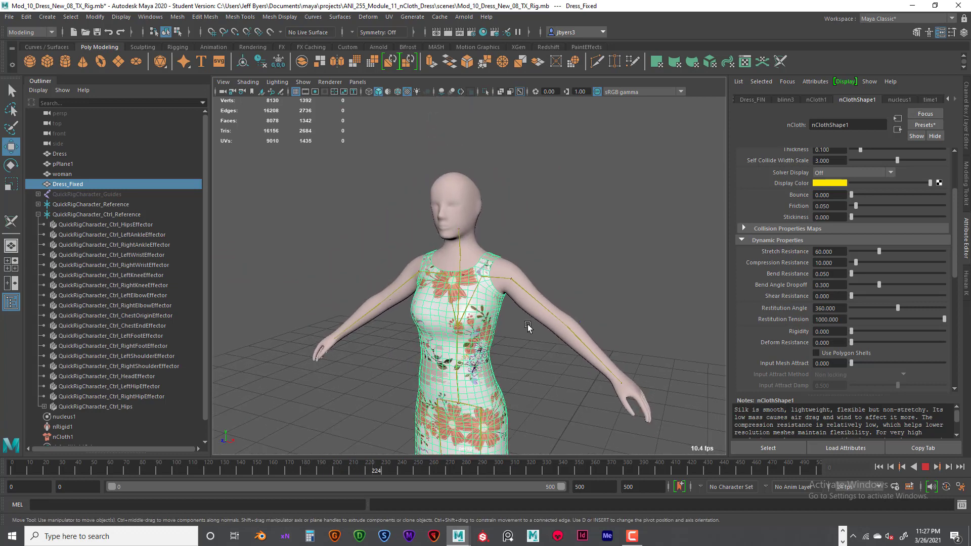
left_click_drag(454, 302, 448, 306, "alt")
scroll(448, 306, "up", 3)
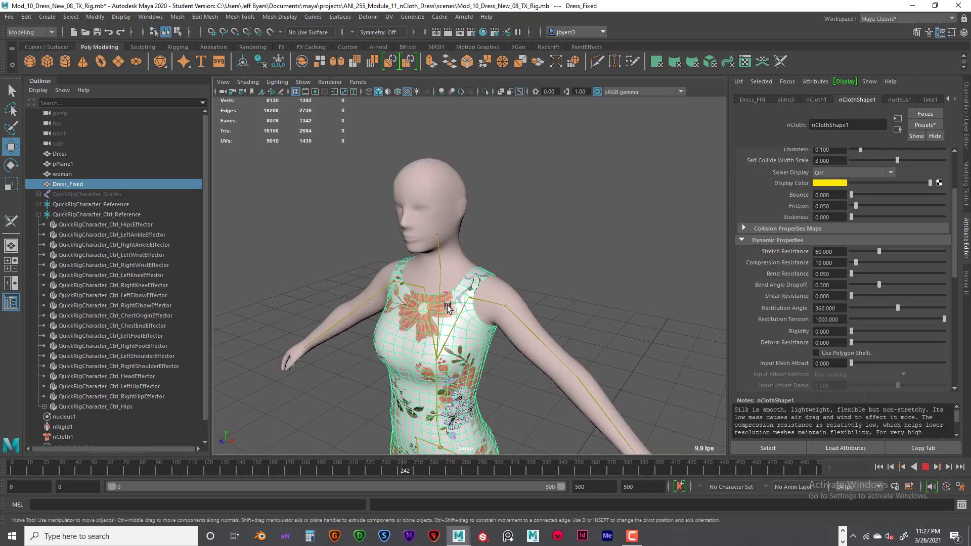
scroll(448, 307, "up", 4)
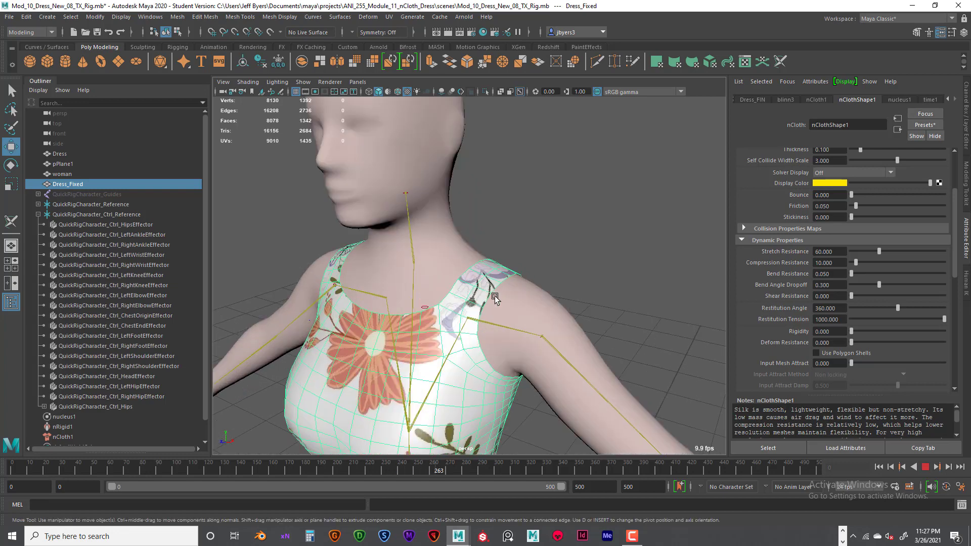
scroll(495, 296, "down", 8)
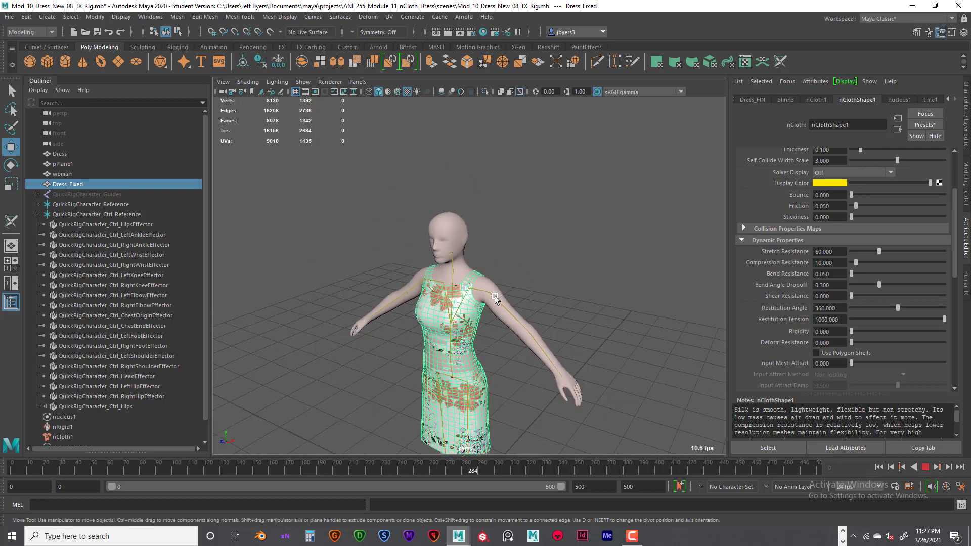
scroll(494, 296, "up", 3)
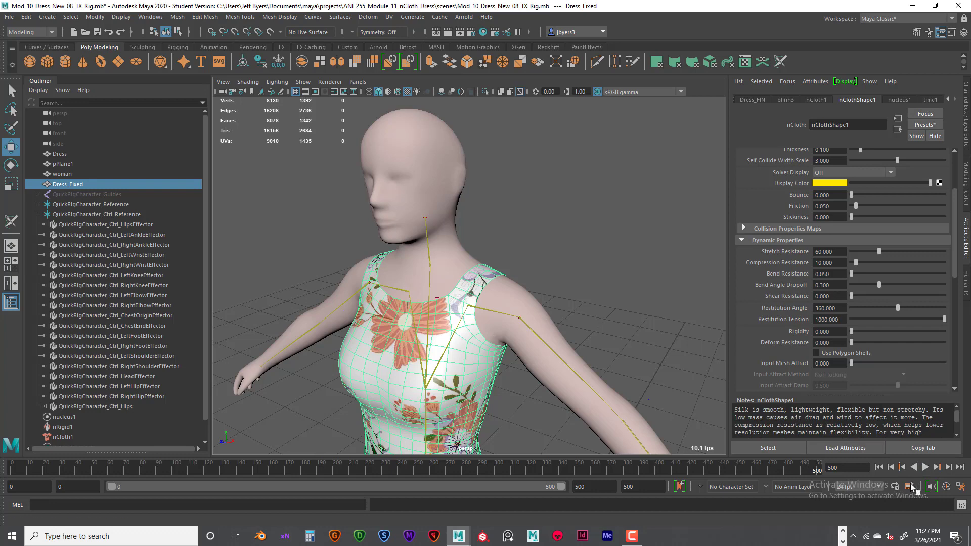
- Return to frame 0, frame the whole dress, and set the initial state for the selected Dress_Fixed
left_click(879, 467)
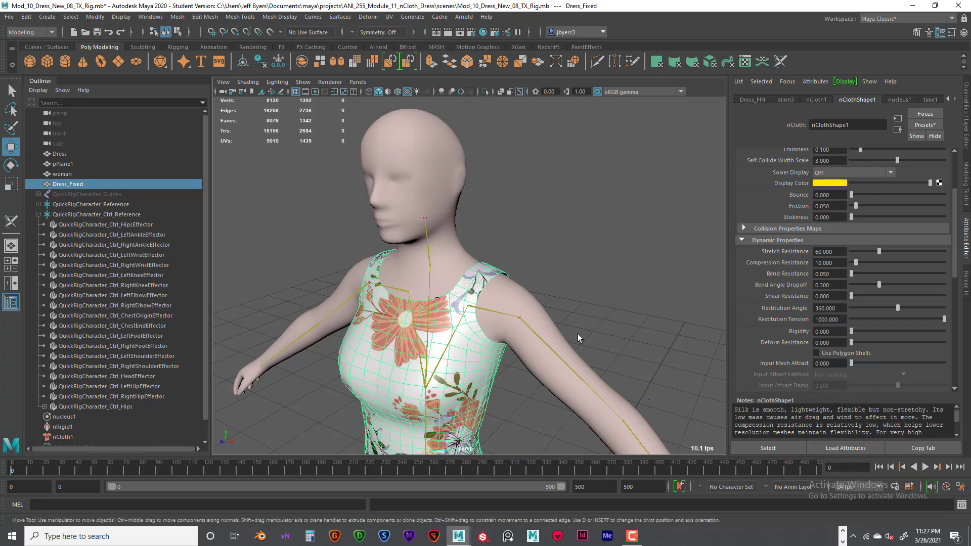
scroll(578, 314, "down", 6)
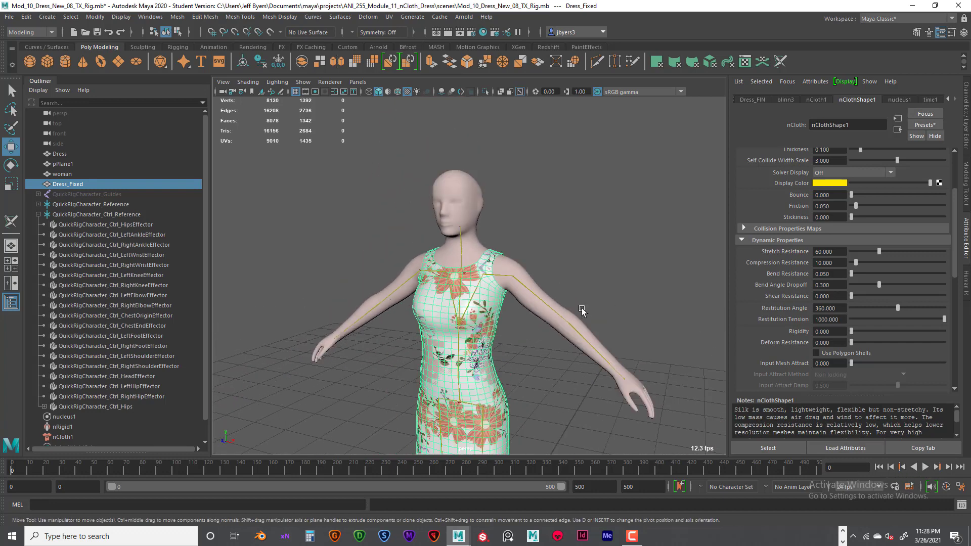
scroll(556, 334, "up", 5)
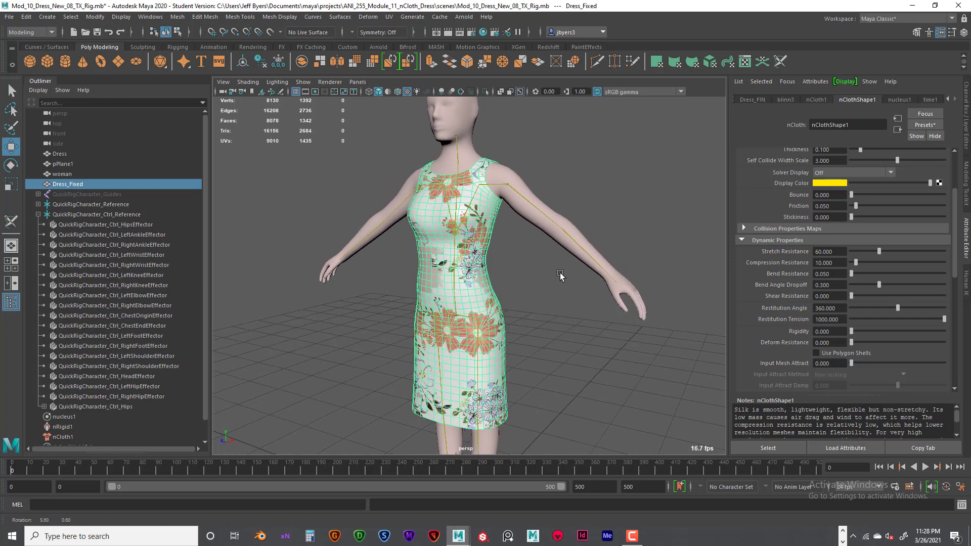
left_click_drag(558, 277, 554, 279, "alt")
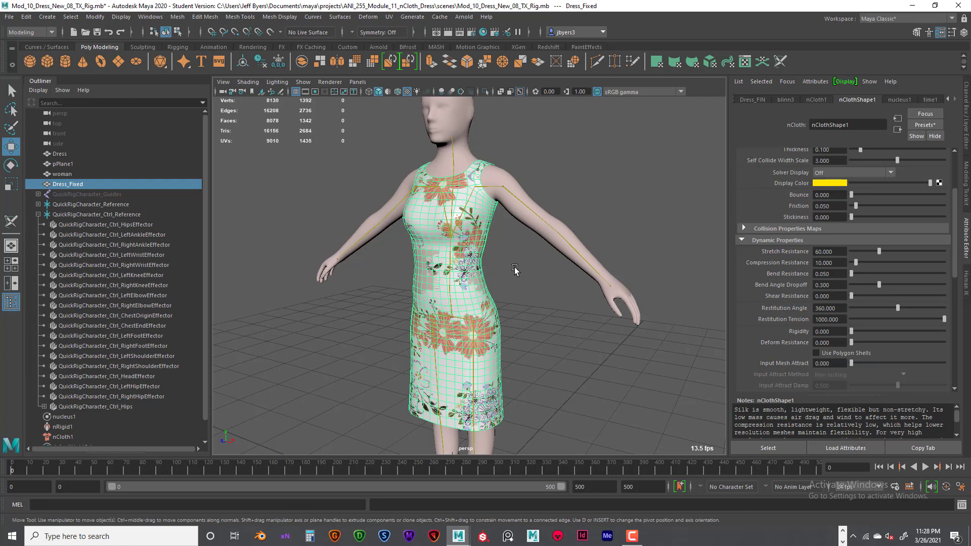
key("space")
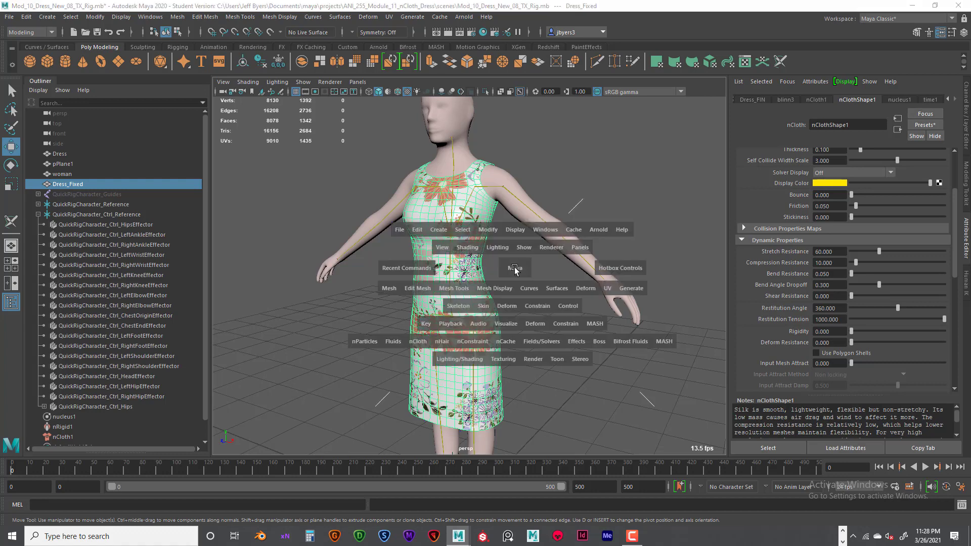
left_click(551, 345)
mouse_move(548, 344)
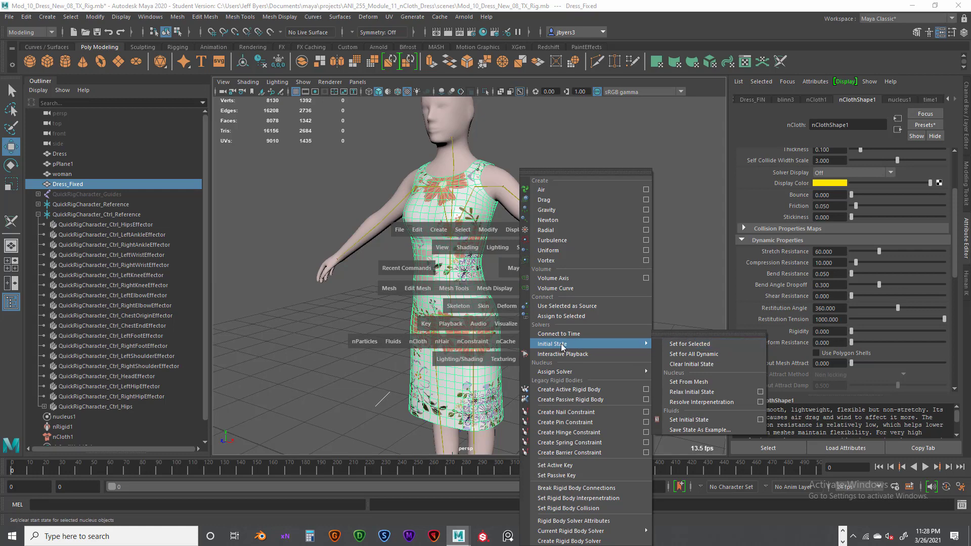
left_click(692, 346)
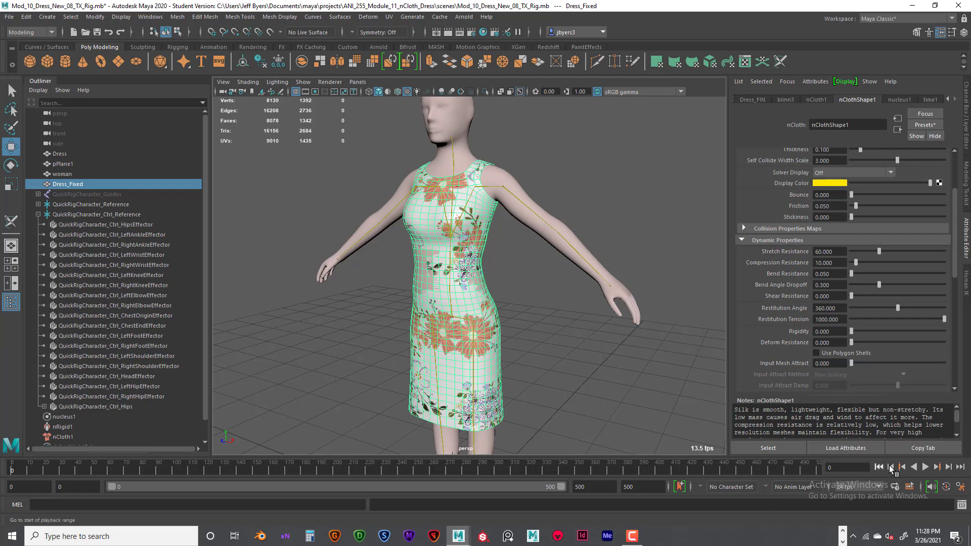
- Play the simulation to frame 153 and set the draped dress as its initial state using Set for Selected
left_click(926, 467)
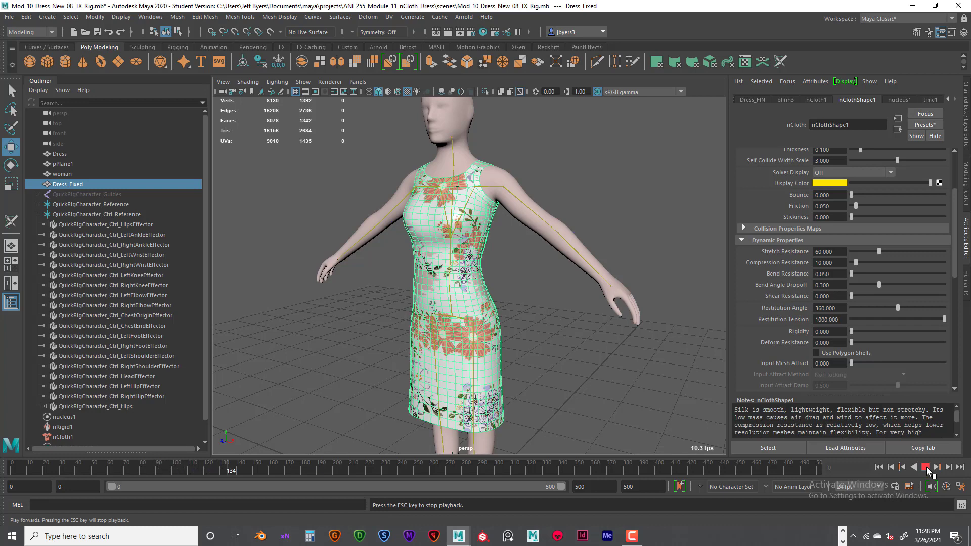
left_click(927, 468)
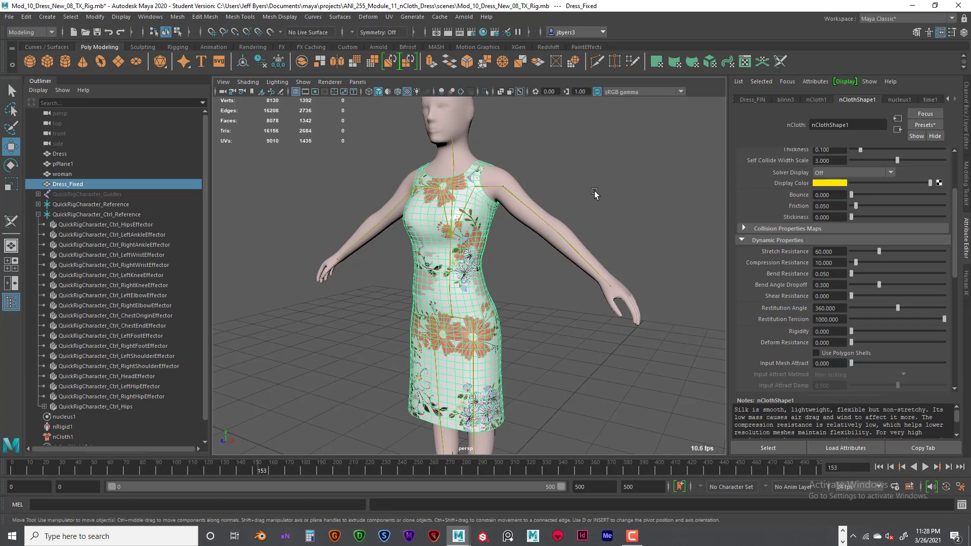
key("space")
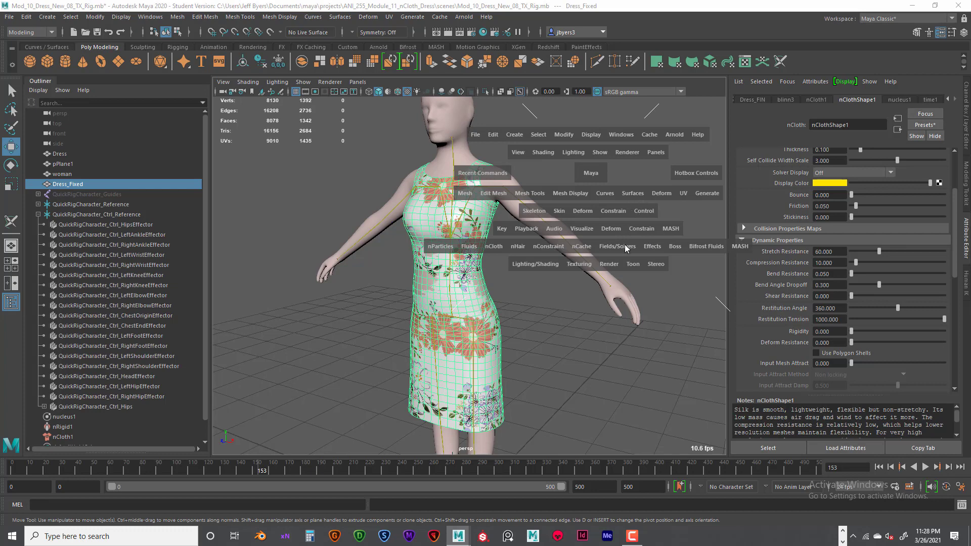
left_click(626, 247)
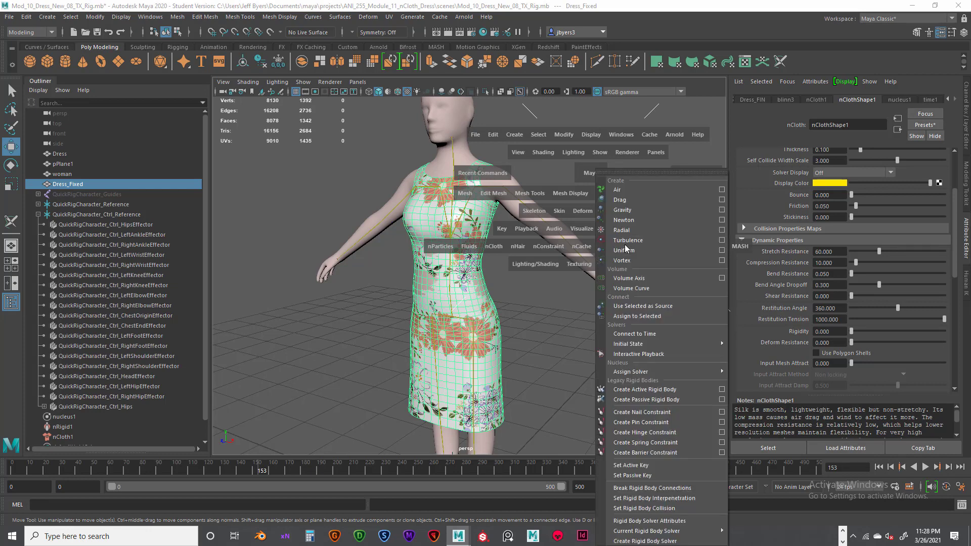
mouse_move(639, 343)
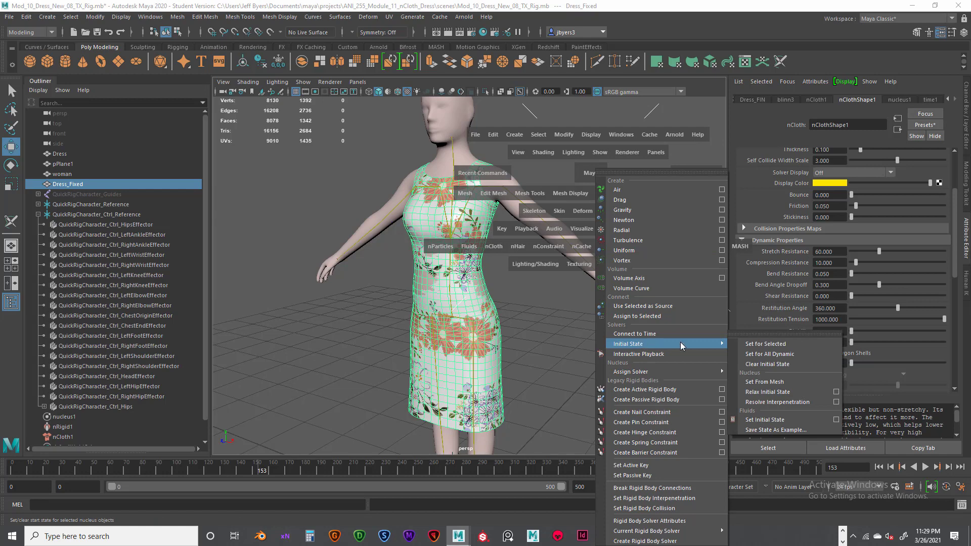
left_click(781, 344)
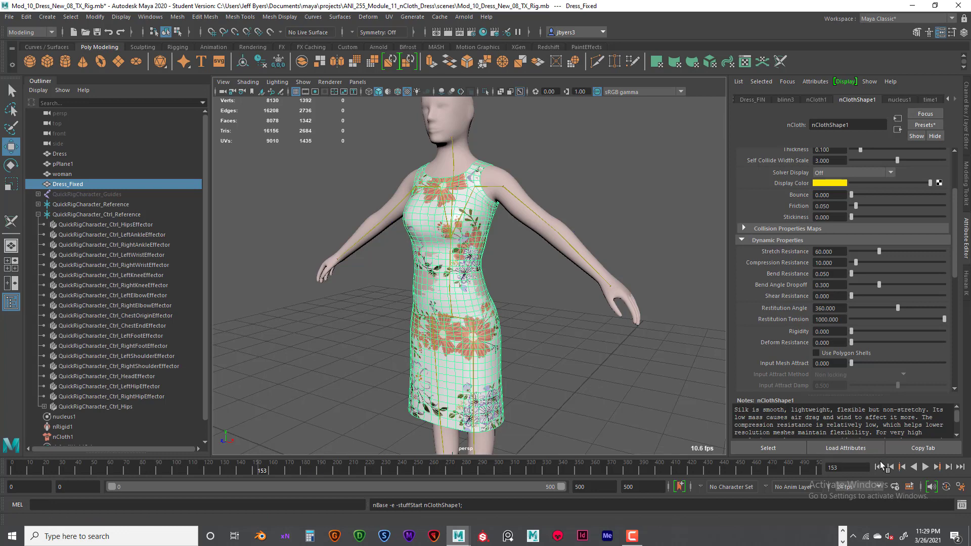
- Replay the simulation from frame 0 to check the dress's starting shape, and return to frame 0
left_click(879, 467)
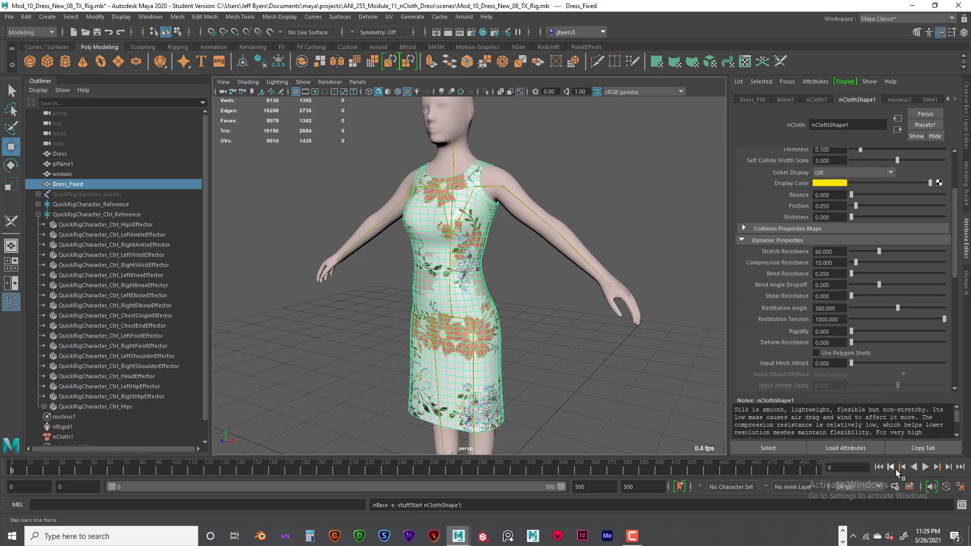
left_click(926, 467)
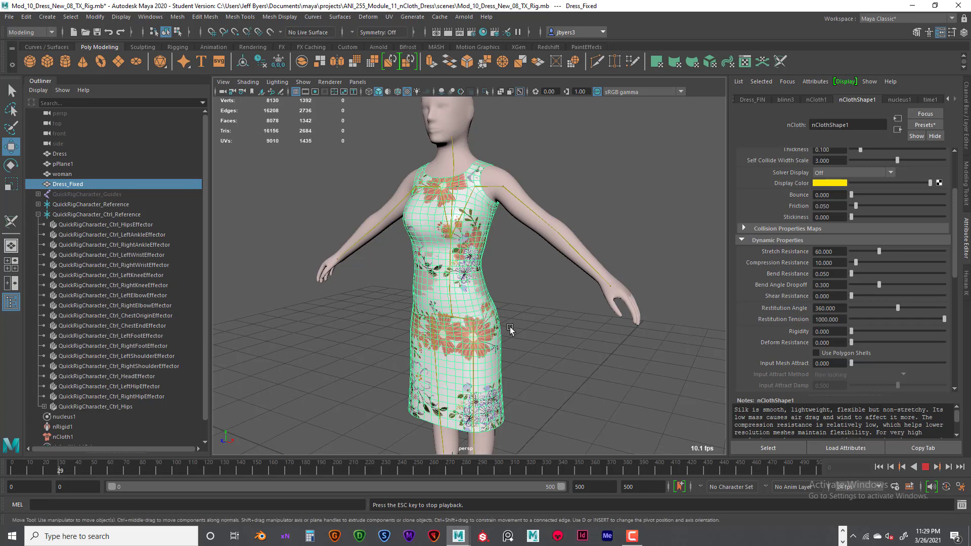
left_click(926, 468)
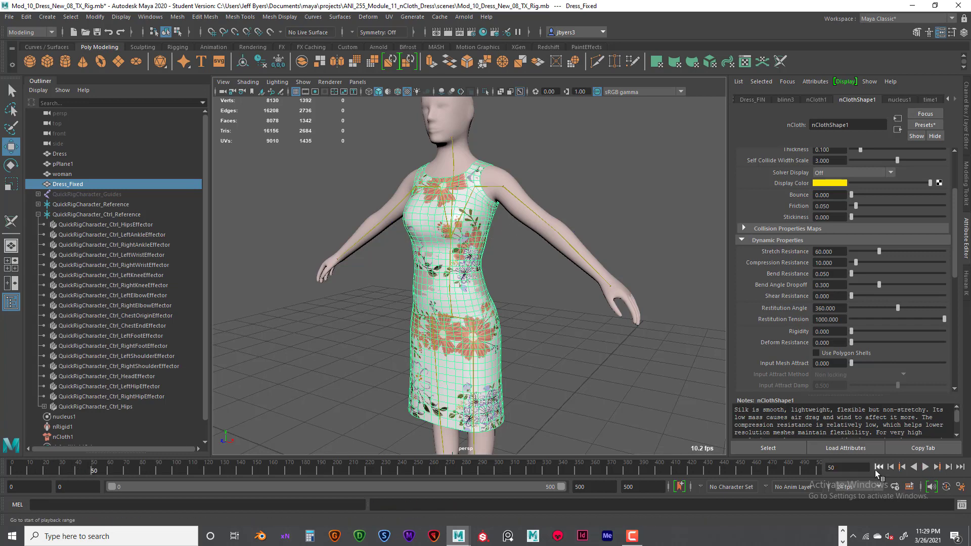
left_click(879, 468)
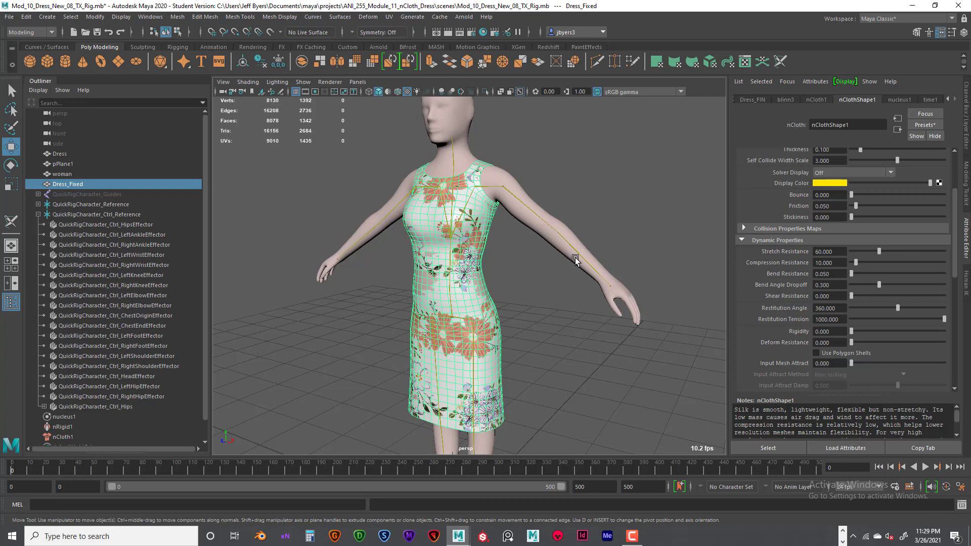
- Save the scene as Mod_10_Dress_New_09_TX_Rig_Simulation.mb, accepting the student version notice
left_click(10, 18)
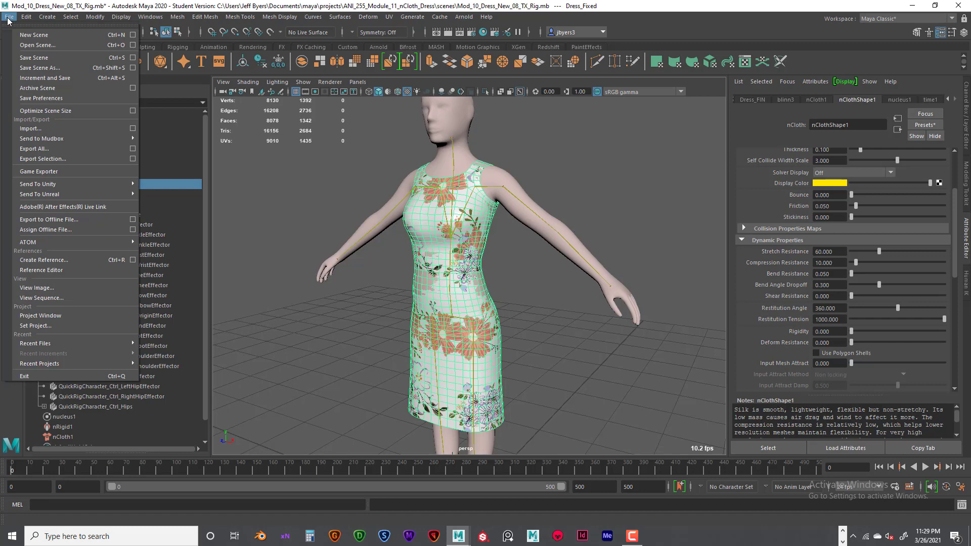
left_click(41, 67)
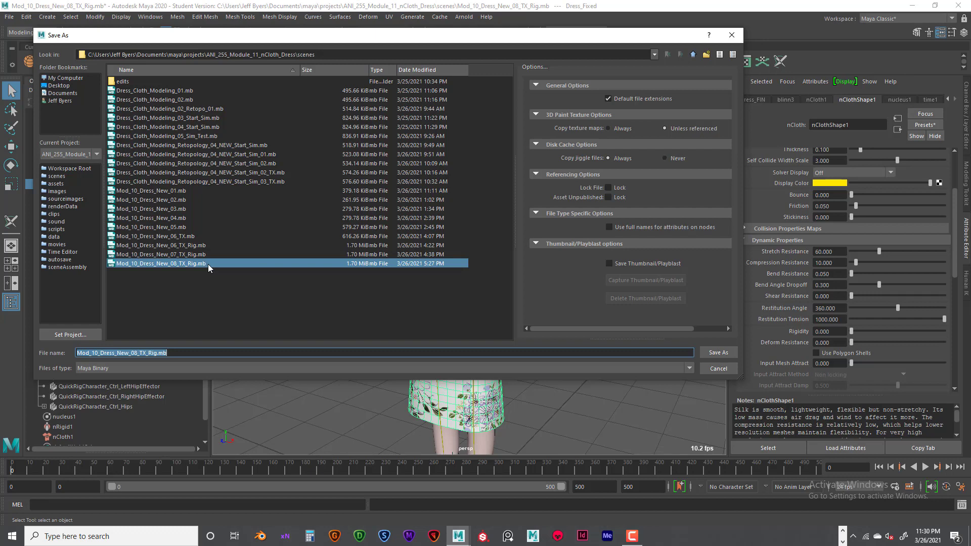
left_click(134, 353)
left_click_drag(134, 353, 136, 353)
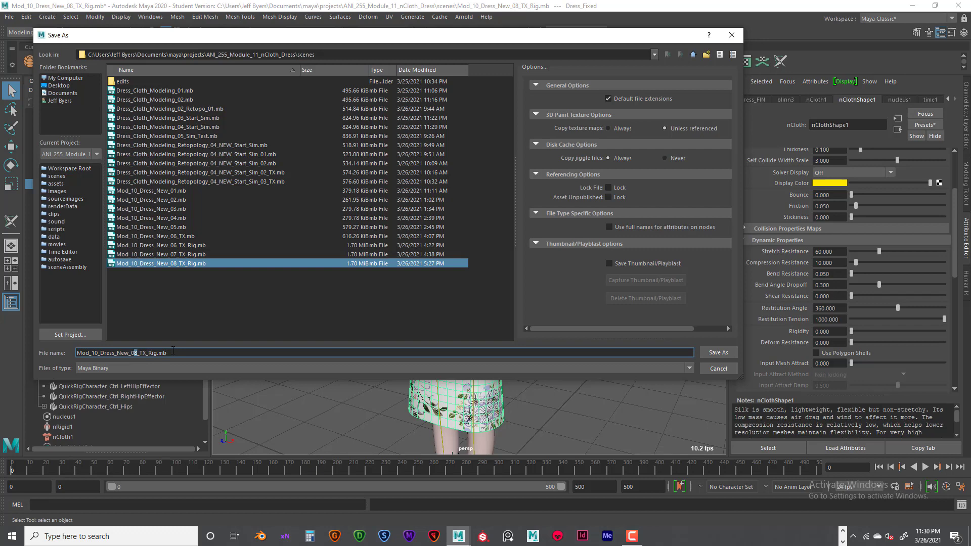
type("9")
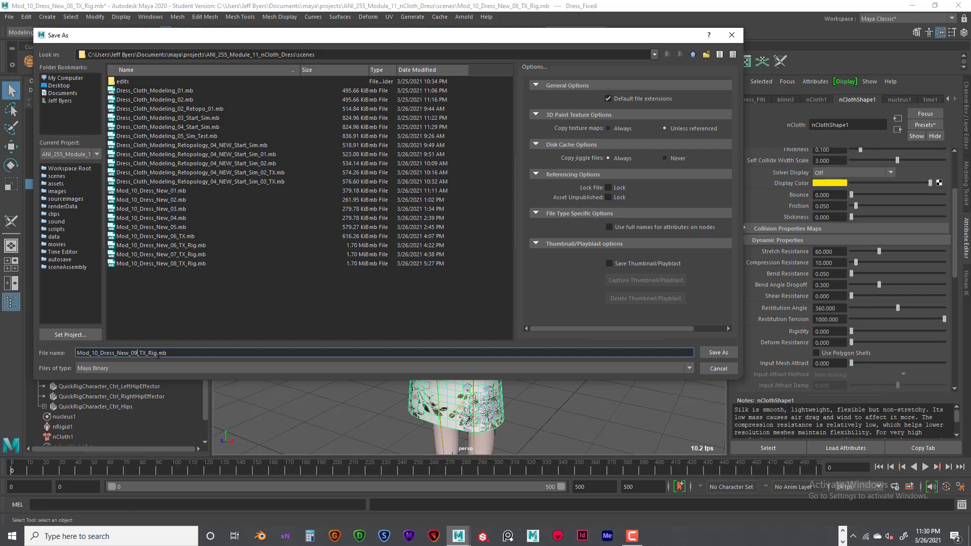
left_click_drag(157, 353, 188, 353)
type("_Simulation")
key("Return")
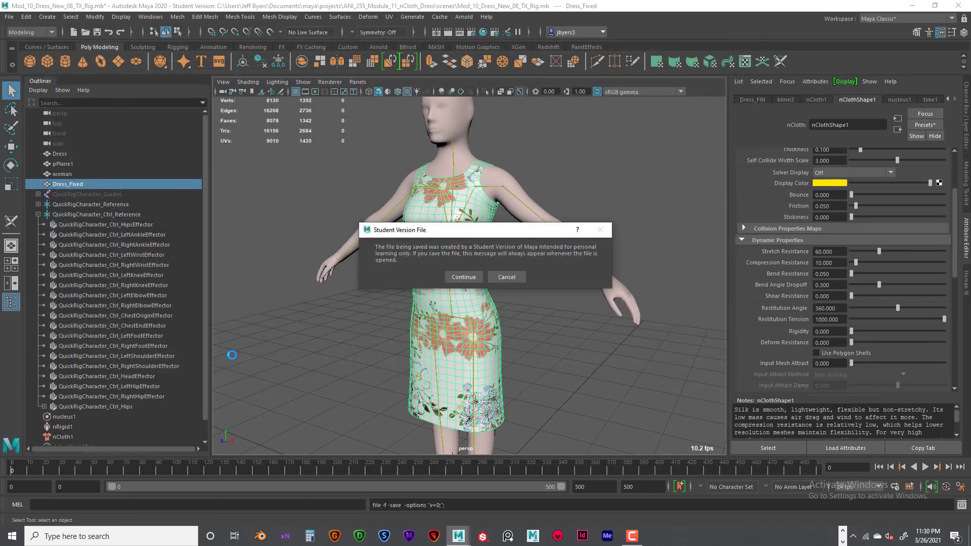
left_click(463, 276)
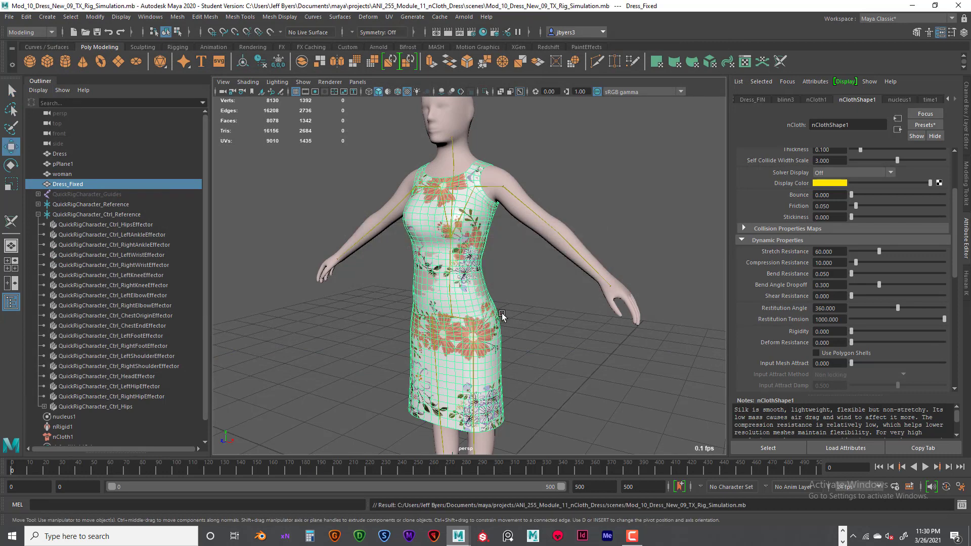
- Examine the character rig's controls in the hierarchy, including the hips, foot, head and hip effectors and the reference locator
scroll(515, 277, "down", 5)
left_click_drag(514, 276, 516, 282, "alt")
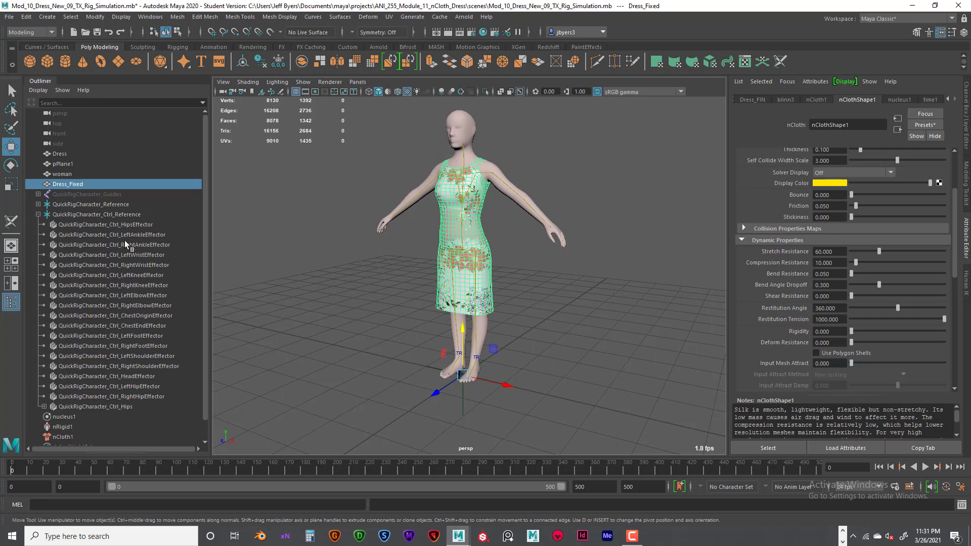
left_click(126, 226)
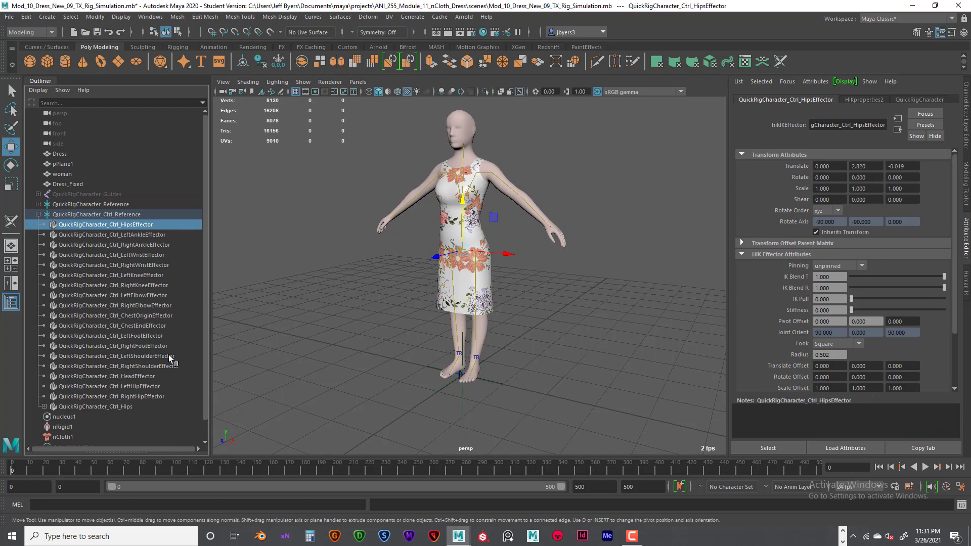
left_click(117, 405)
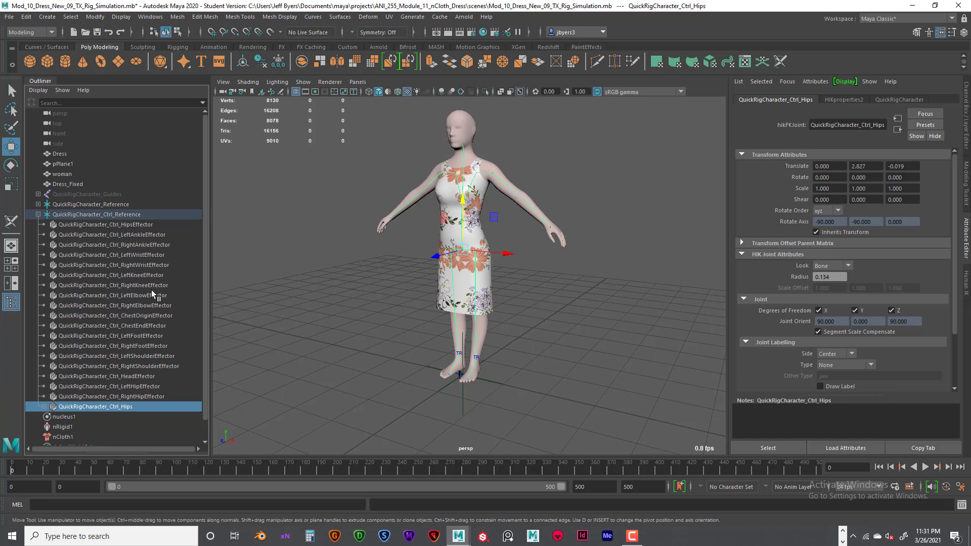
left_click(138, 335)
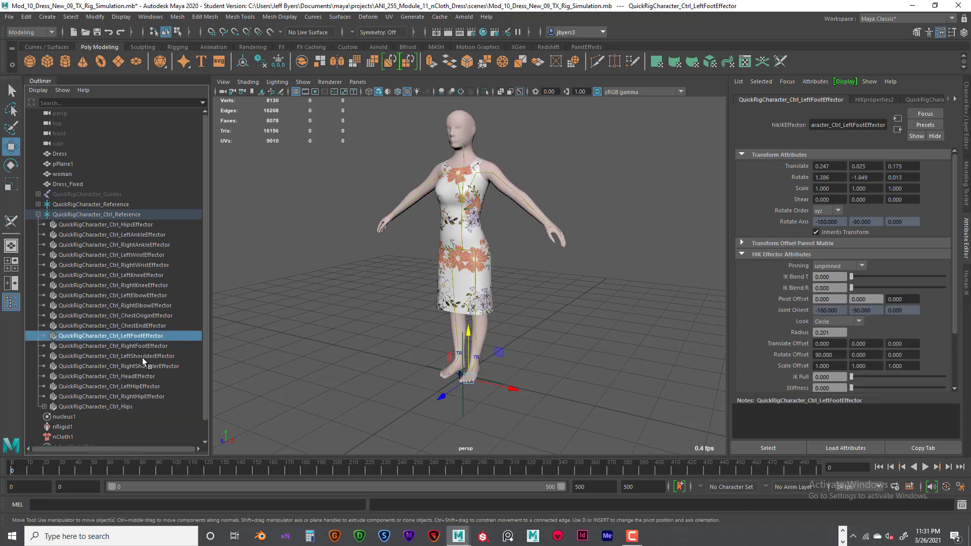
left_click(135, 376)
left_click(136, 387)
left_click(135, 396)
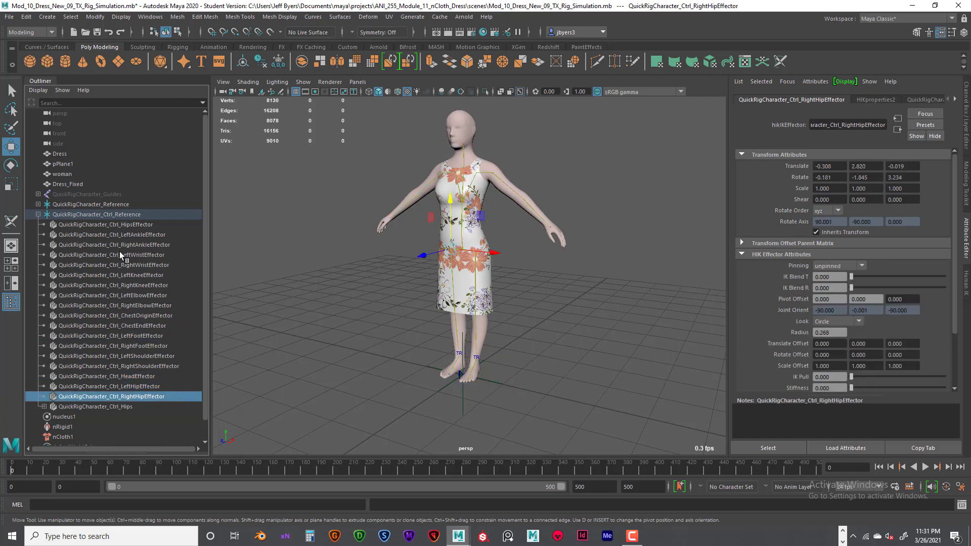
left_click(125, 205)
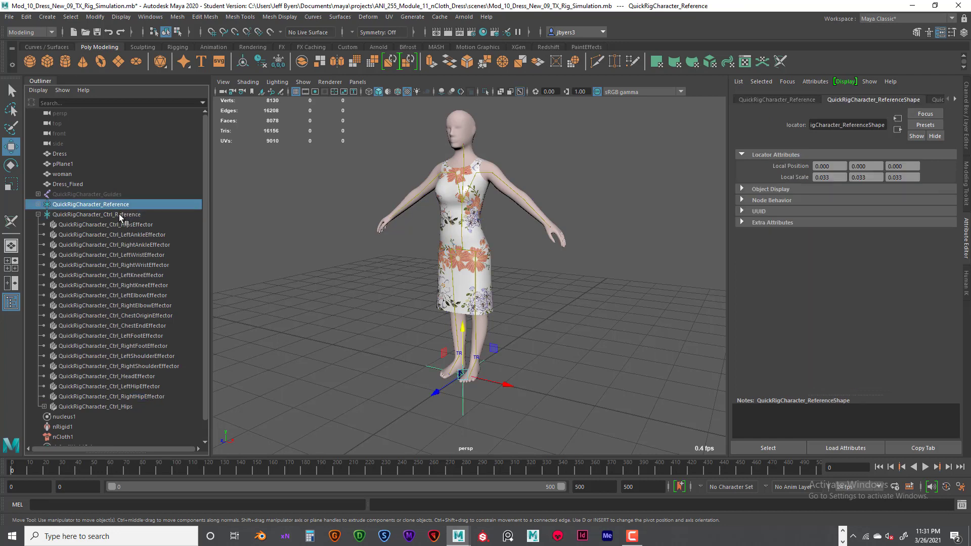
- Select QuickRigCharacter_Ctrl_Reference, undo a trial forward move, and key the control at frame 0
left_click(119, 214)
left_click(121, 204)
left_click(121, 214)
left_click_drag(452, 385, 444, 387)
key("ctrl+z")
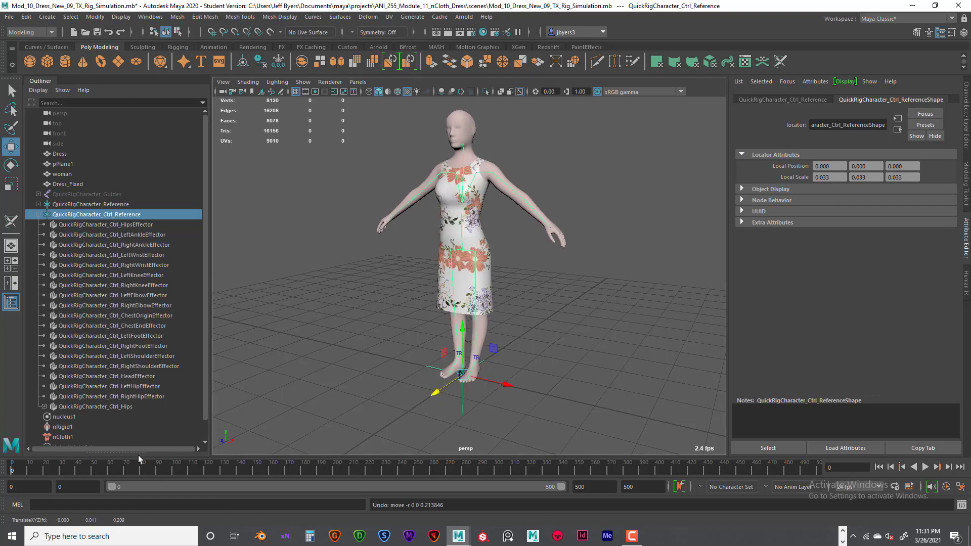
key("s")
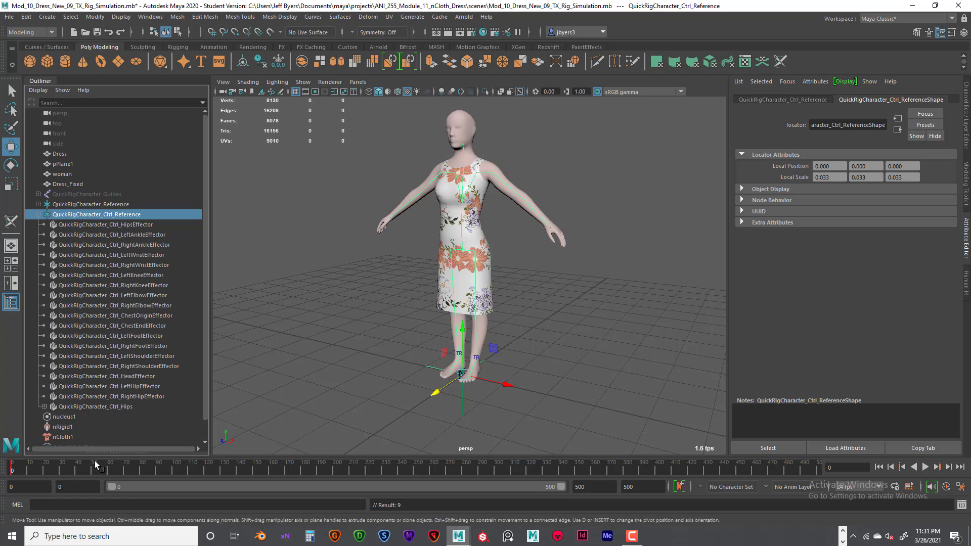
- At frame 30, move the QuickRigCharacter_Ctrl_Reference control forward about 0.7 units along Z and key it
left_click(60, 472)
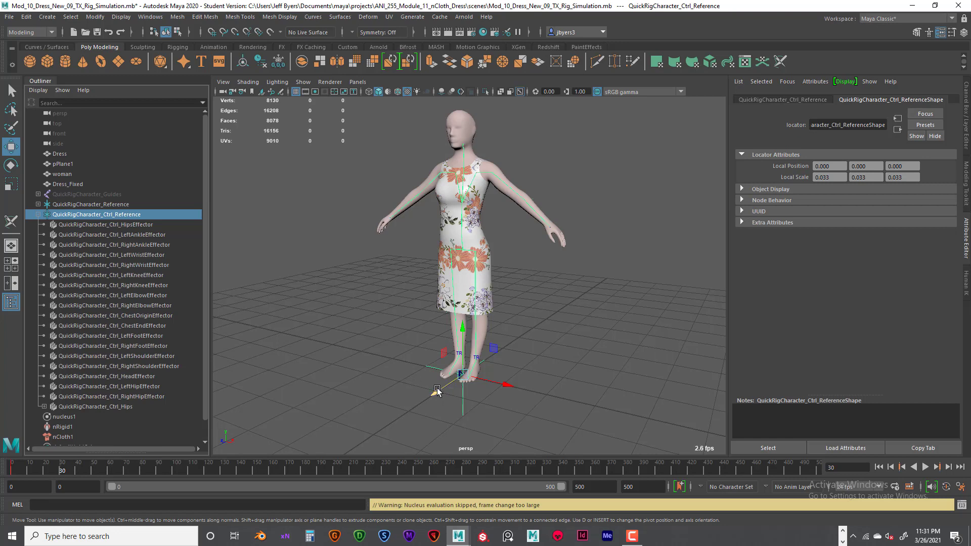
left_click_drag(433, 392, 418, 408)
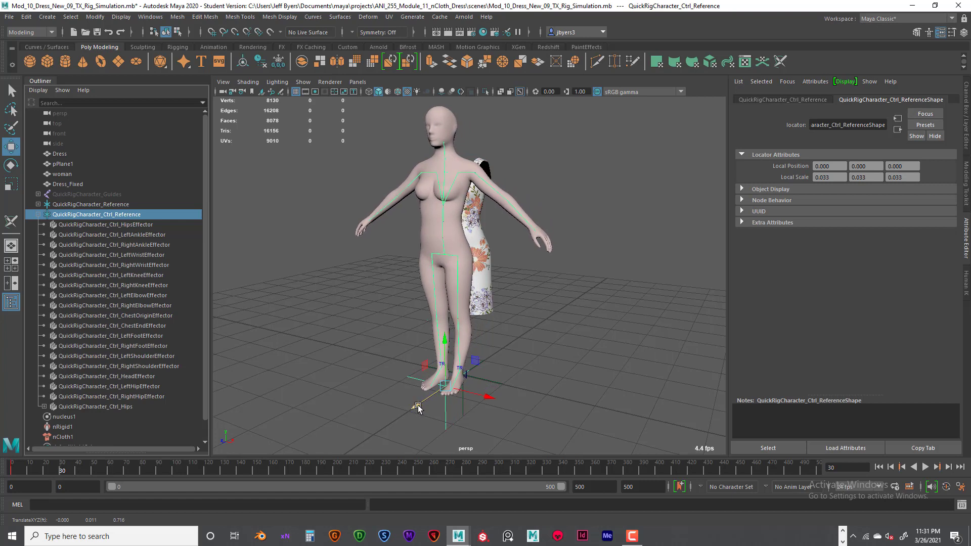
left_click_drag(417, 407, 417, 409)
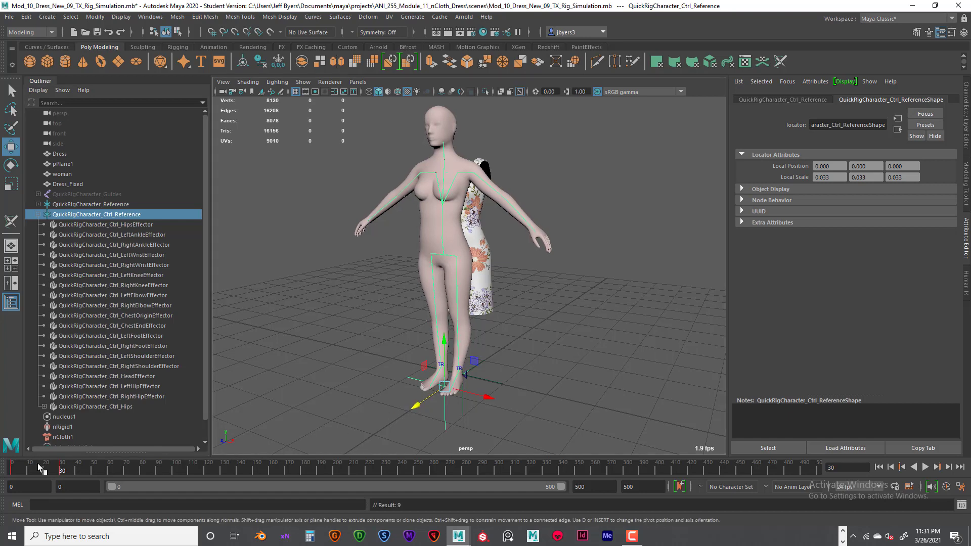
- At frame 90, try returning QuickRigCharacter_Ctrl_Reference to the origin by moving it back and setting Translate X, Y and Z to 0
left_click(108, 468)
left_click(157, 470)
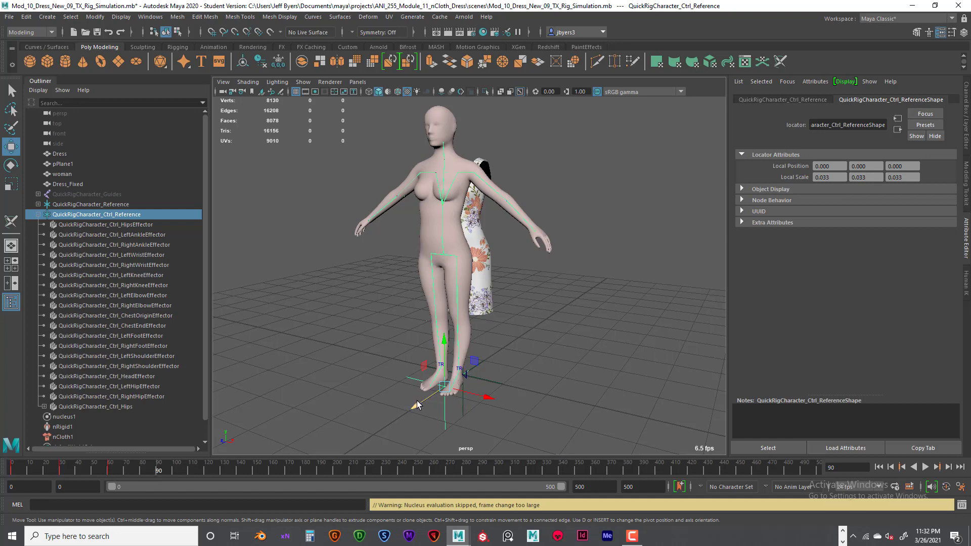
left_click_drag(417, 404, 437, 393)
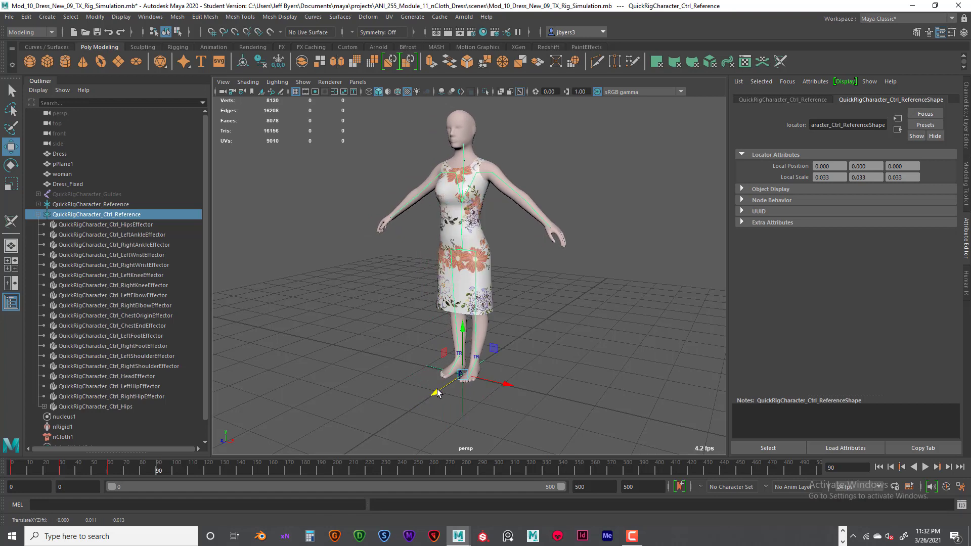
key("ctrl+a")
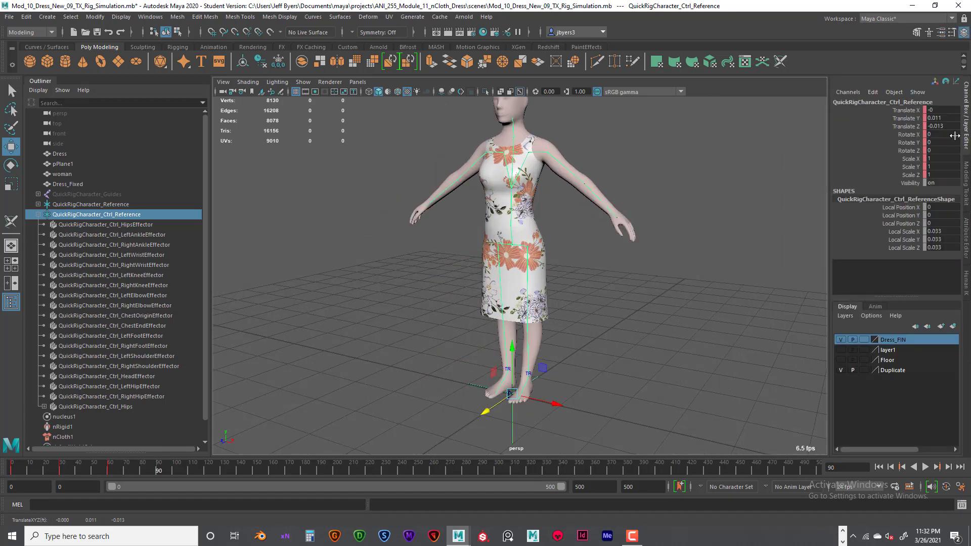
left_click(945, 119)
type("0")
key("Return")
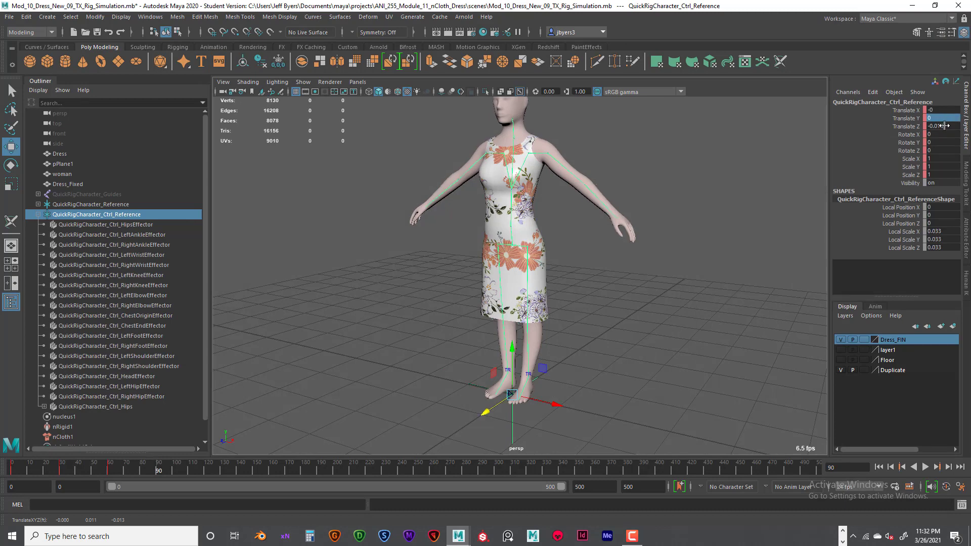
left_click(944, 126)
type("0")
key("Return")
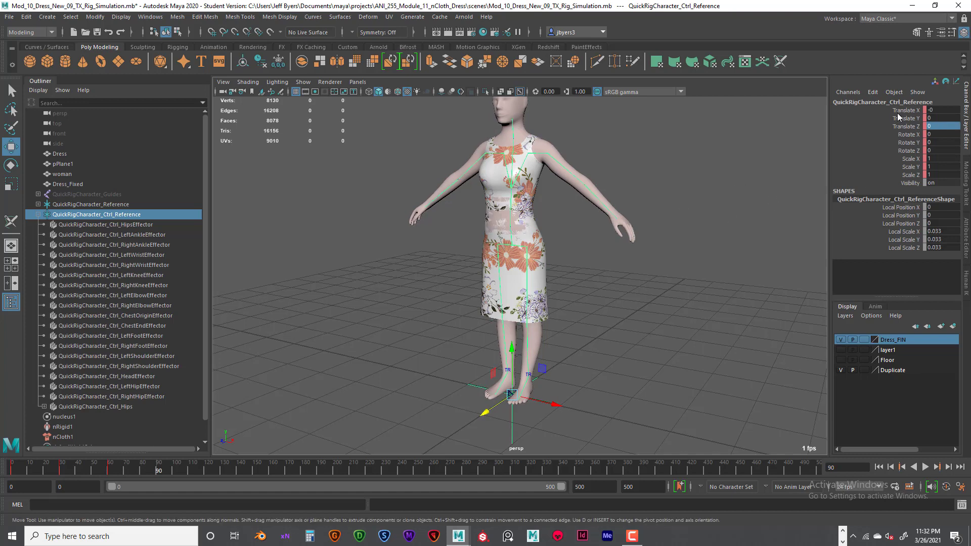
left_click(939, 110)
type("0")
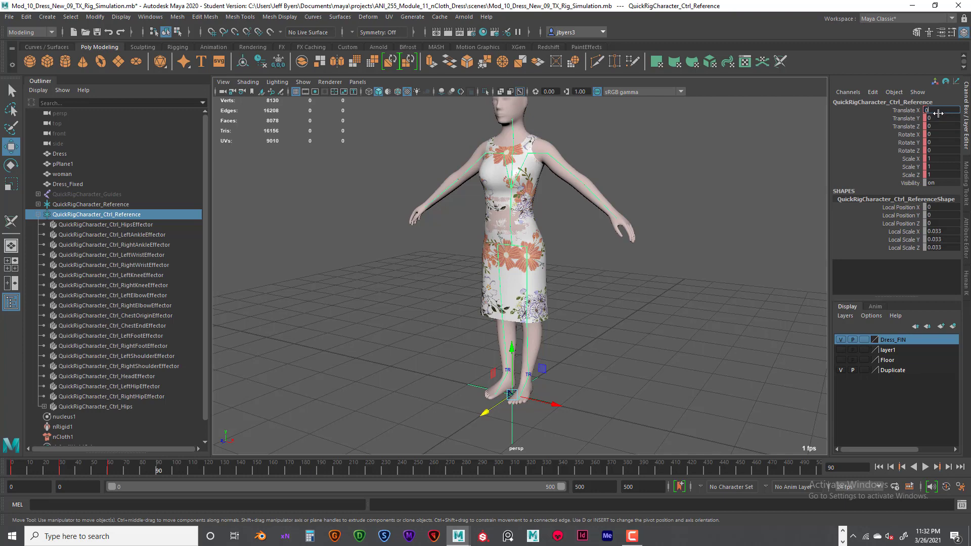
key("Return")
- Examine how the body meets the dress around the waist and hips, and try nudging the reference control back to about -0.023 along Z
scroll(576, 247, "up", 6)
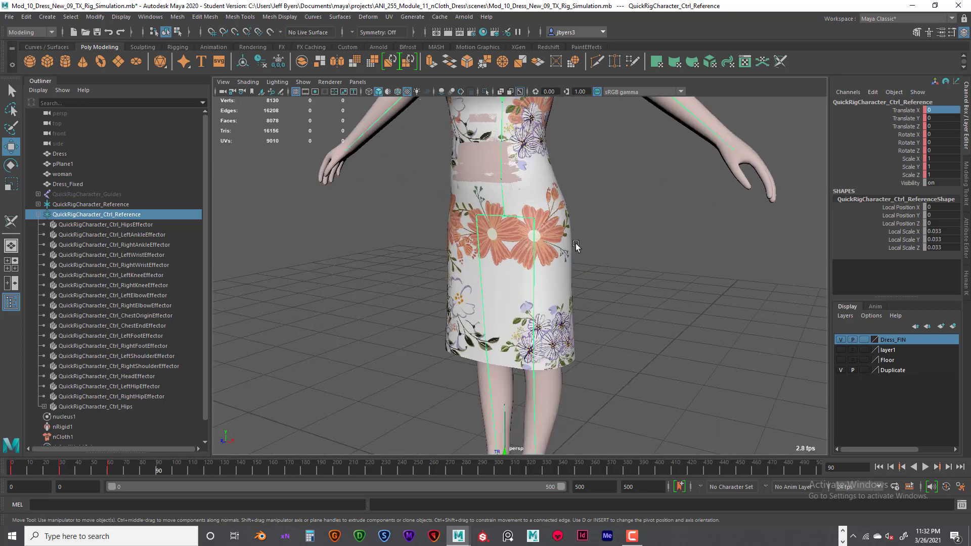
scroll(575, 243, "down", 2)
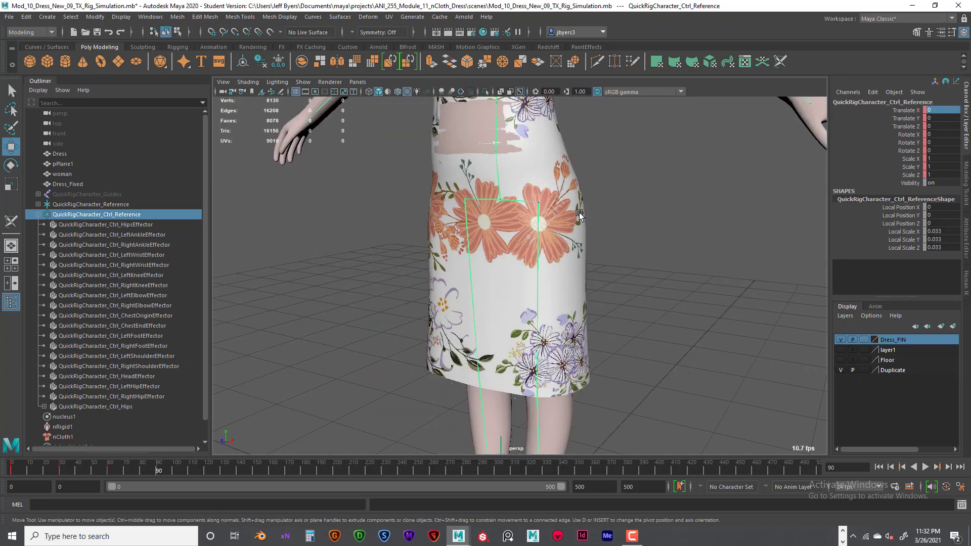
scroll(575, 242, "down", 3)
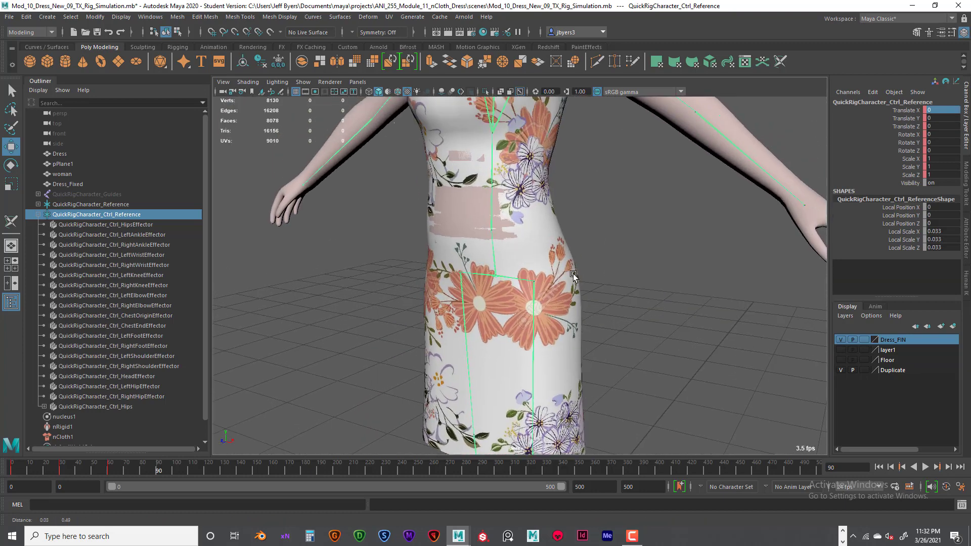
scroll(561, 273, "up", 4)
scroll(555, 263, "down", 6)
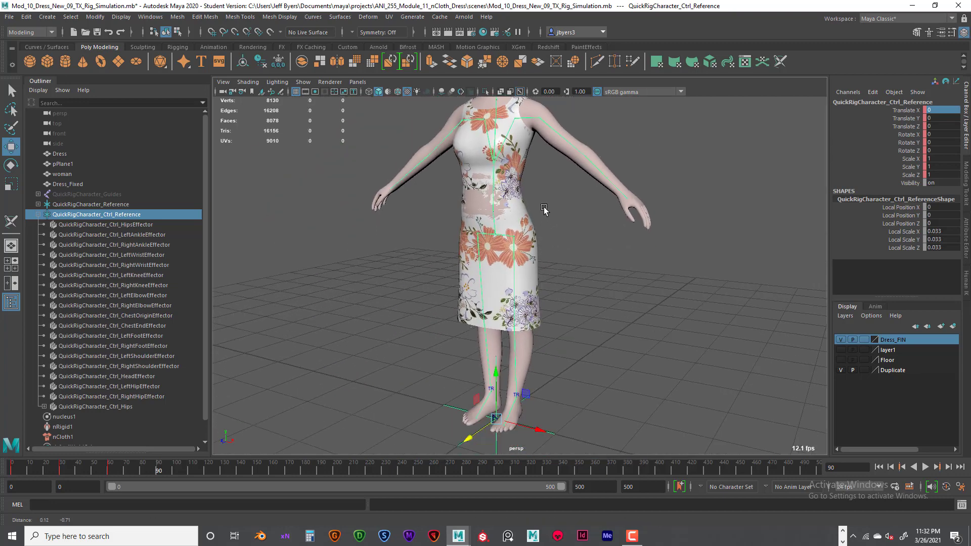
scroll(551, 364, "down", 3)
left_click_drag(472, 403, 474, 405)
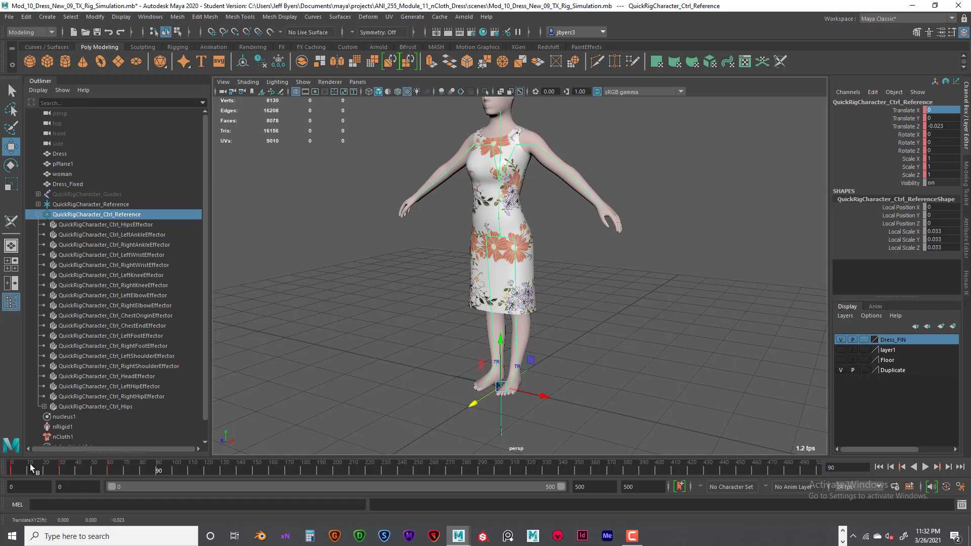
- Copy the reference control's key from frame 0 and paste it at frame 90
left_click(12, 470)
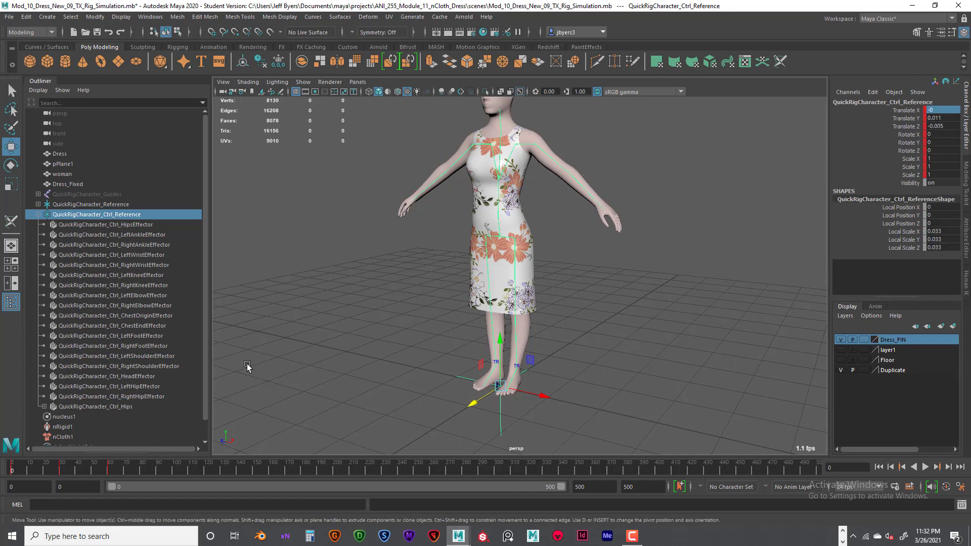
right_click(11, 470)
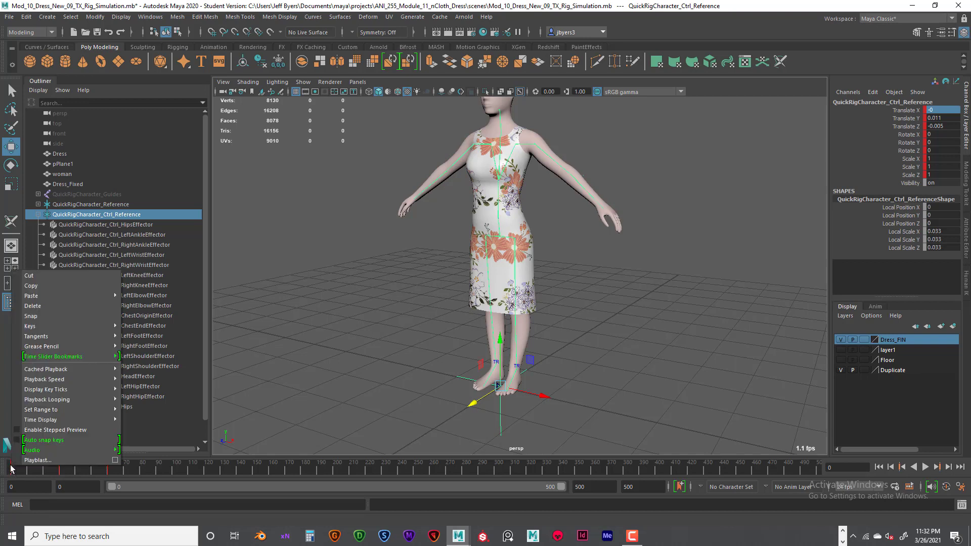
left_click(31, 286)
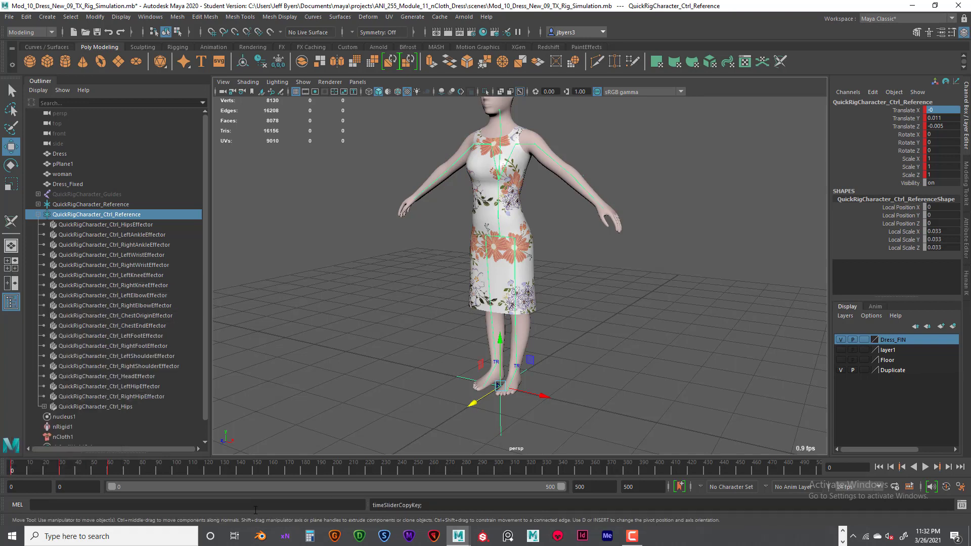
left_click(156, 470)
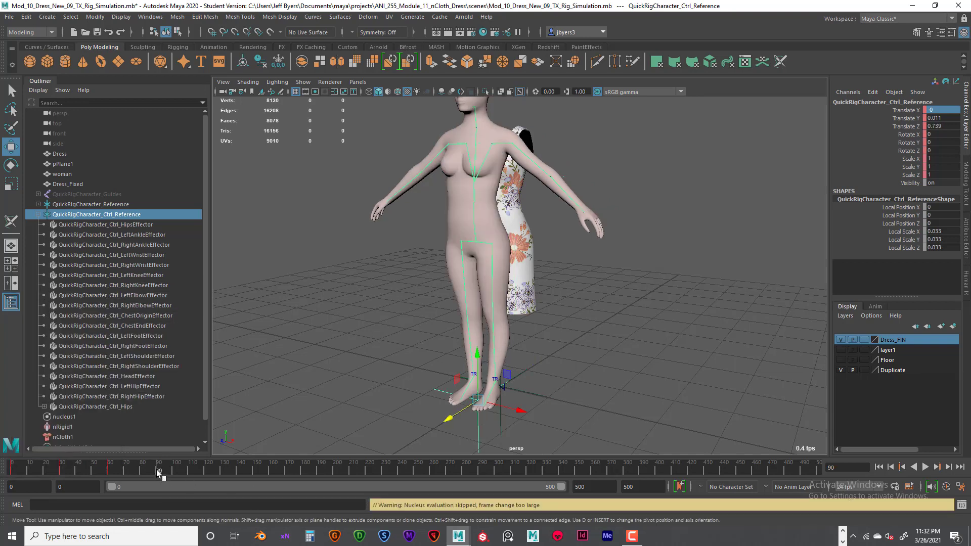
right_click(156, 470)
mouse_move(177, 301)
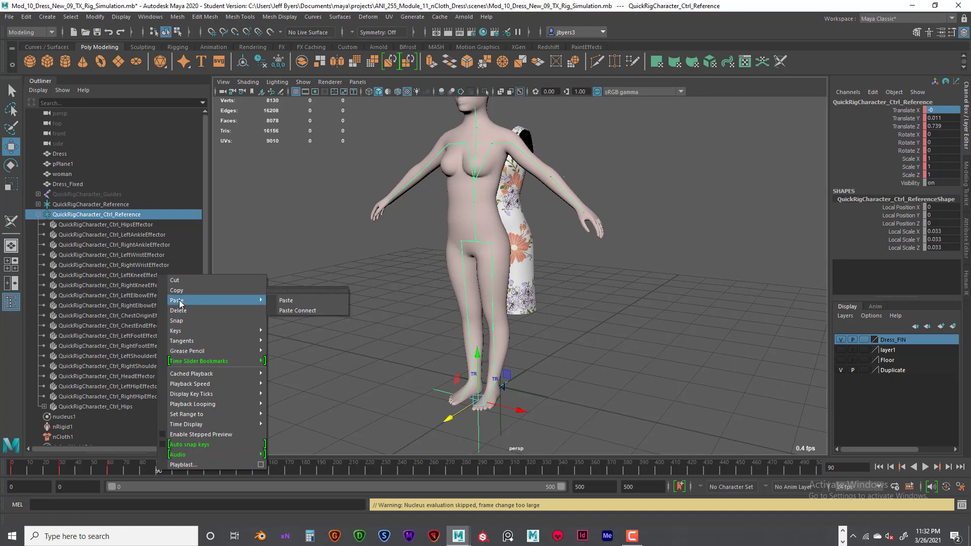
left_click(322, 301)
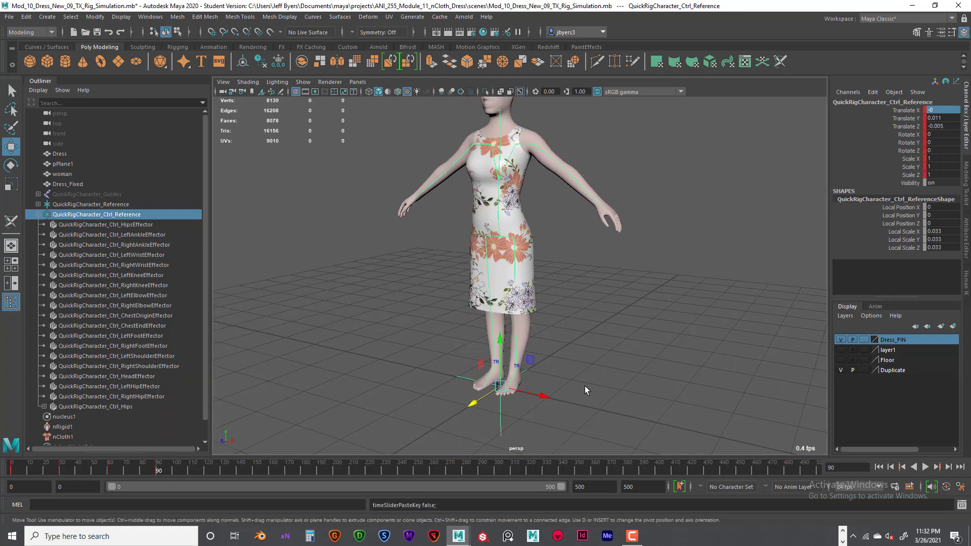
- Key the reference control's unchanged position at frame 120, and key it at frame 150 with Translate X moved to about -0.851
left_click(203, 469)
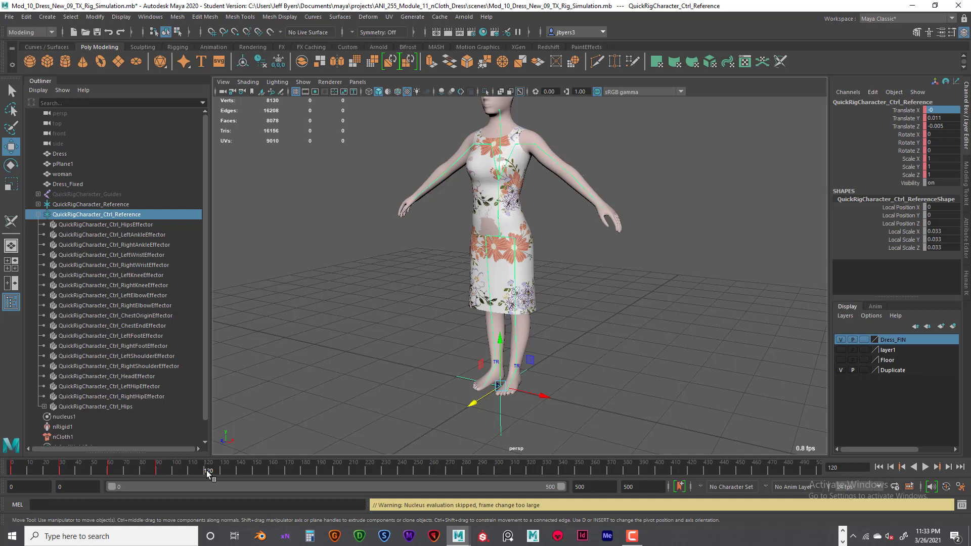
key("s")
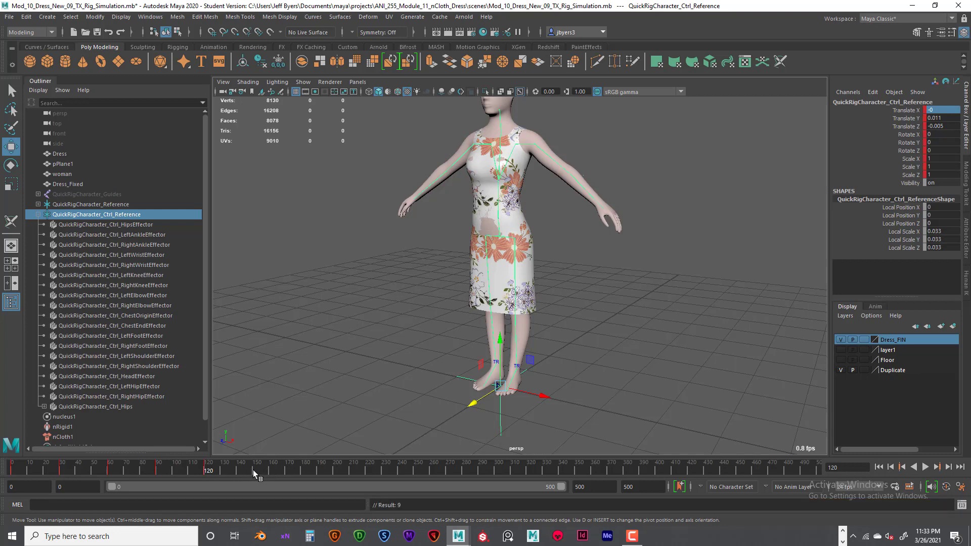
left_click(252, 470)
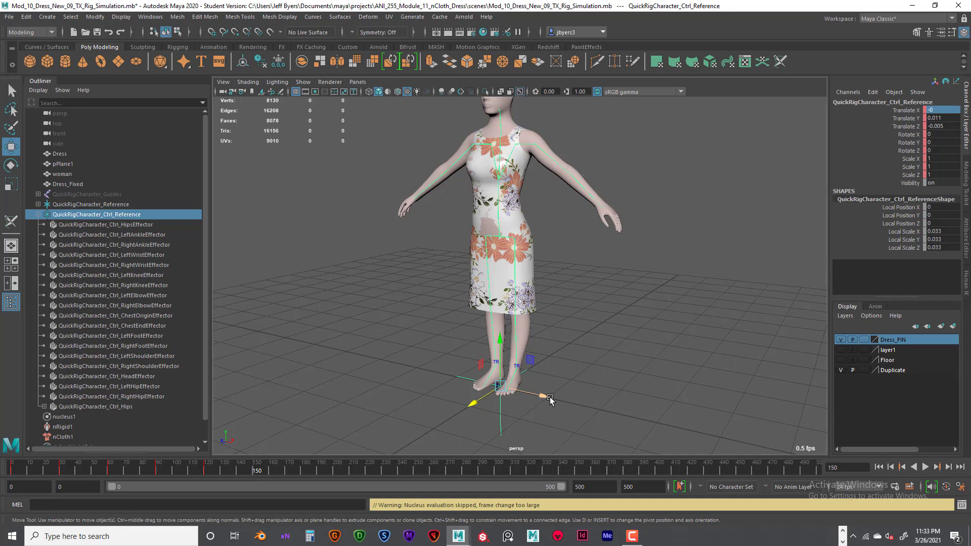
left_click_drag(550, 398, 508, 393)
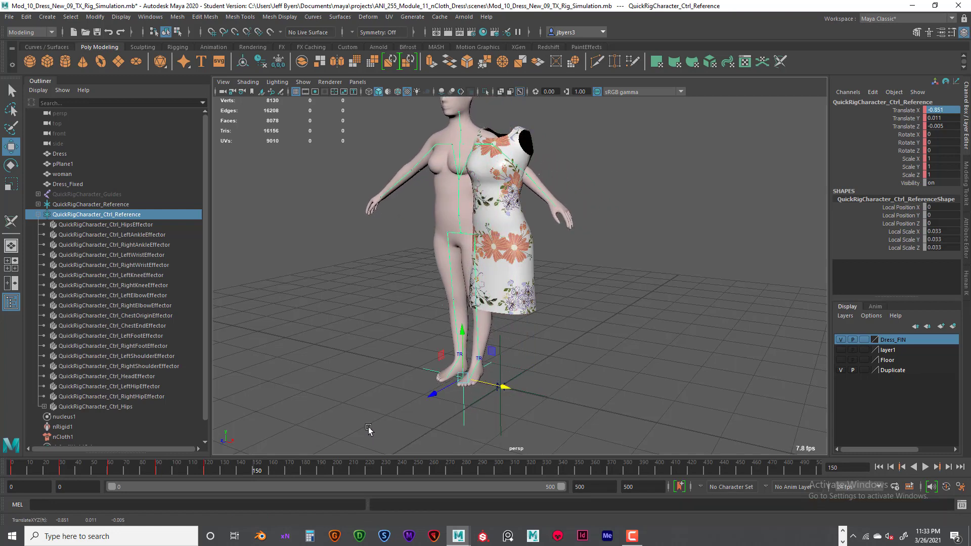
key("s")
- Hold the sideways position with a key at frame 180, and key the reference control at frame 210 with Translate X moved to about 0.999
left_click(305, 469)
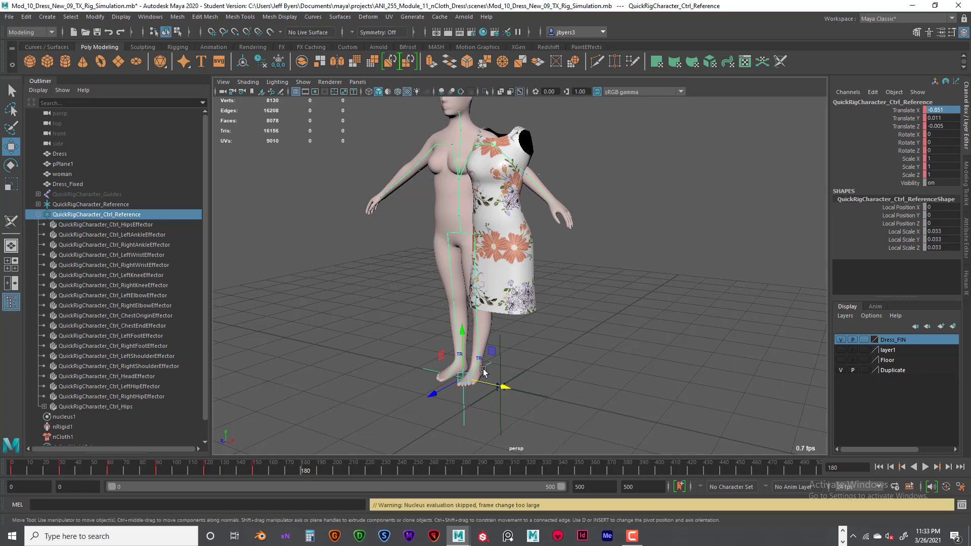
key("s")
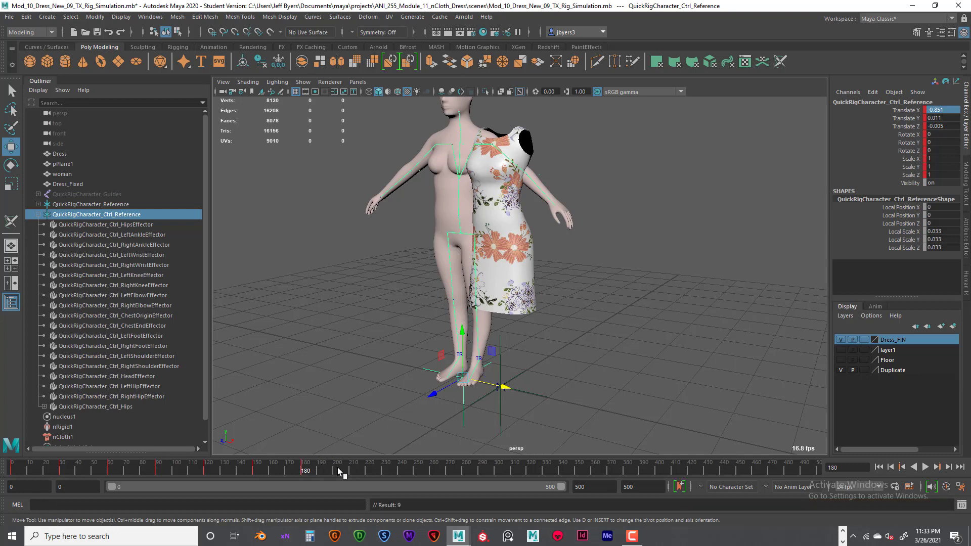
left_click(350, 470)
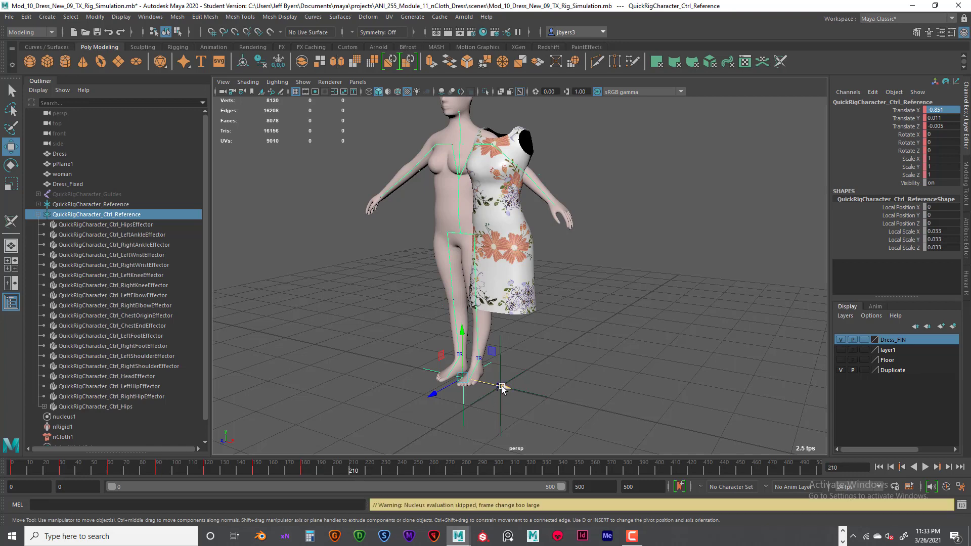
left_click_drag(502, 386, 597, 407)
key("s")
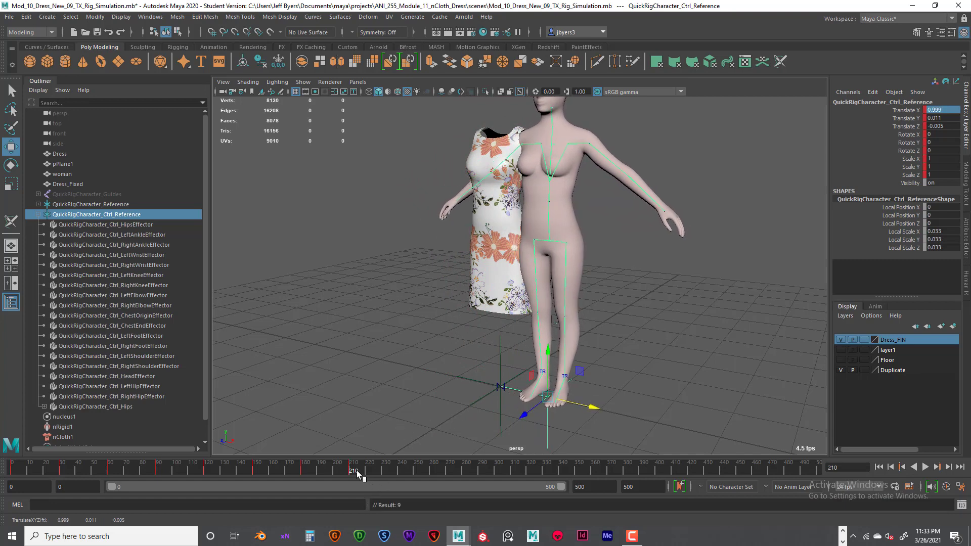
- Key the reference control's held sideways position at frame 240
key("alt+v")
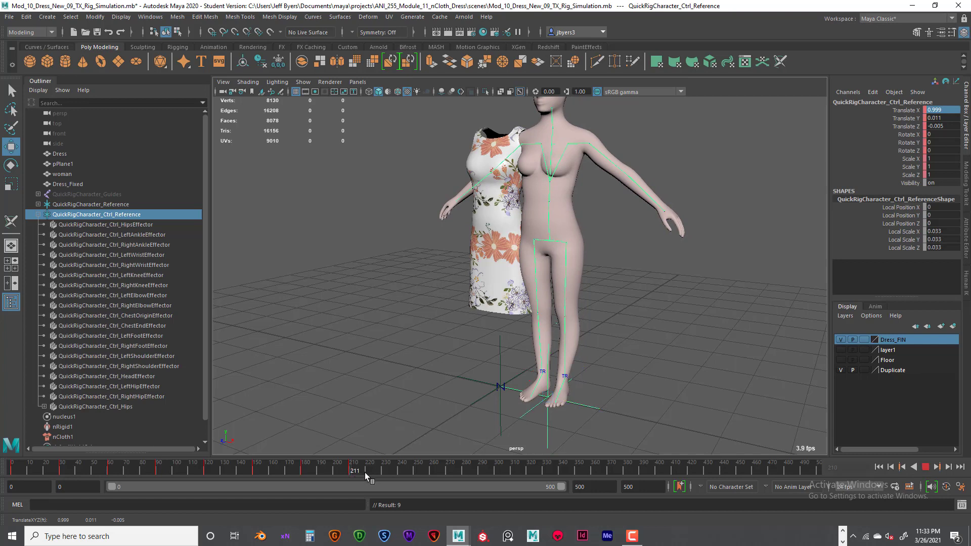
left_click(398, 471)
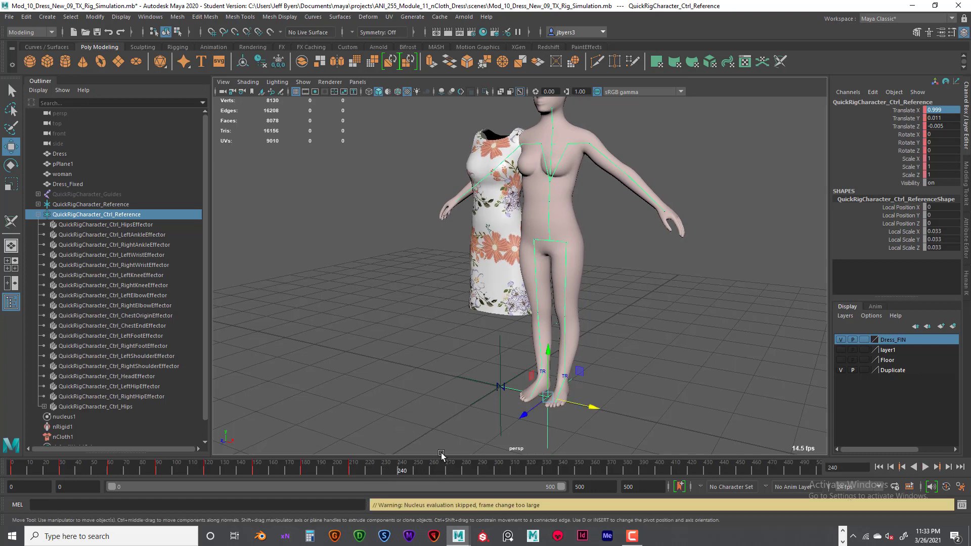
key("s")
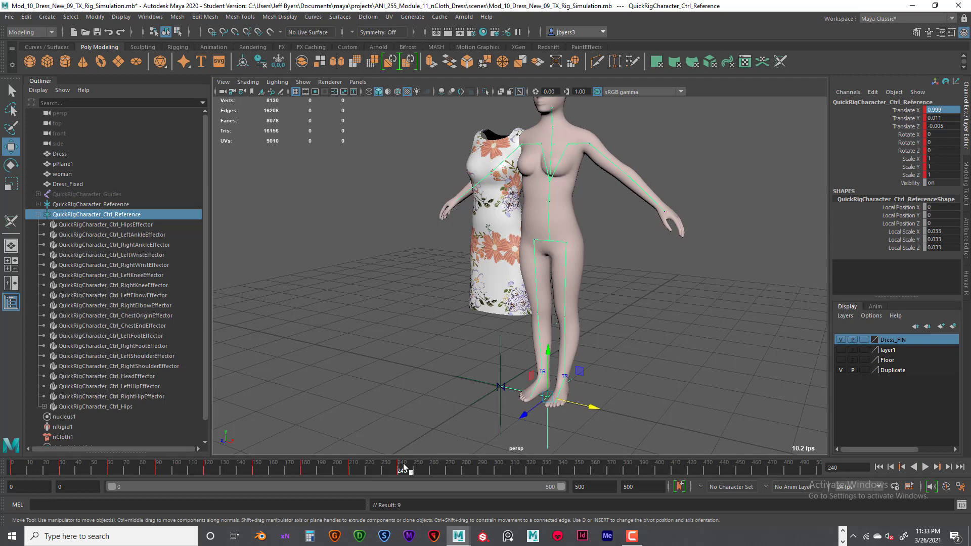
- Copy the reference control's frame 0 key, paste it at frame 270, and return to the start of the timeline
left_click(448, 471)
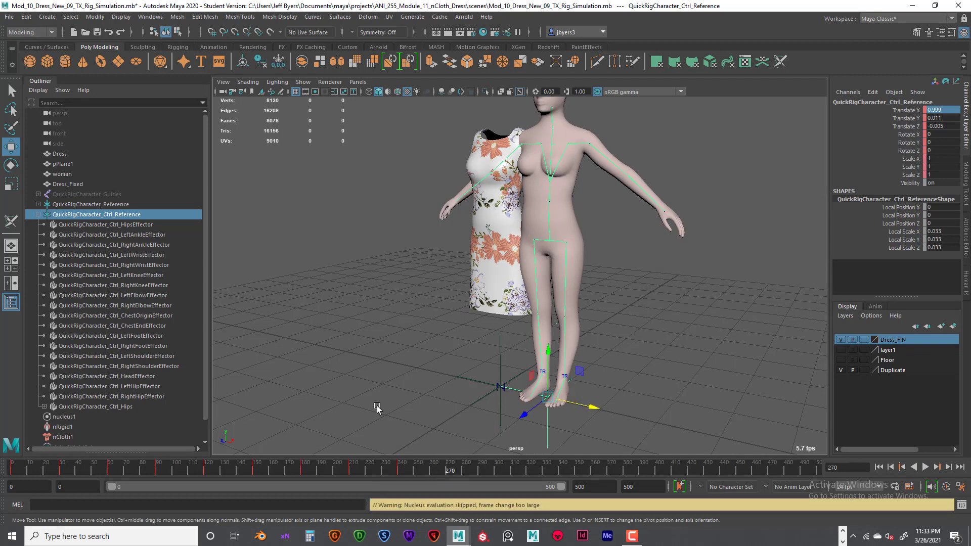
left_click(11, 471)
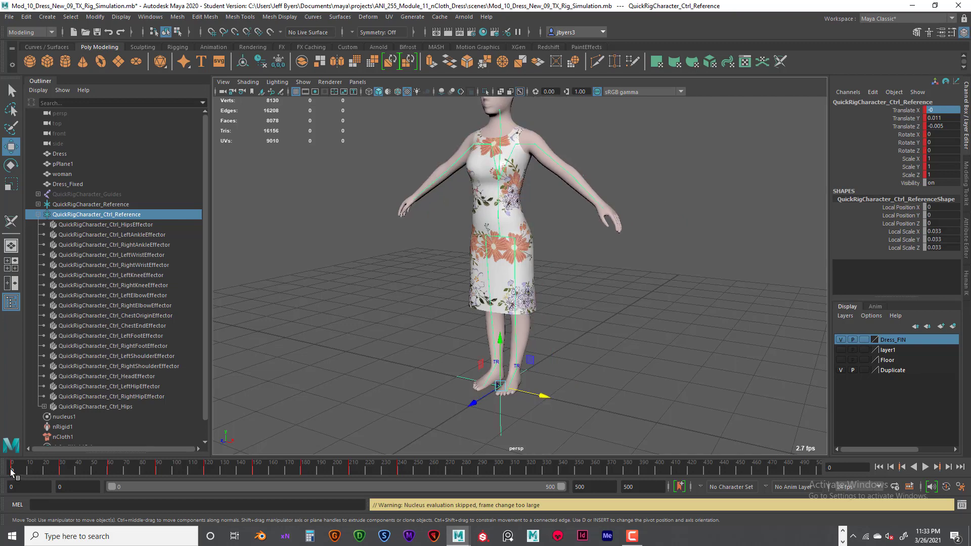
right_click(11, 471)
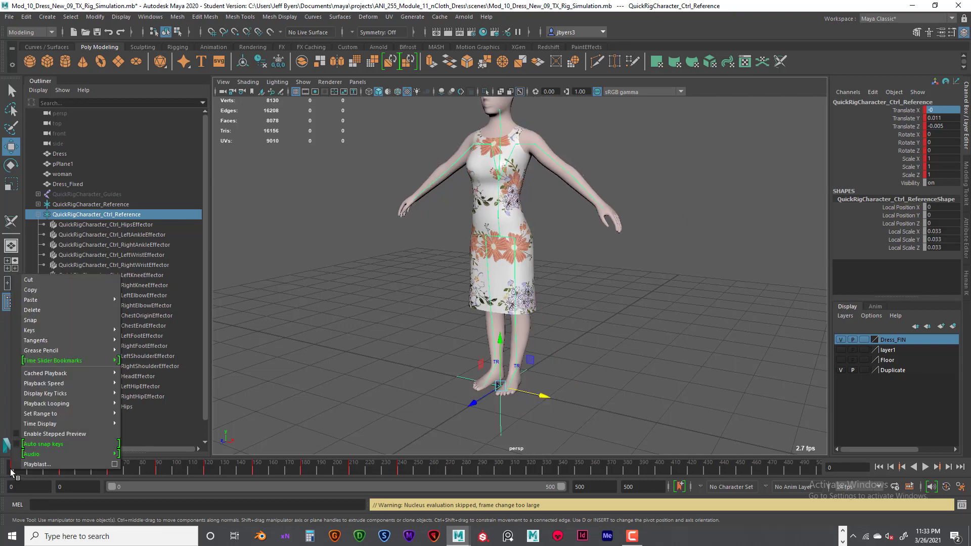
left_click(25, 297)
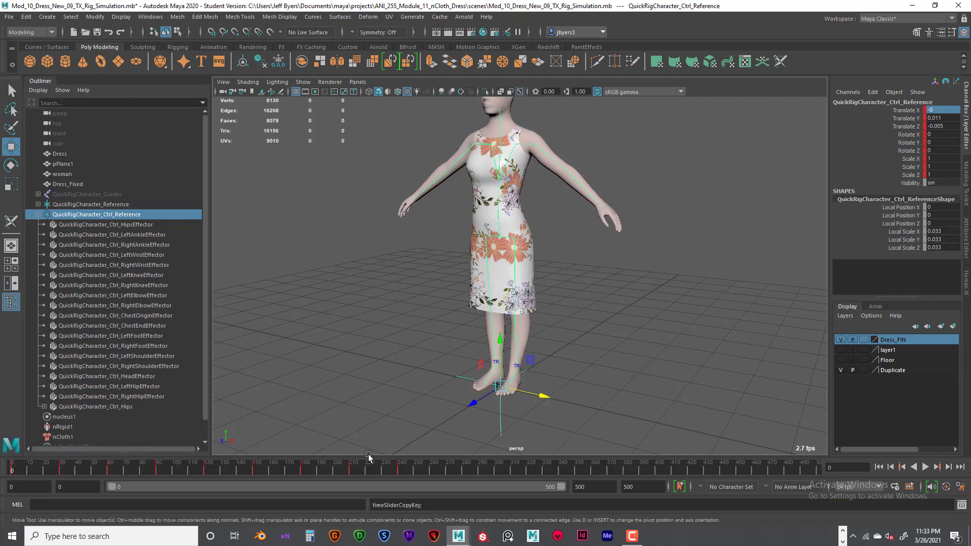
left_click(445, 470)
right_click(445, 470)
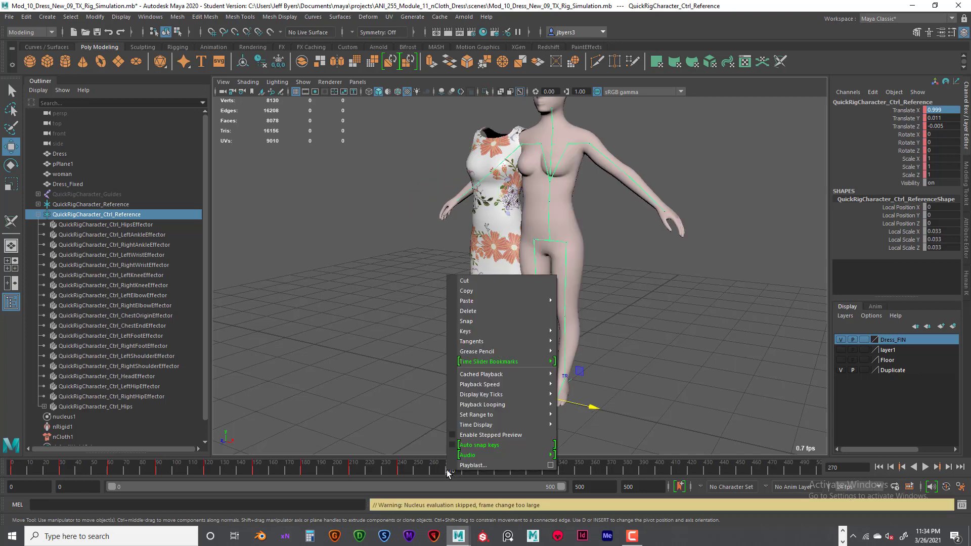
mouse_move(464, 300)
left_click(576, 303)
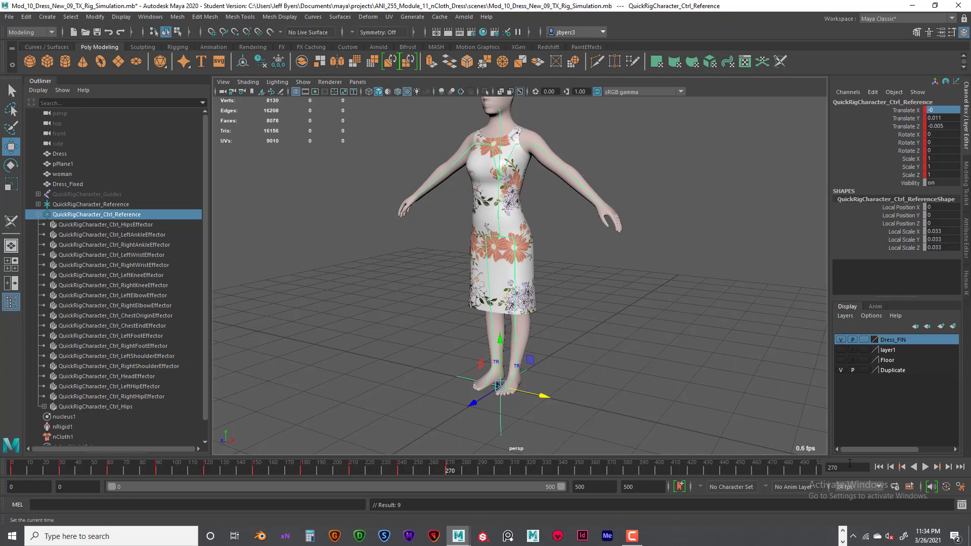
left_click(878, 467)
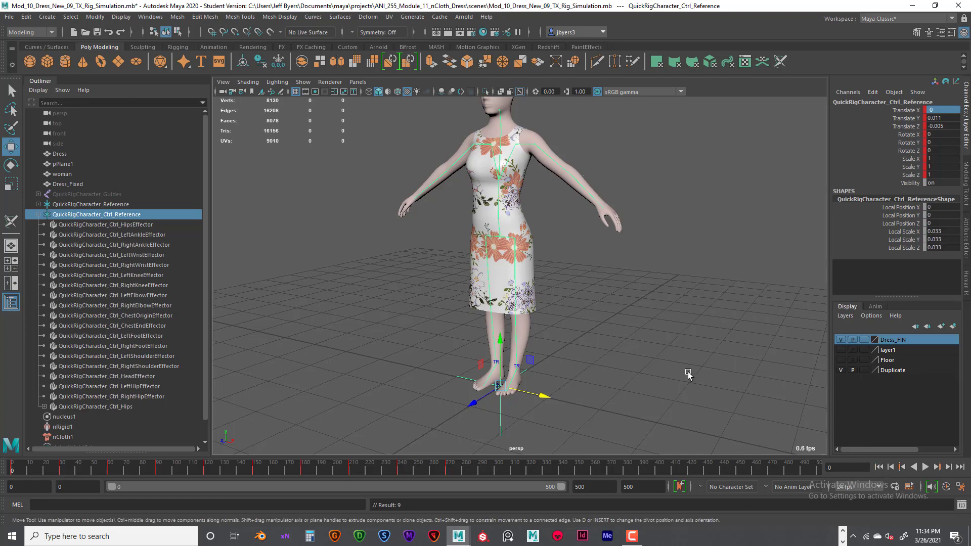
- Play the dress simulation through the rig's keyed movements, replay its opening frames, and return to frame 0
left_click(925, 467)
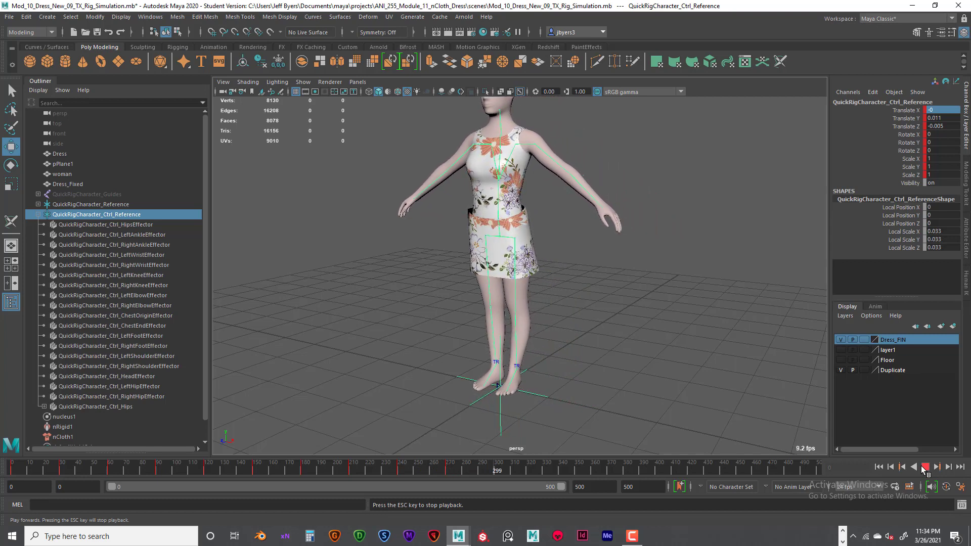
left_click(879, 467)
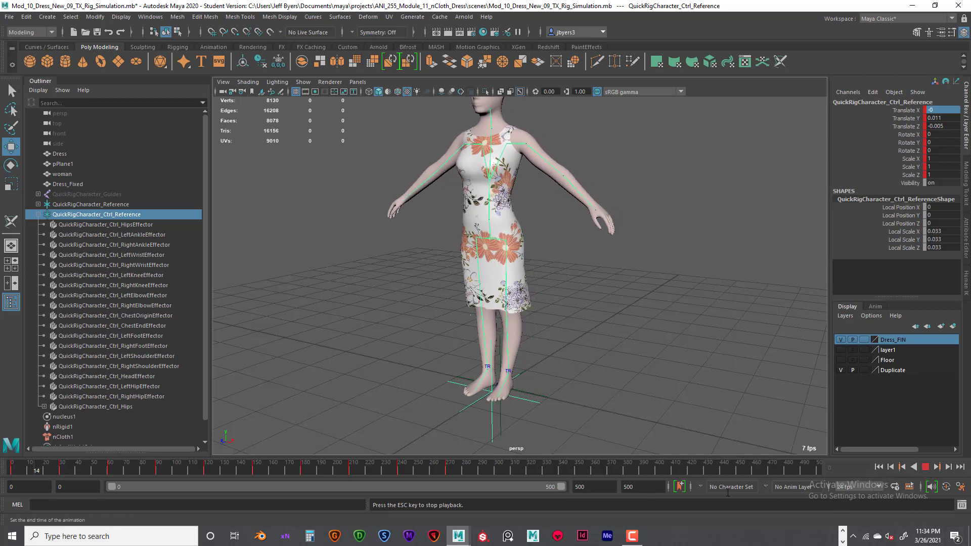
left_click(926, 467)
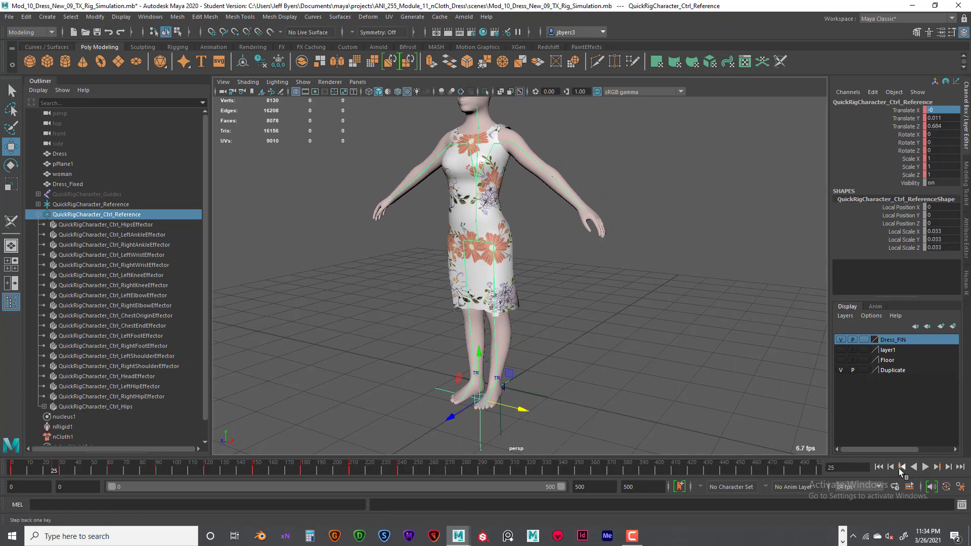
left_click(879, 467)
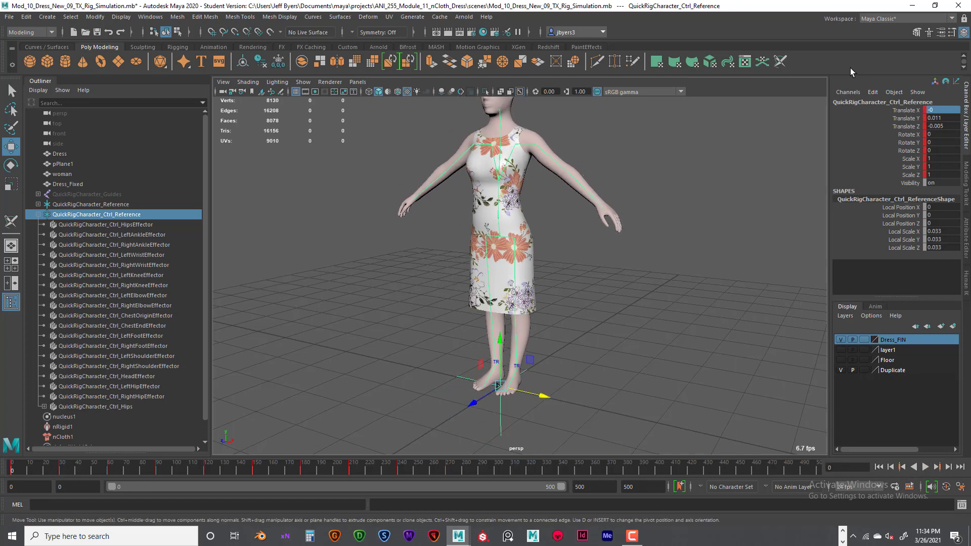
- Switch to the desktop, review the nCloth settings in the Cloth_Silk_Attributes_Final image, and return to Maya
left_click(913, 6)
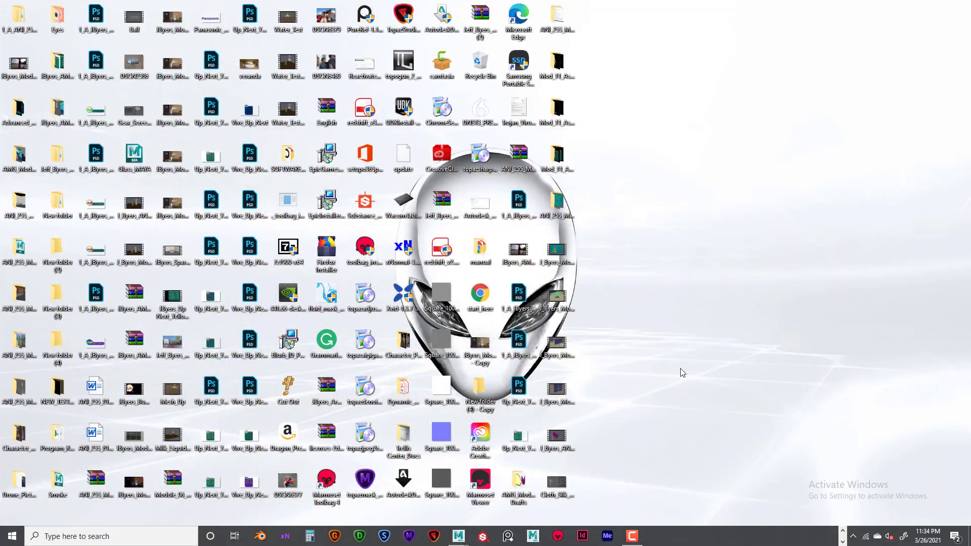
double_click(557, 480)
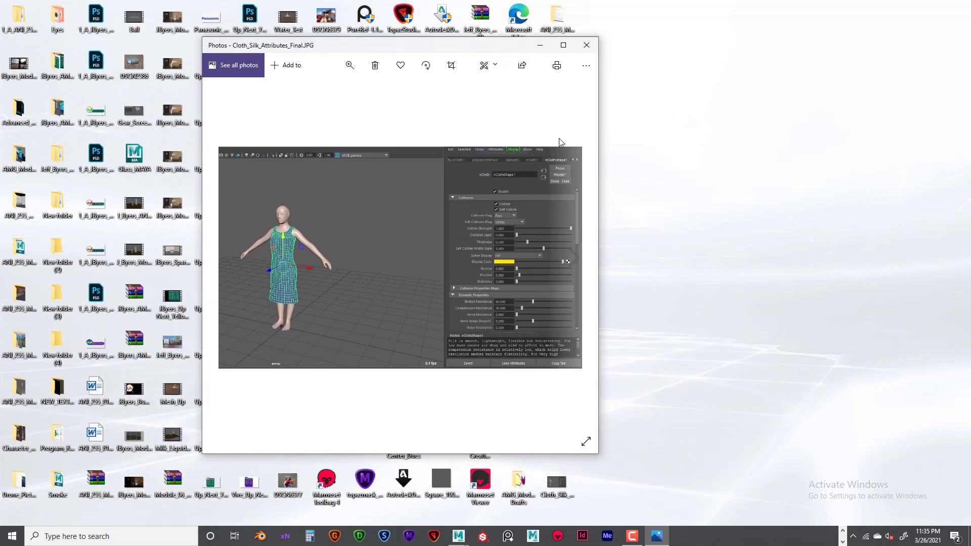
left_click(563, 45)
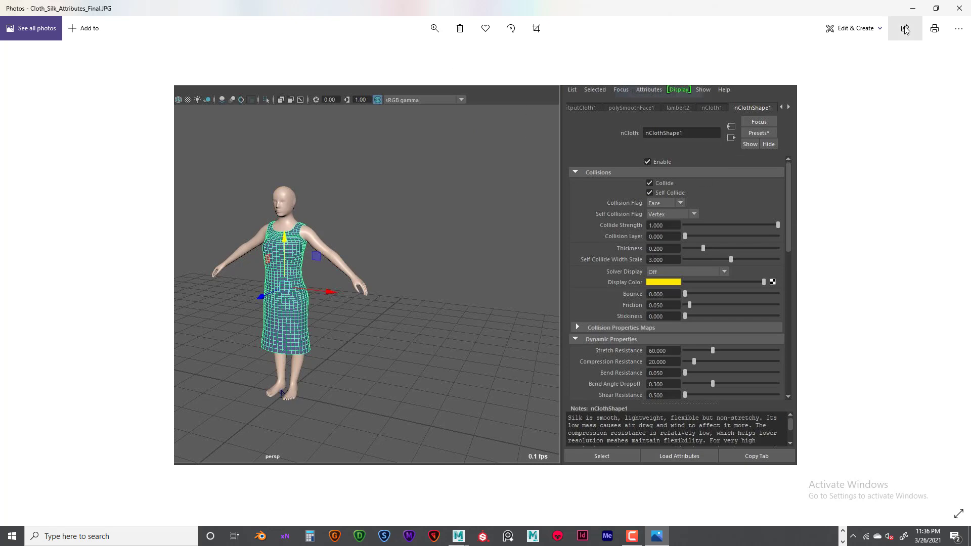
left_click(959, 8)
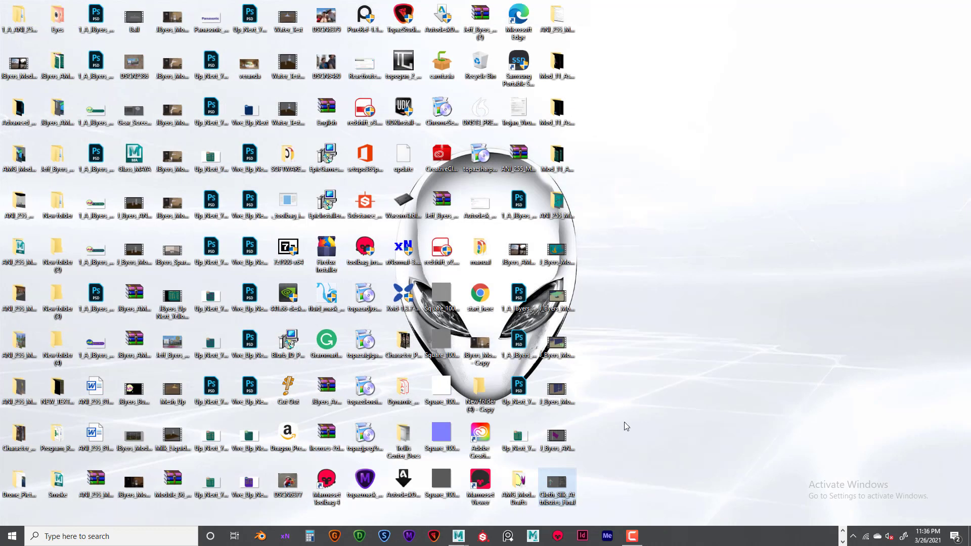
mouse_move(459, 537)
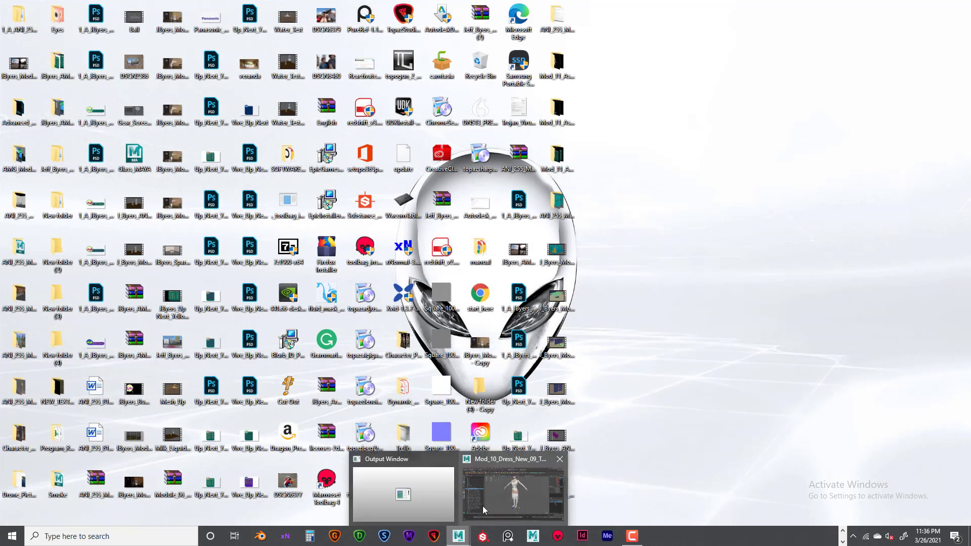
left_click(483, 506)
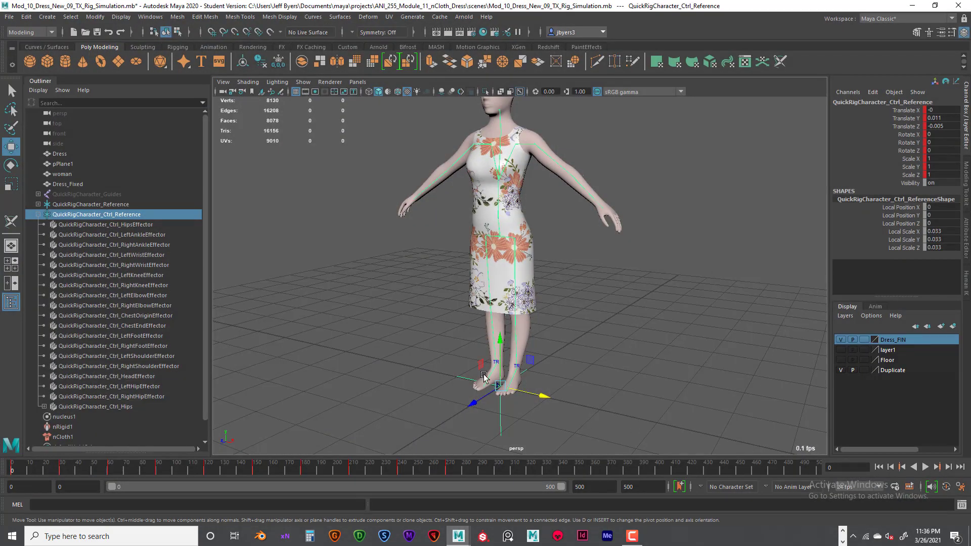
- Set the collision Thickness of the Dress_Fixed nCloth to 0.2
left_click(522, 168)
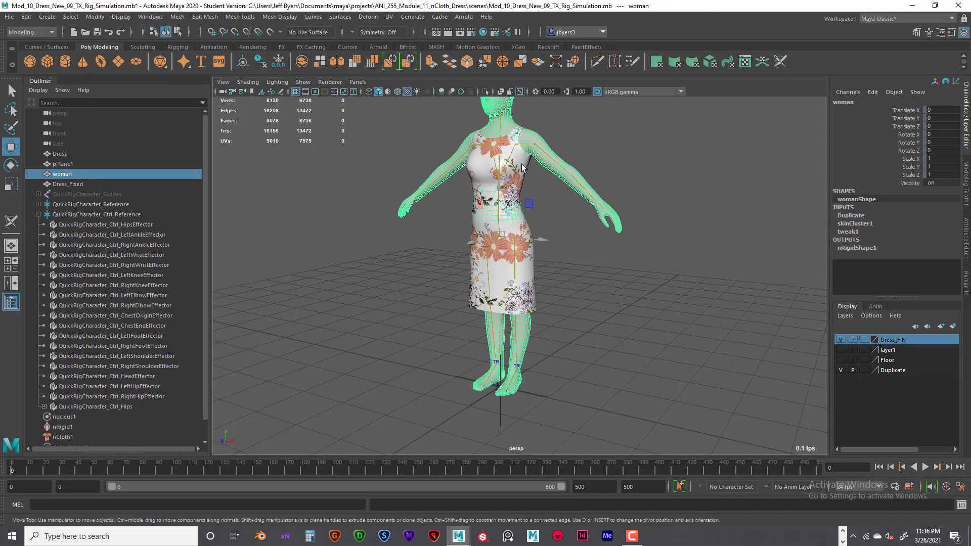
left_click(529, 231)
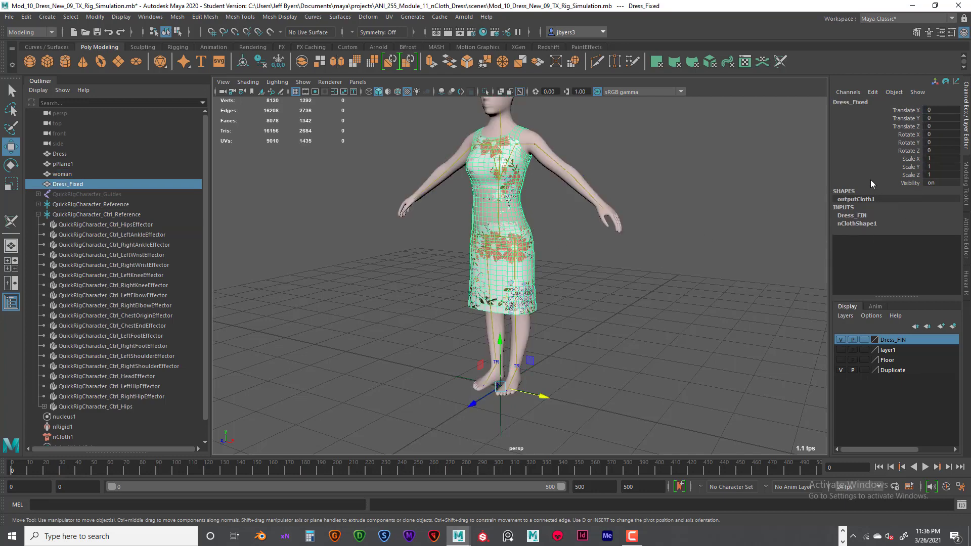
key("ctrl+a")
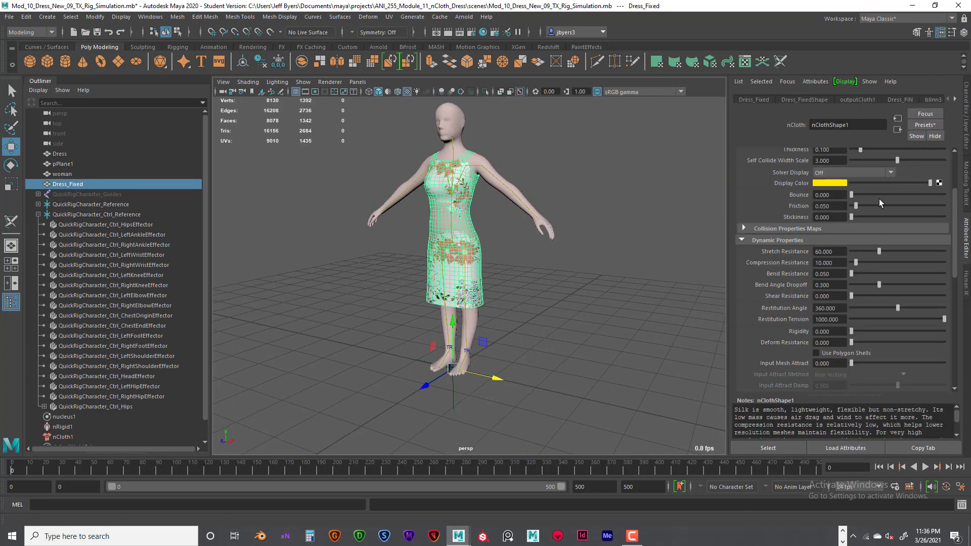
scroll(878, 198, "up", 3)
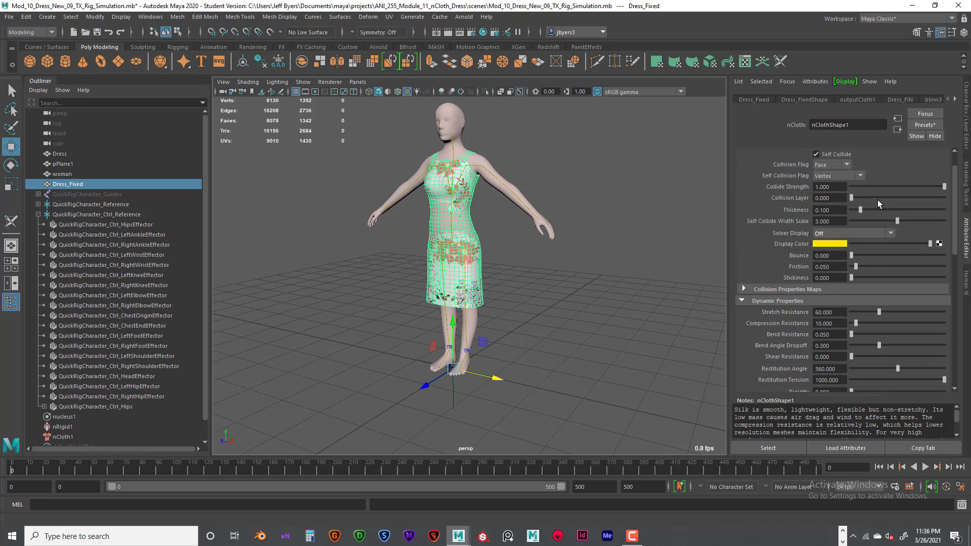
left_click(838, 210)
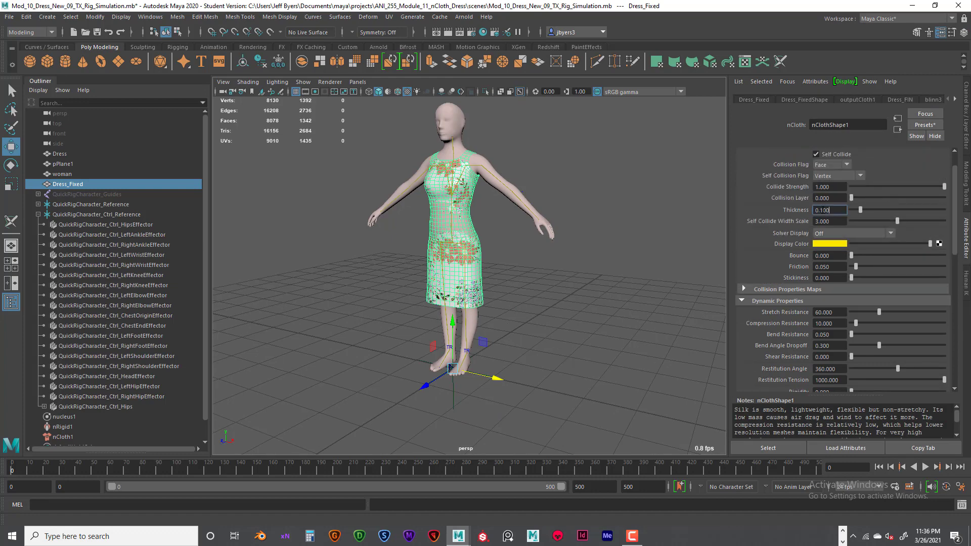
double_click(823, 210)
type("2")
key("Return")
scroll(842, 328, "up", 2)
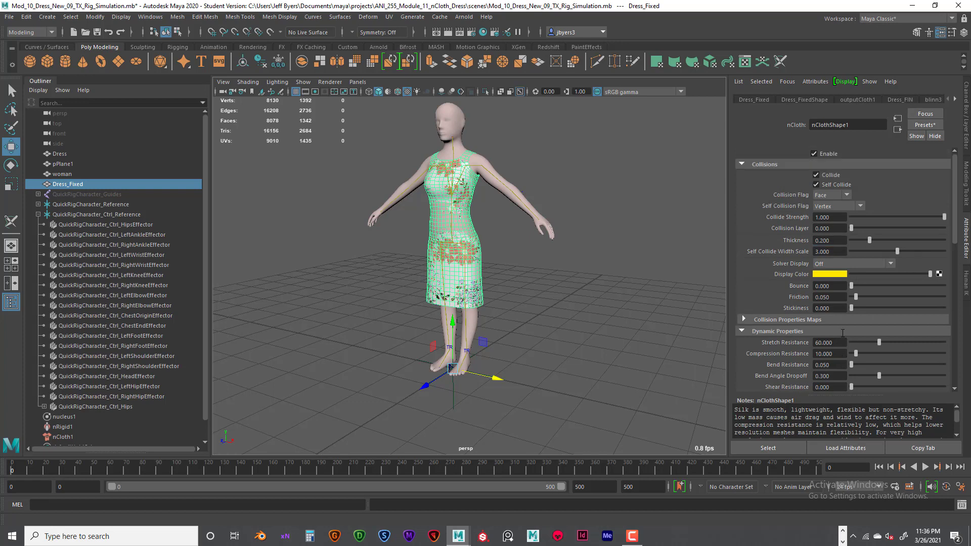
- Set the dress nCloth's Shear Resistance to 0.5 and deselect the dress
scroll(841, 344, "down", 6)
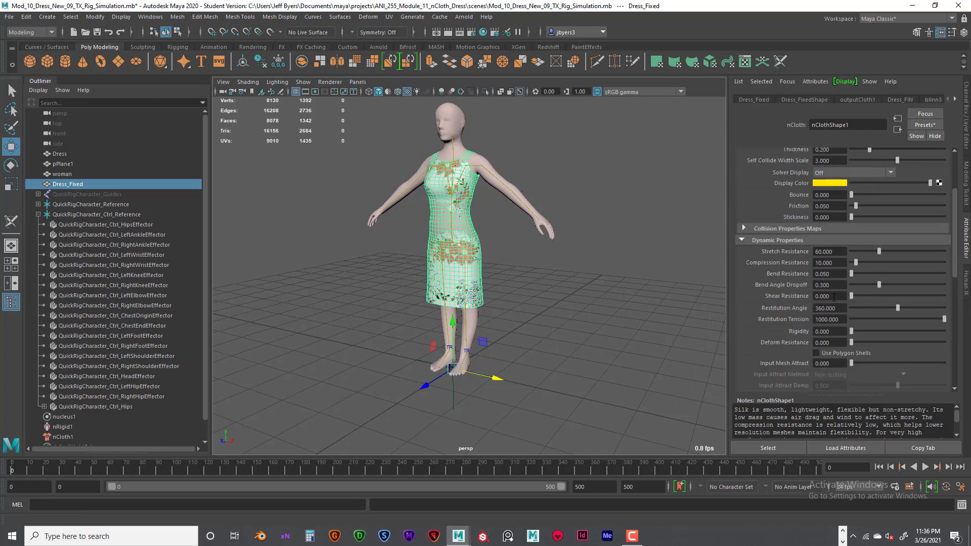
left_click(817, 296)
key("BackSpace")
type(".5")
key("Return")
left_click(554, 303)
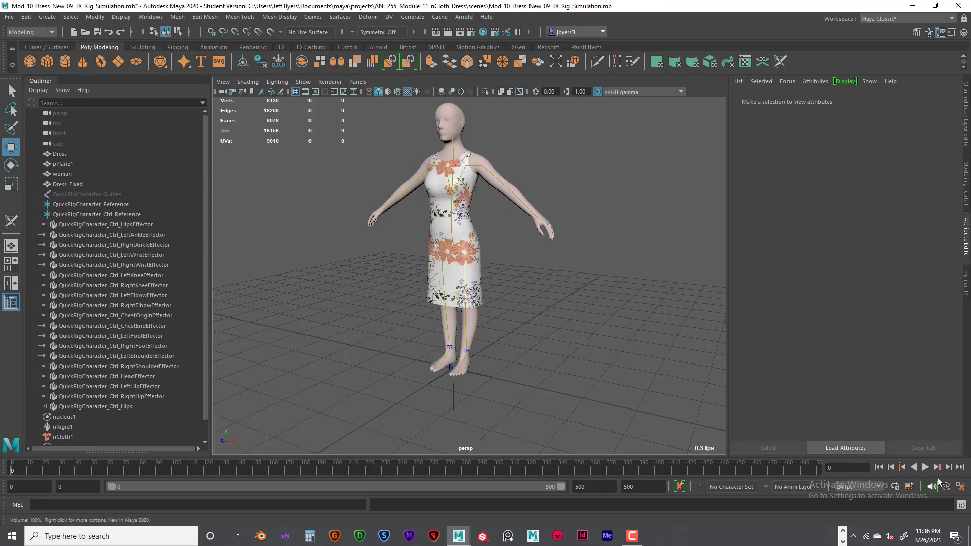
- Play the simulation past frame 300 to check the dress with its new thickness and shear resistance, and return to frame 0
scroll(566, 369, "up", 3)
middle_click_drag(566, 368, 572, 394, "alt")
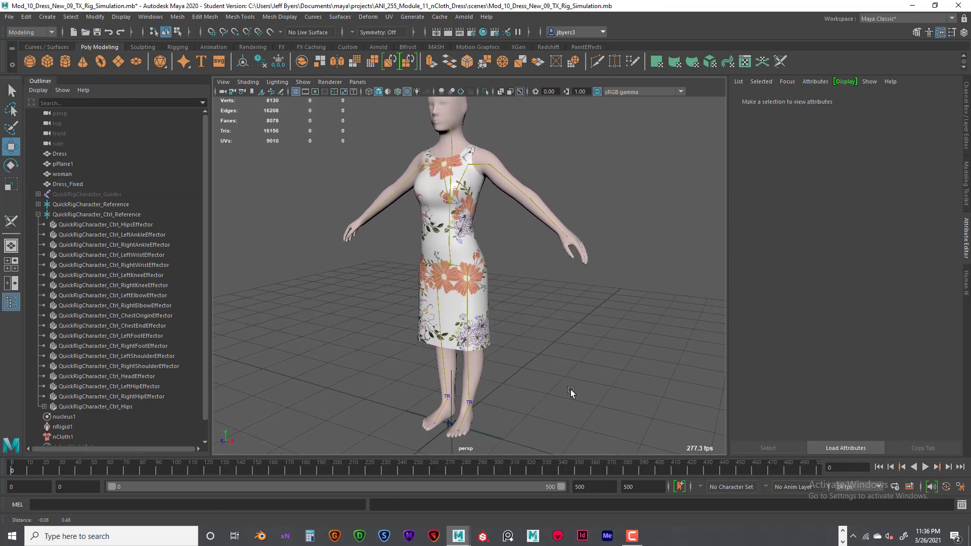
scroll(557, 398, "down", 1)
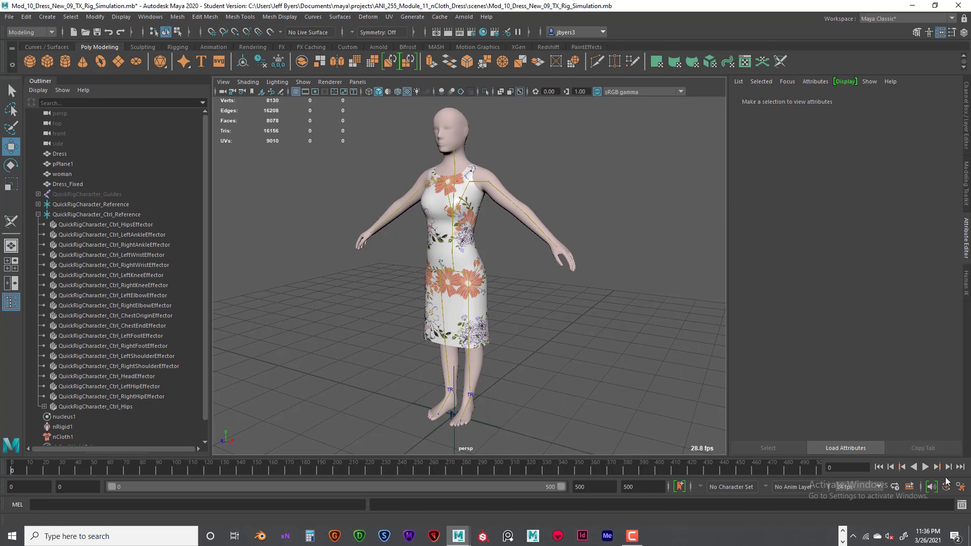
left_click(925, 467)
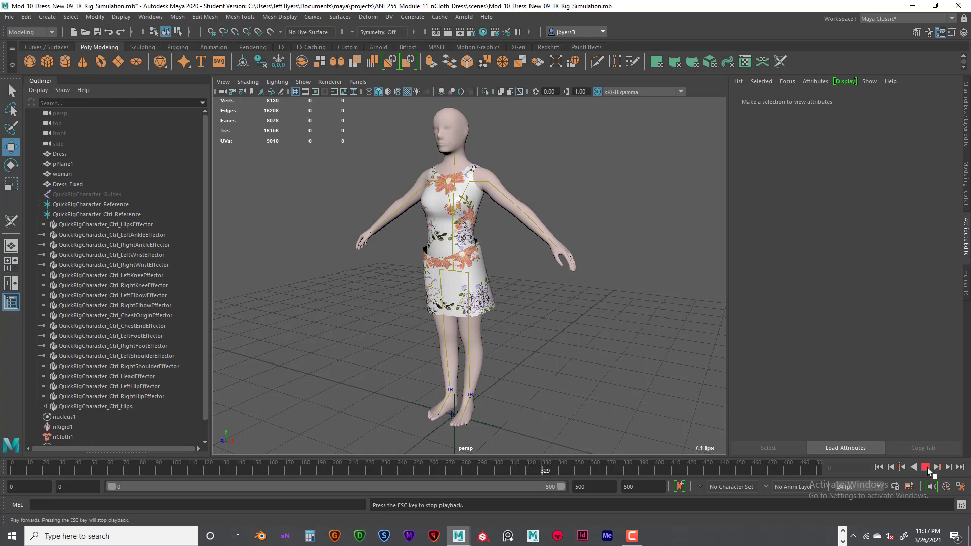
left_click(926, 468)
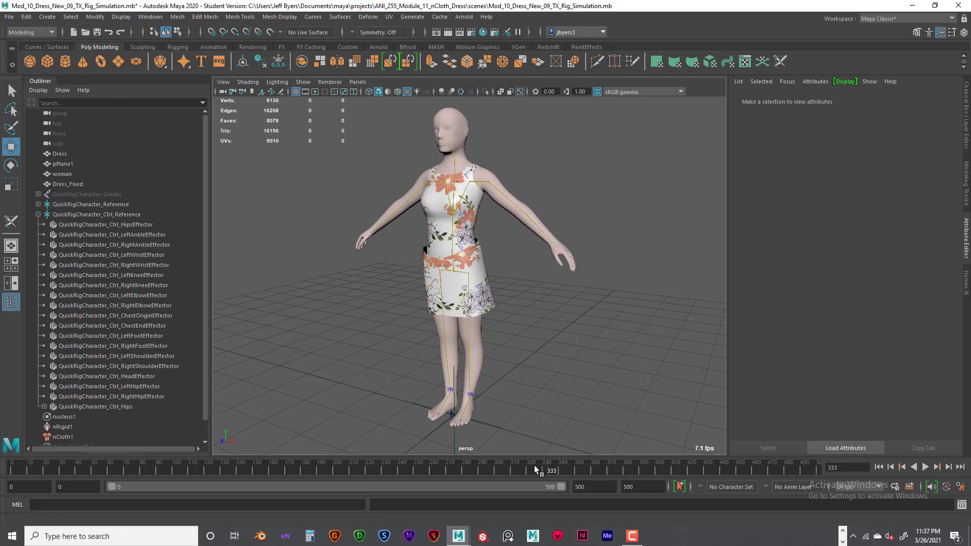
left_click(879, 467)
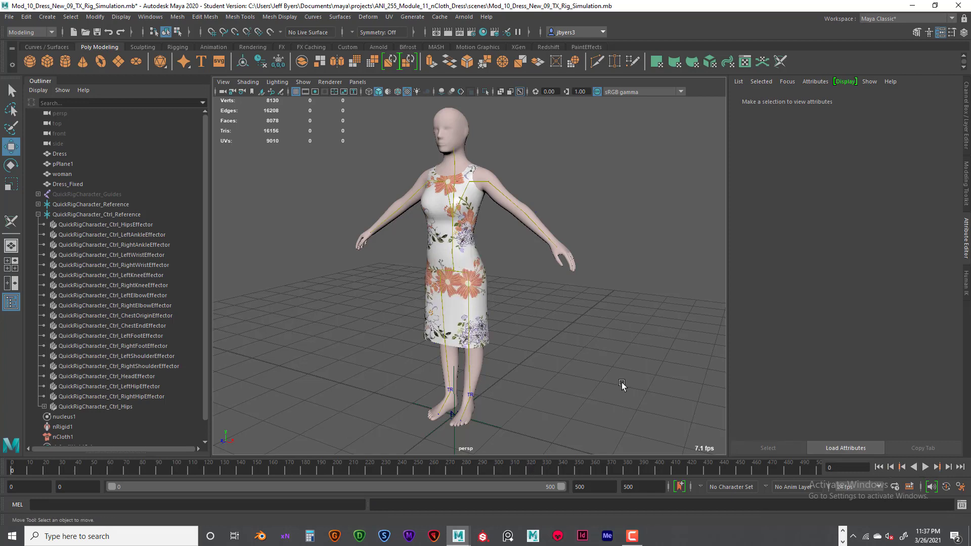
- Set the collision Friction of the Dress_Fixed nCloth to 0
left_click(482, 292)
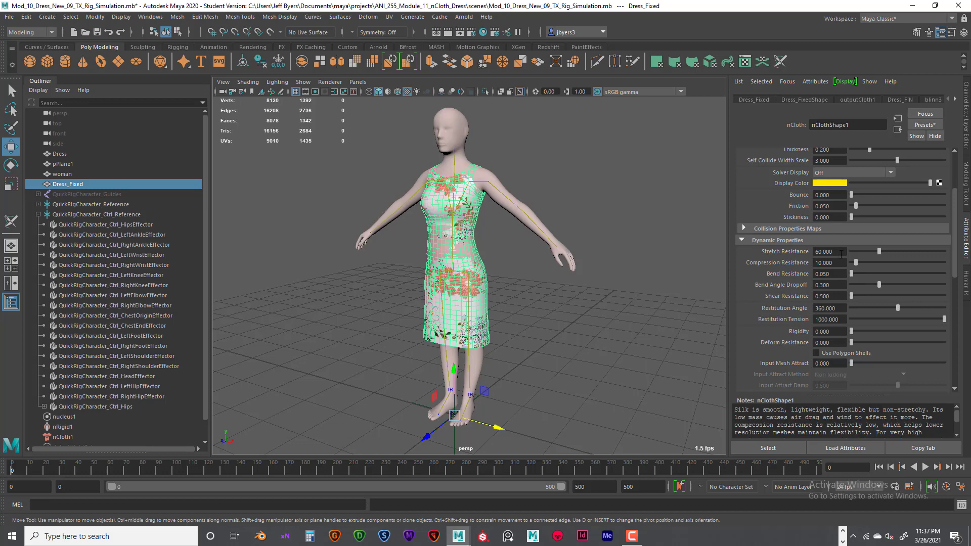
left_click(835, 206)
type("0")
key("Return")
scroll(854, 217, "down", 1)
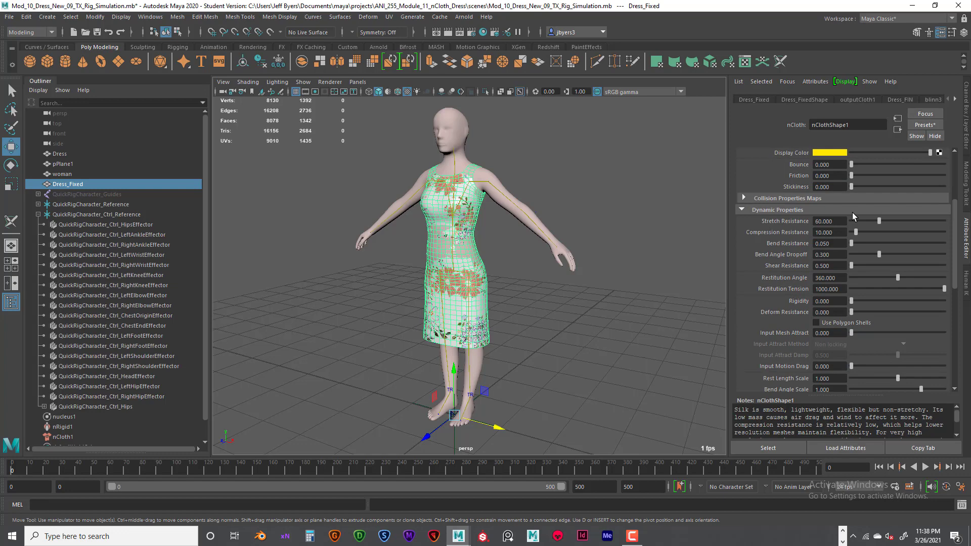
scroll(854, 217, "up", 4)
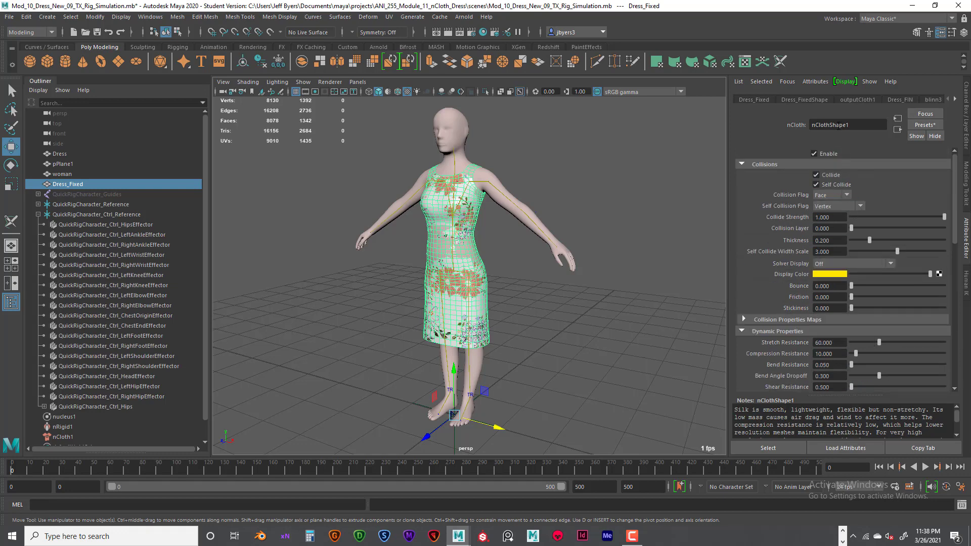
- Set the collision Friction of the woman's nRigid collider to 0
left_click(490, 174)
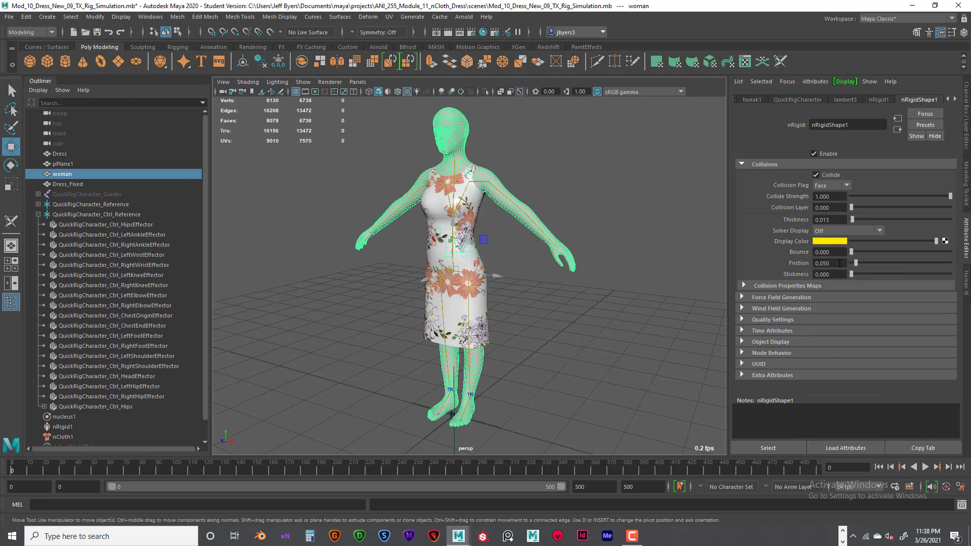
left_click_drag(835, 263, 812, 264)
type("0")
key("Return")
- Set the dress nCloth's Stretch Resistance to 40
left_click(485, 298)
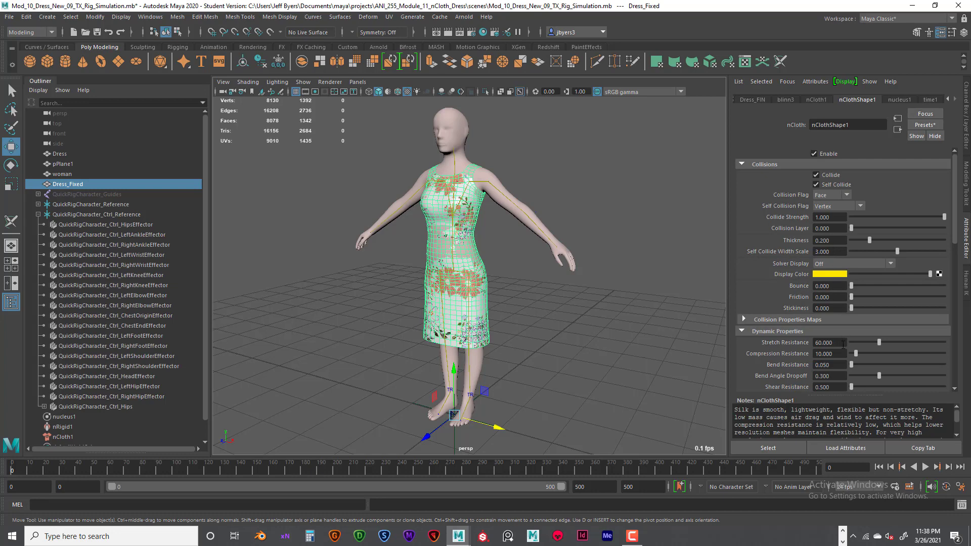
double_click(838, 344)
type("40")
key("Return")
- Play the simulation to check the dress with the lower stretch resistance, deselect it, and return to frame 0
left_click(926, 468)
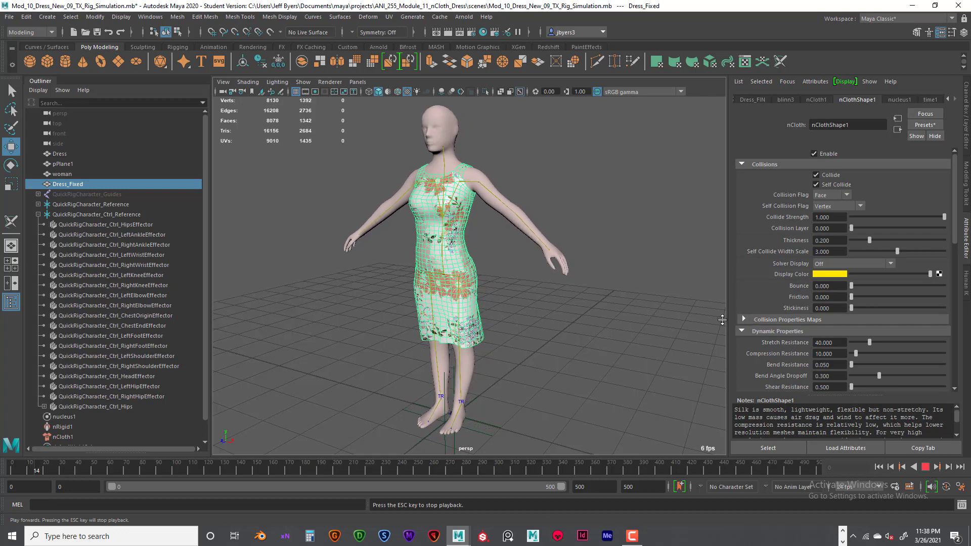
left_click(544, 210)
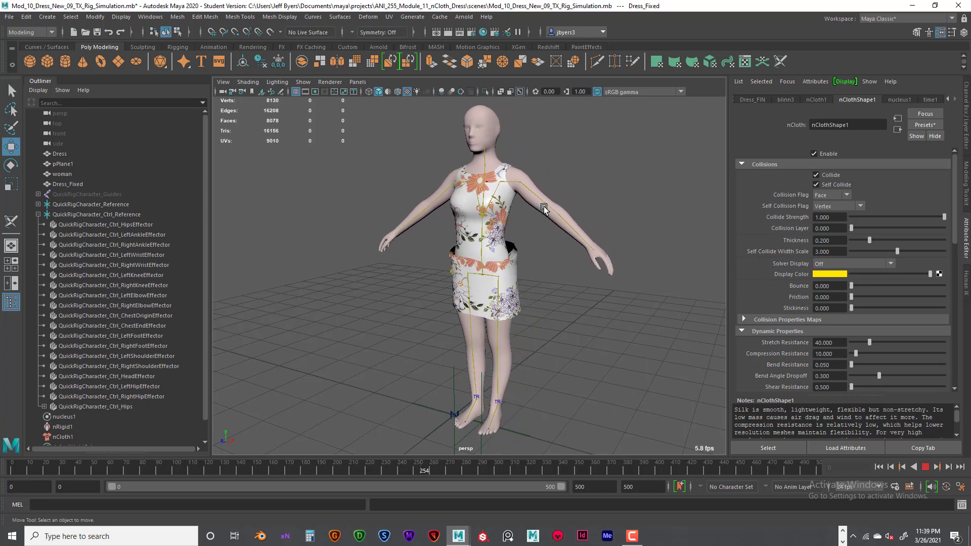
left_click(925, 466)
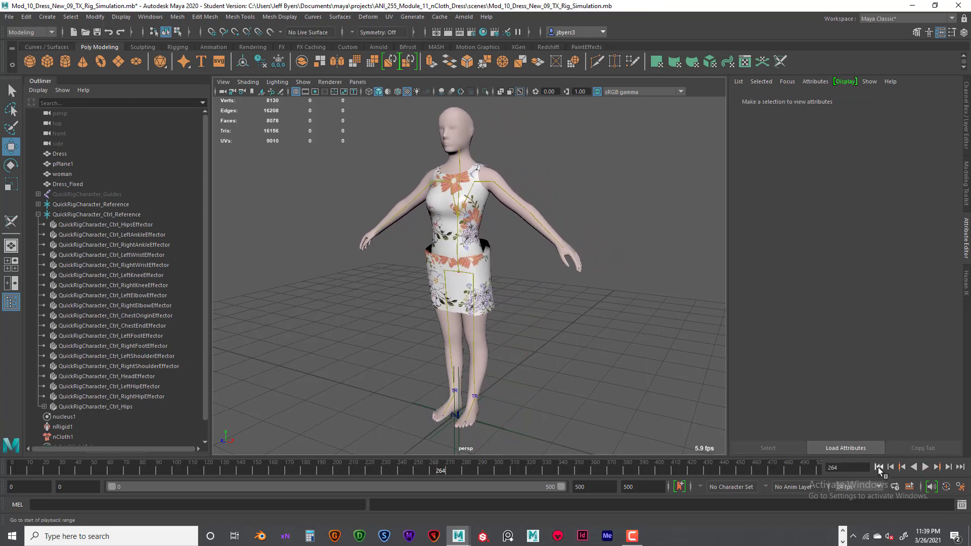
left_click(878, 467)
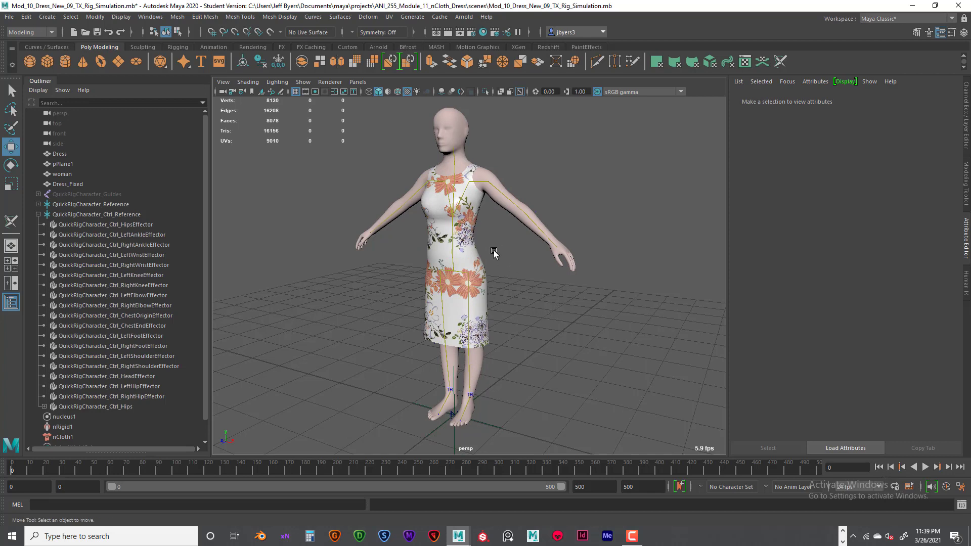
- Set the dress nCloth's Stretch Resistance to 80 and play the simulation past frame 300 to check the cloth
left_click(471, 249)
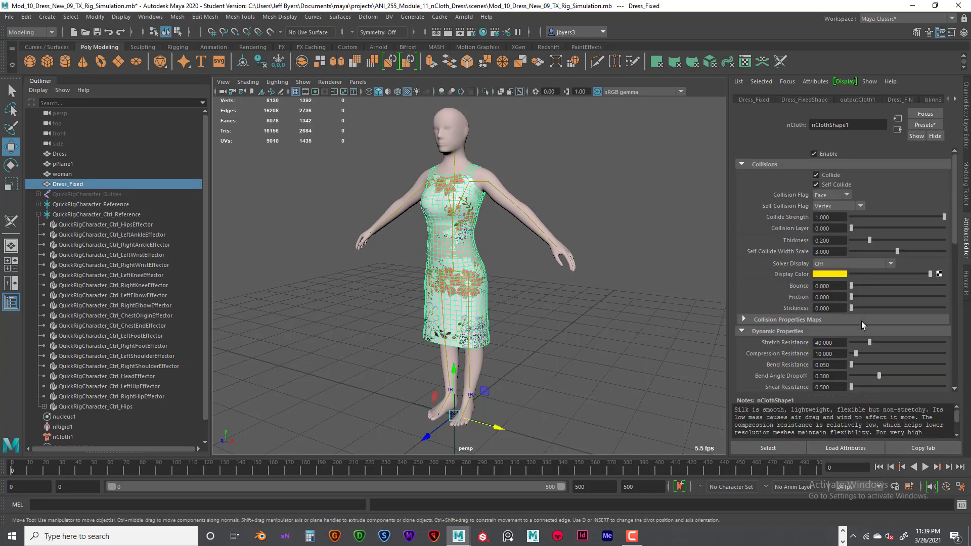
left_click_drag(841, 343, 831, 343)
type("80")
key("Return")
left_click(925, 467)
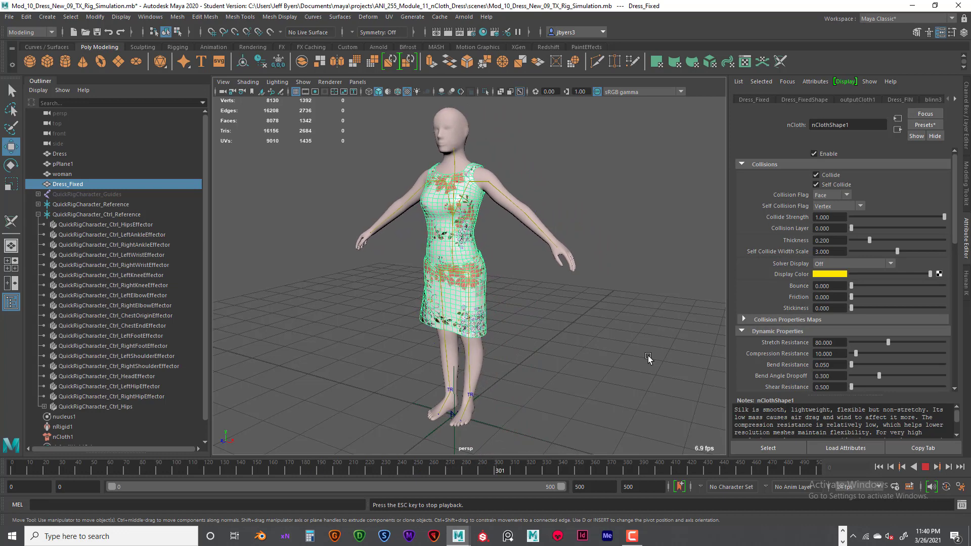
left_click(926, 467)
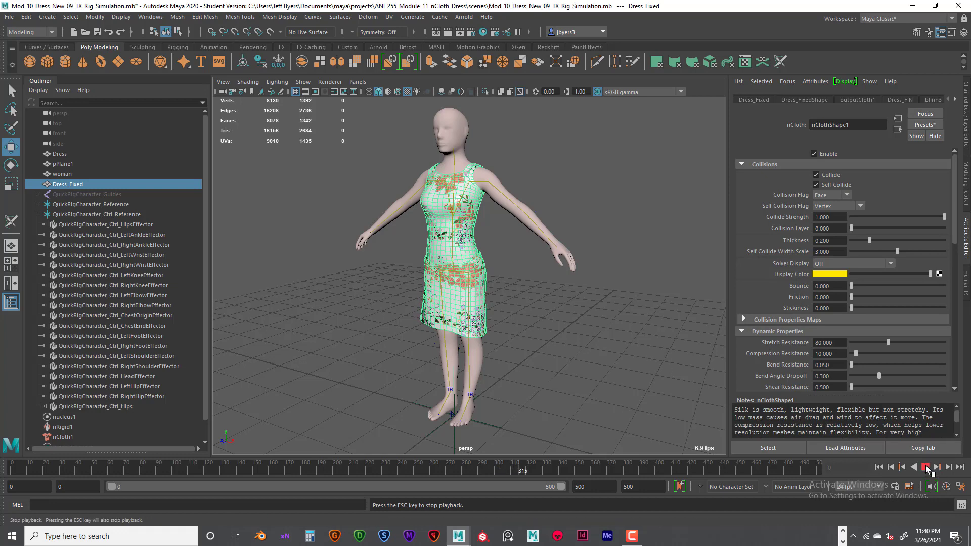
- Set the dress nCloth's Compression Resistance to 20 and play the simulation from frame 0 to past frame 300
left_click(879, 467)
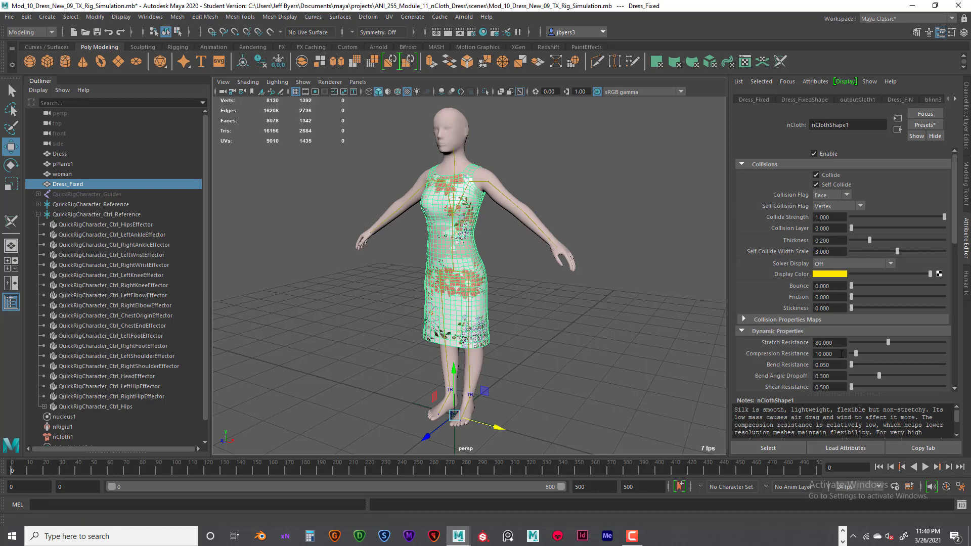
left_click(822, 354)
type("20")
key("Return")
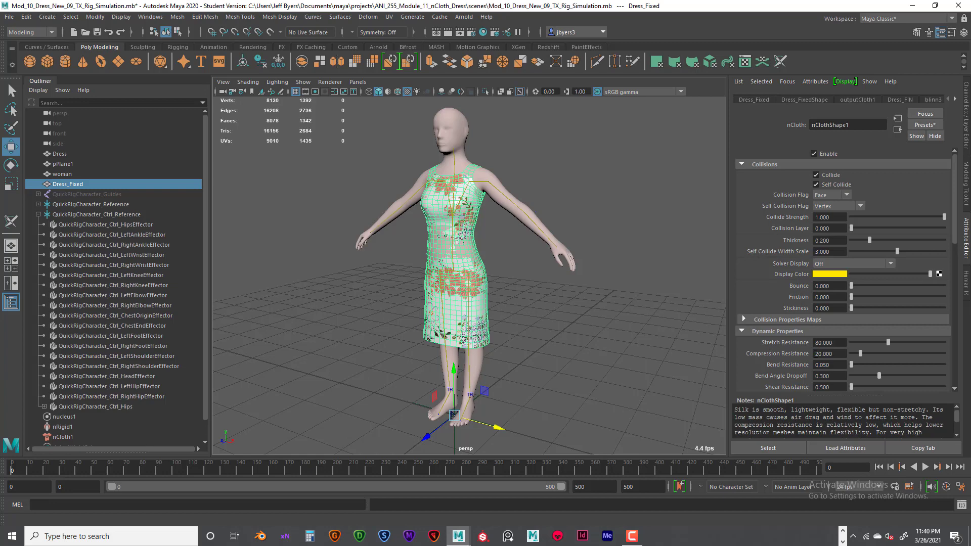
left_click(925, 467)
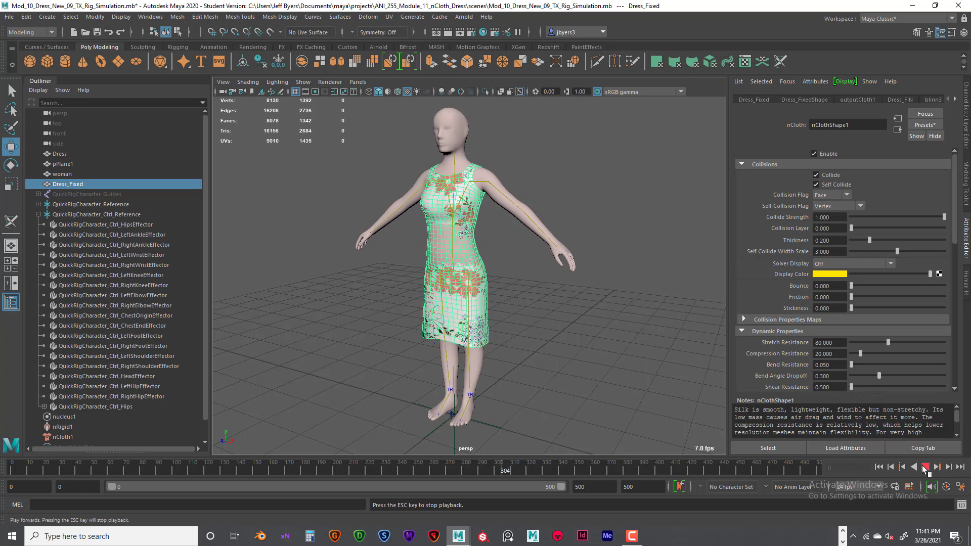
left_click(925, 467)
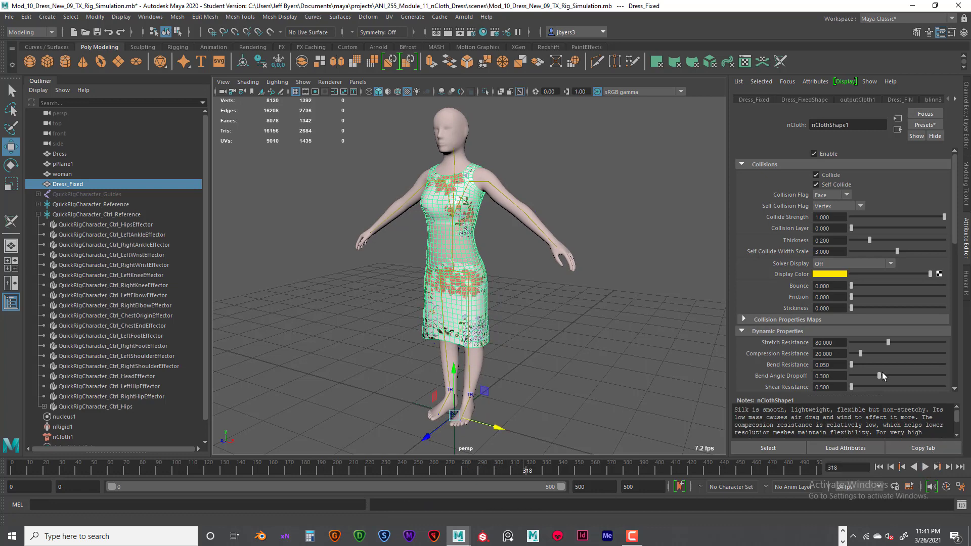
- Set the dress nCloth's Compression Resistance to 15
left_click(834, 353)
key("Return")
- Inspect the simulated dress up close around the bust, waist and hips, and from a distance
scroll(641, 363, "up", 8)
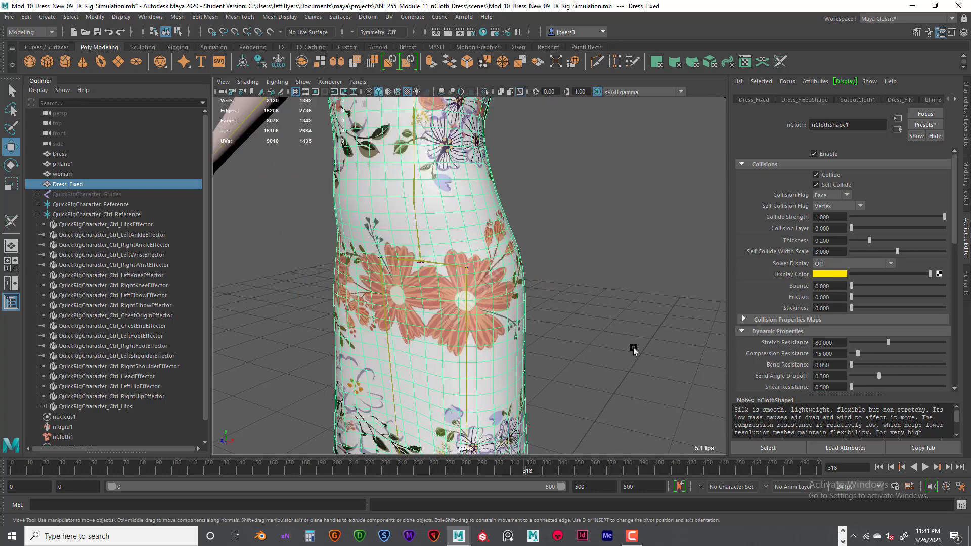
left_click_drag(633, 348, 667, 386, "alt")
scroll(665, 382, "down", 10)
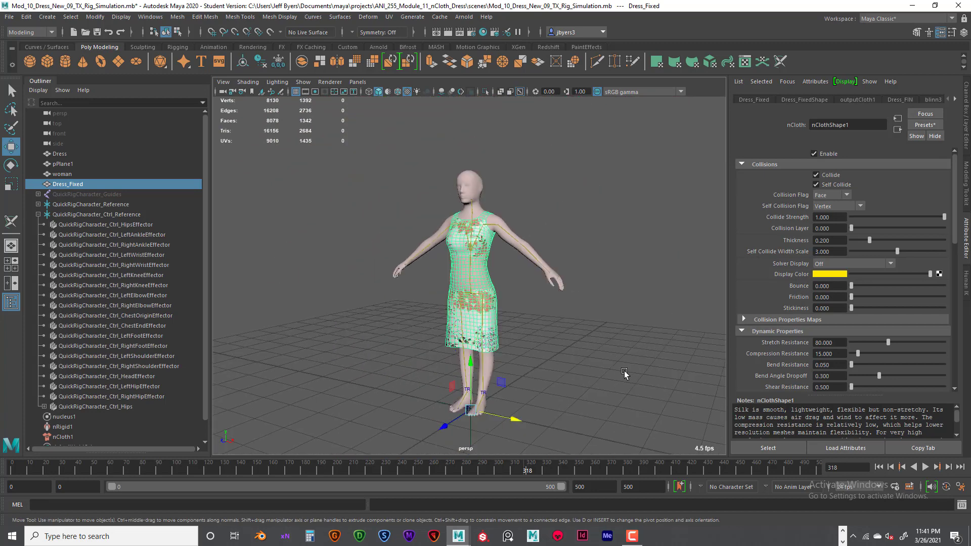
scroll(624, 371, "up", 10)
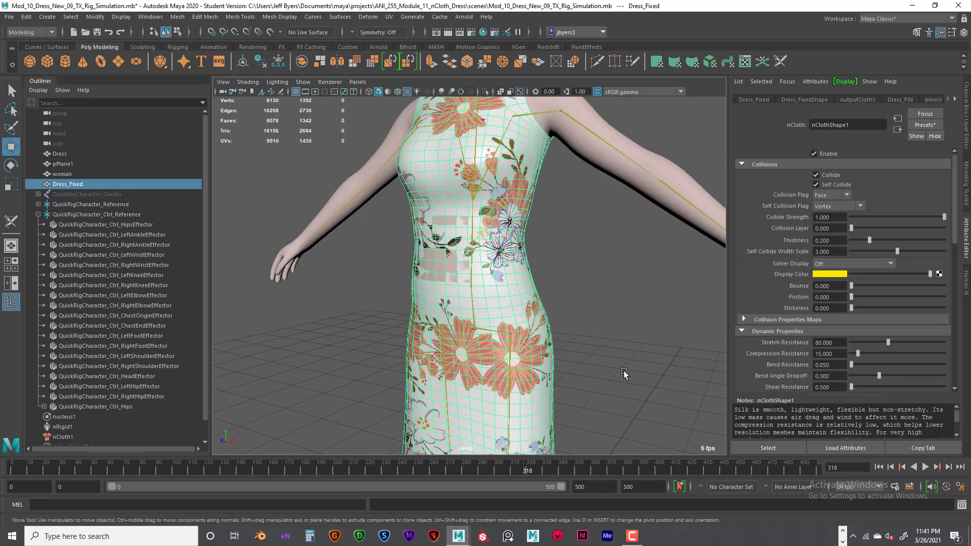
scroll(624, 371, "down", 8)
scroll(563, 319, "up", 10)
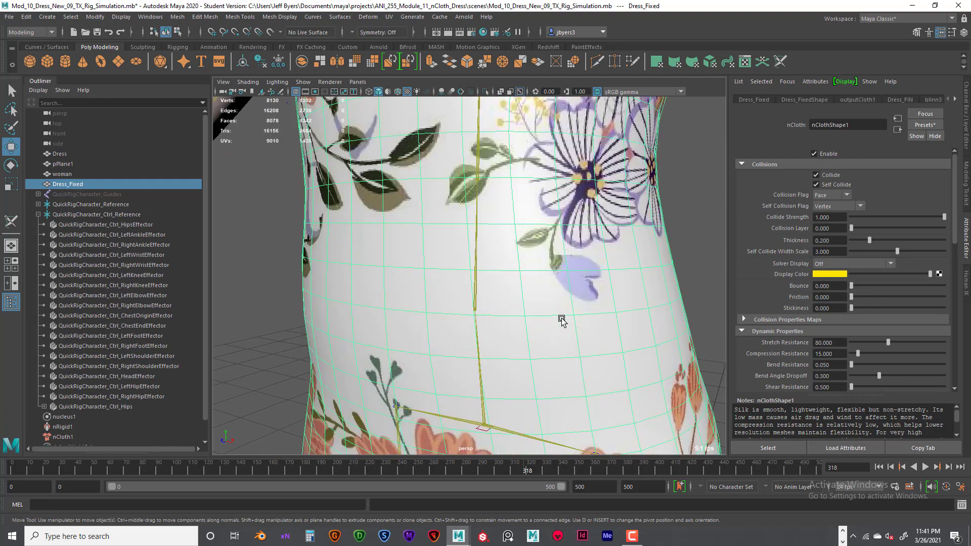
scroll(562, 320, "down", 10)
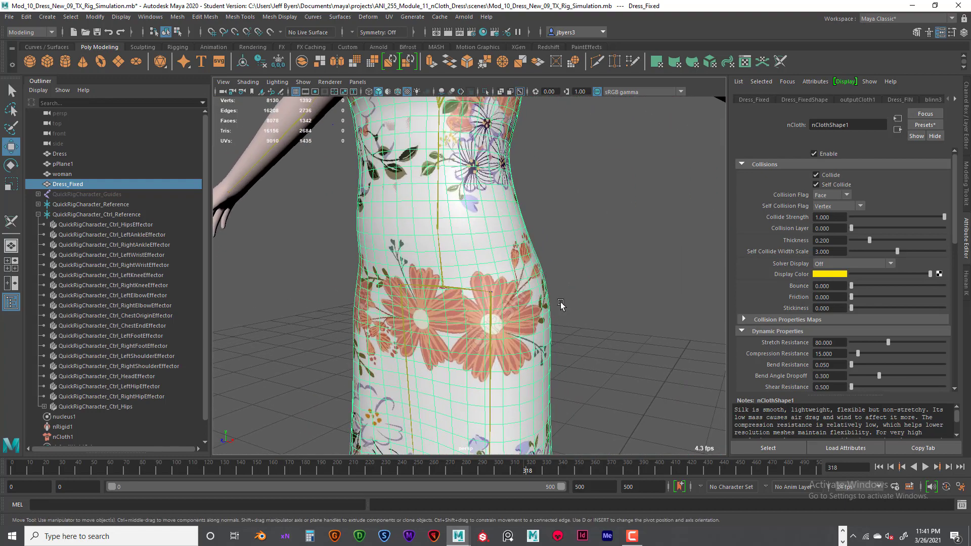
scroll(555, 318, "down", 2)
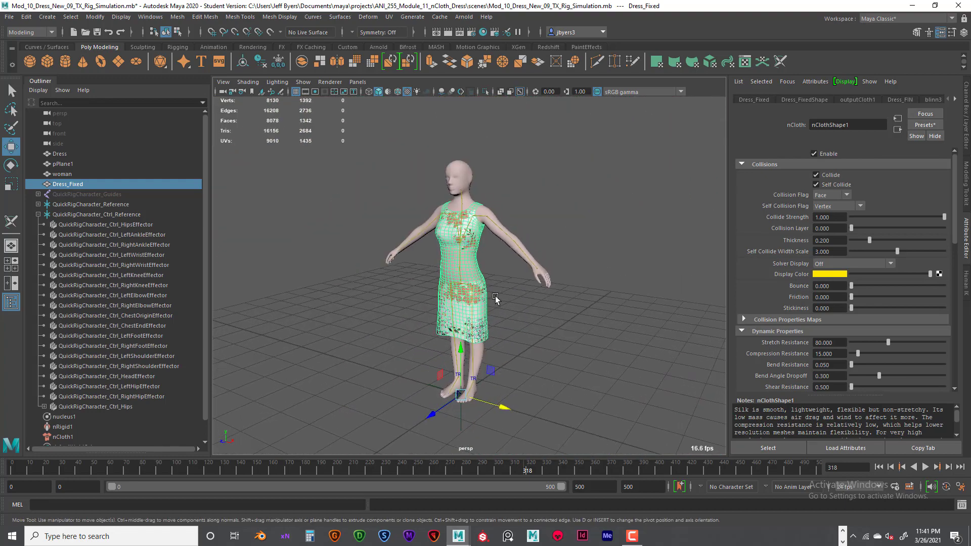
left_click_drag(496, 299, 509, 302, "alt")
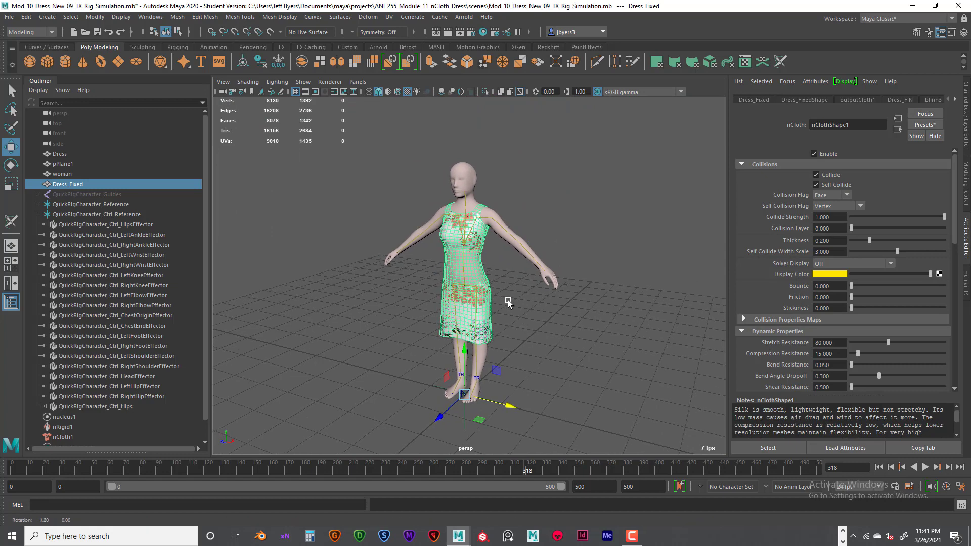
middle_click_drag(536, 327, 535, 326, "alt")
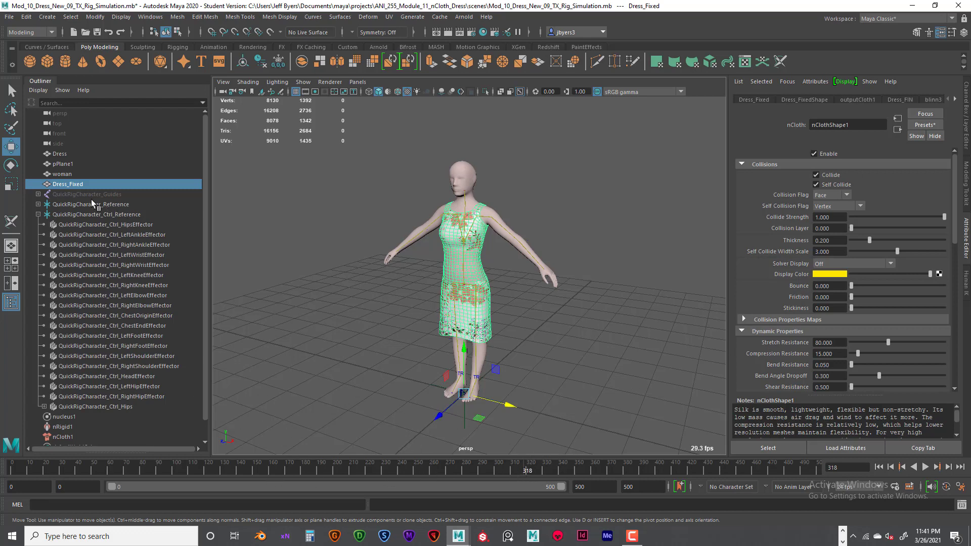
- Check the keyframes of QuickRigCharacter_Ctrl_Reference and shorten the playback range to end at frame 300
left_click(96, 215)
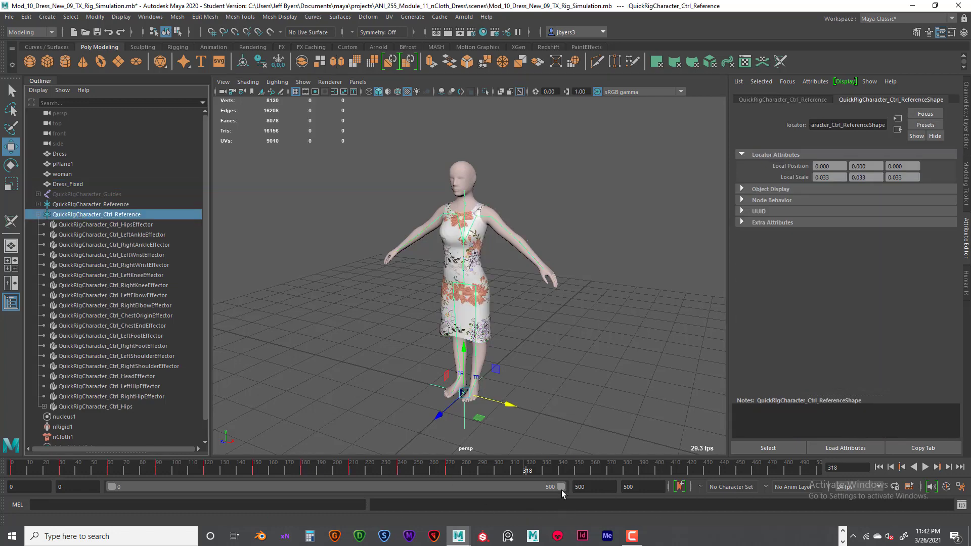
left_click_drag(560, 487, 375, 492)
left_click(574, 266)
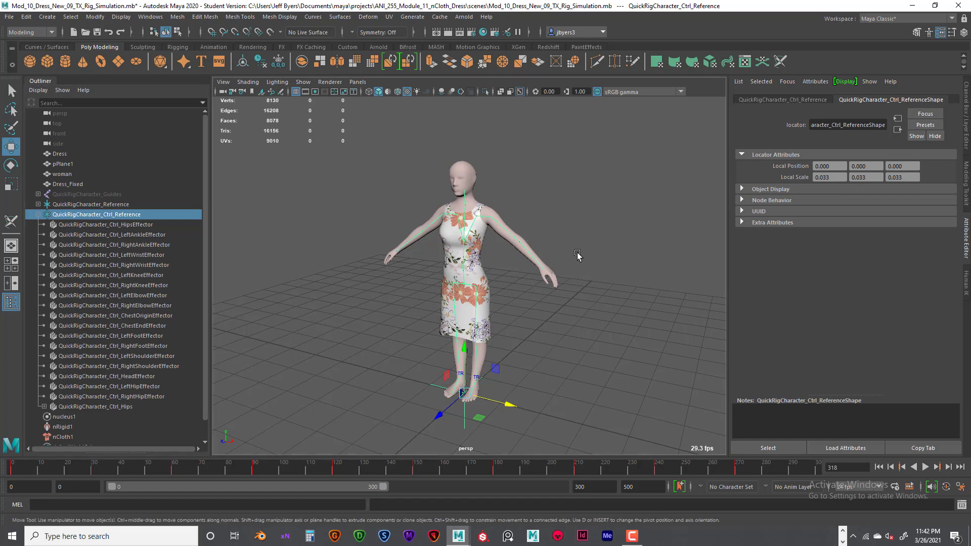
- Show only polygon objects in the perspective view and frame the whole woman at frame 0
left_click(303, 82)
left_click(329, 134)
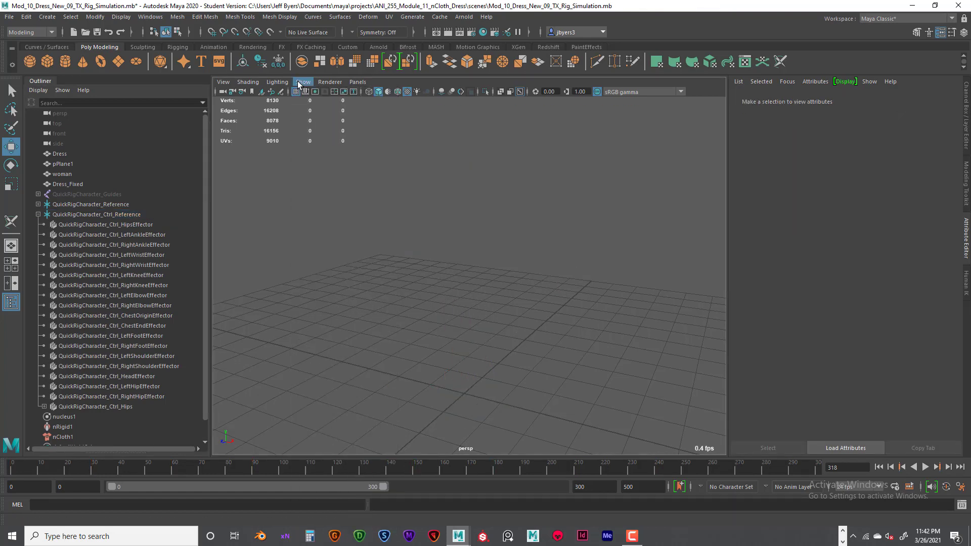
left_click(300, 82)
left_click(314, 187)
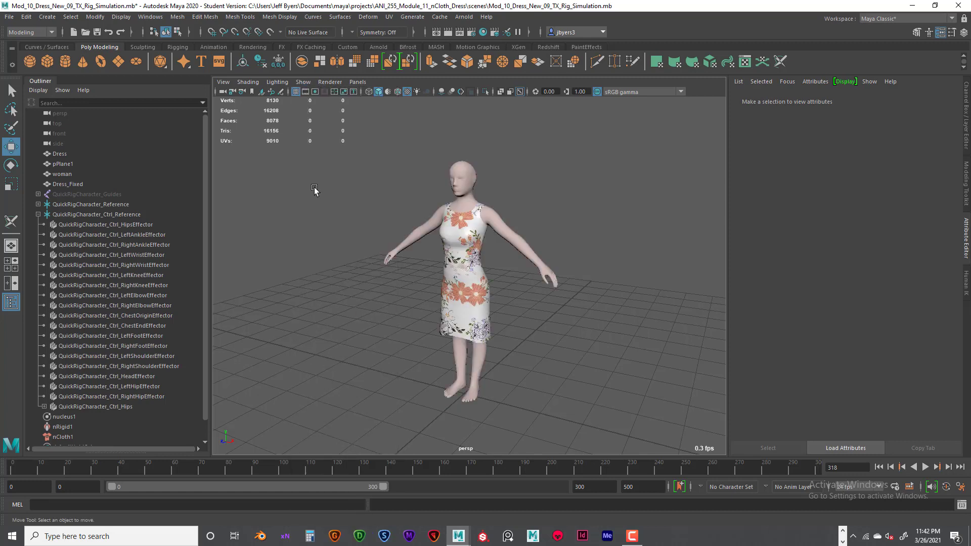
left_click(879, 466)
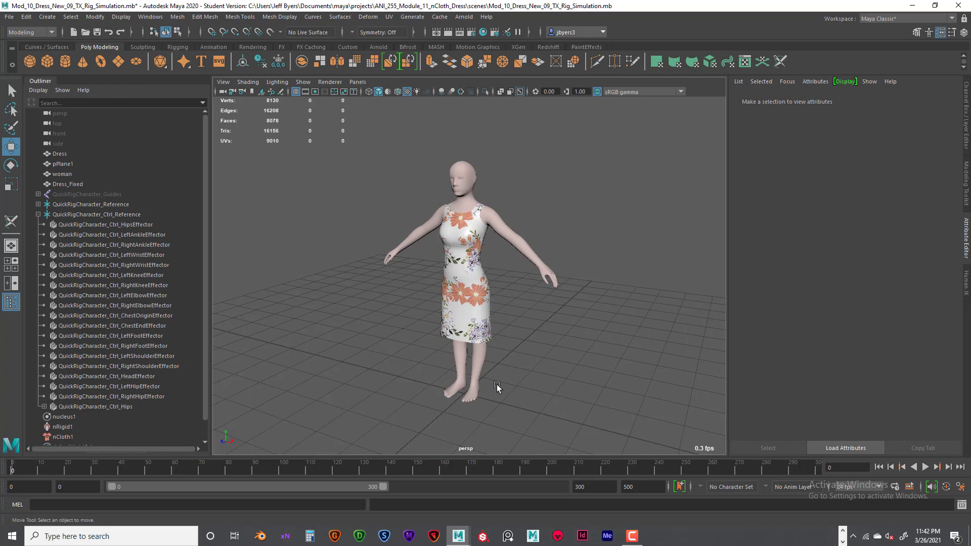
scroll(497, 384, "up", 5)
scroll(517, 374, "up", 2)
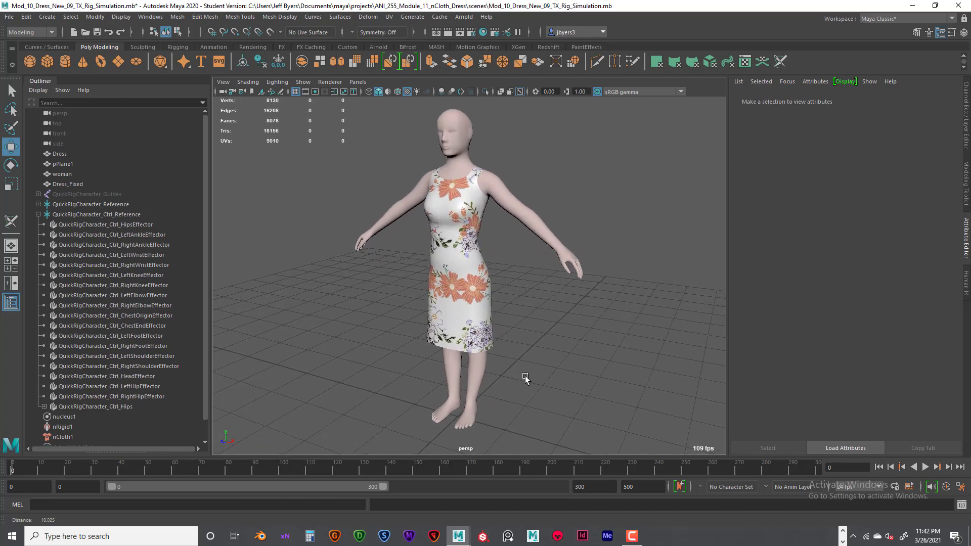
right_click(362, 469)
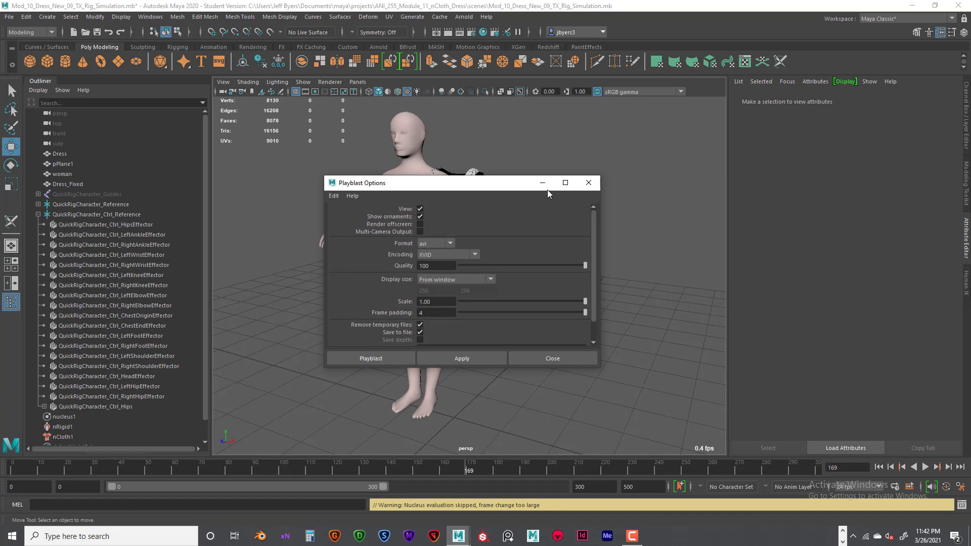
left_click(589, 182)
left_click(879, 467)
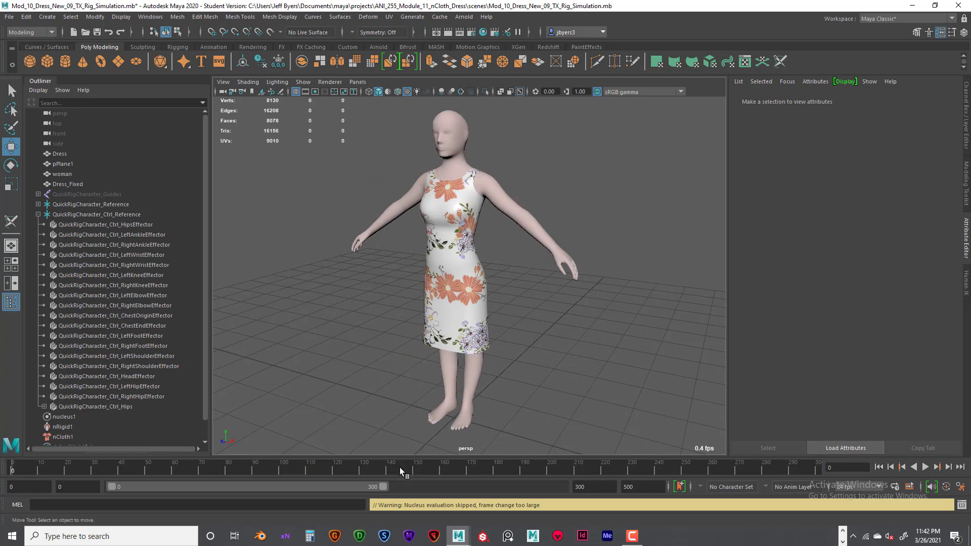
left_click(374, 405)
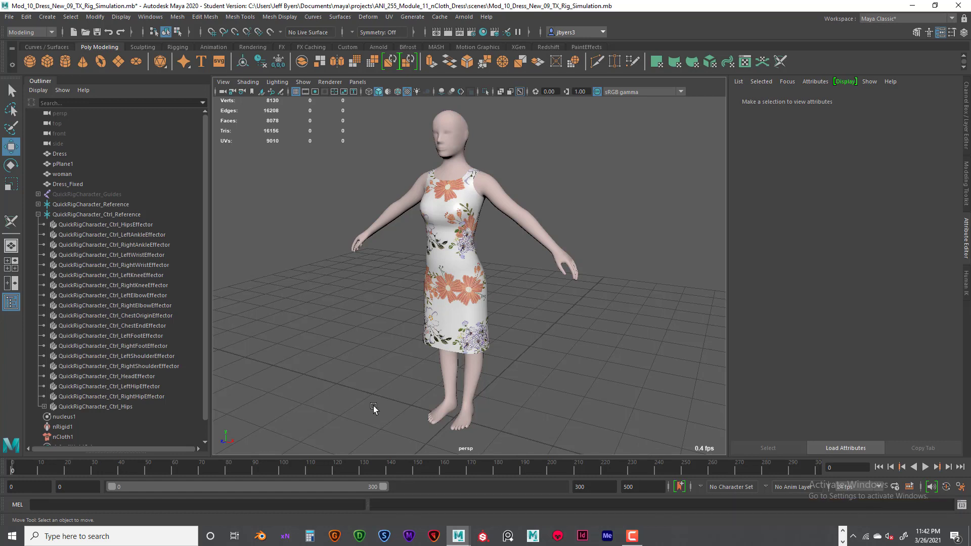
- Bring up the Playblast options from the timeline and set the frame padding to 3
right_click(403, 465)
left_click(505, 460)
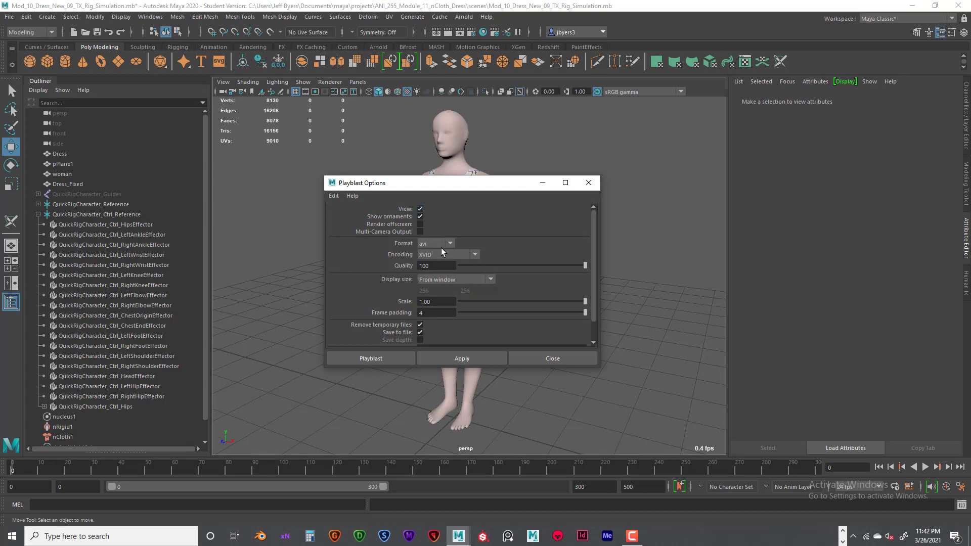
left_click(423, 314)
scroll(441, 323, "down", 2)
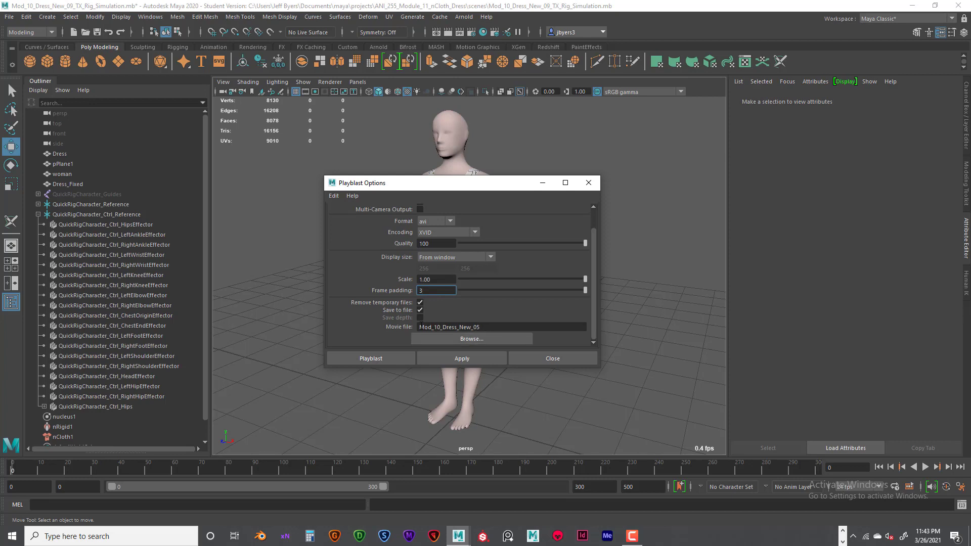
- Name the playblast movie file with the animator's initial and surname followed by "_Mod_10_Dress_Test", and copy that name
left_click(421, 327)
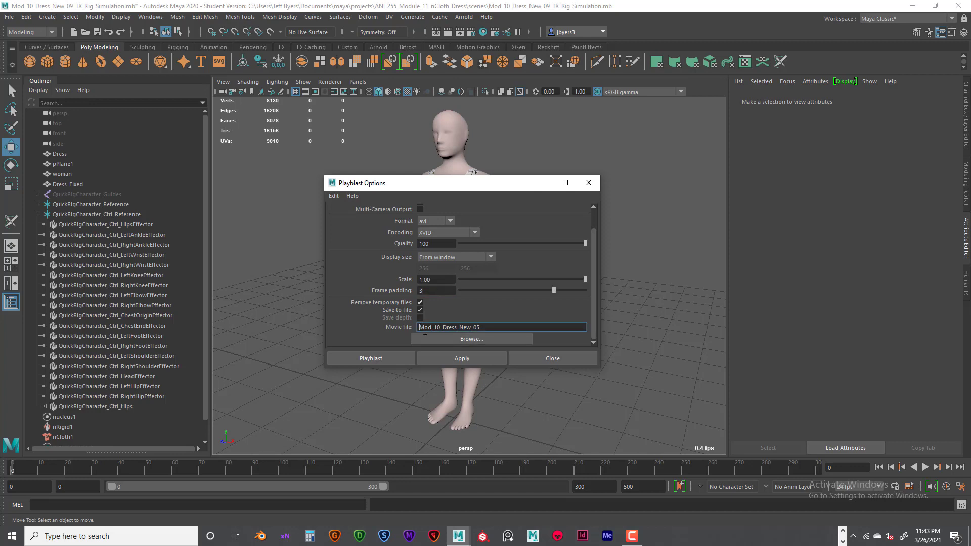
type("J_Byers_")
left_click_drag(494, 326, 483, 327)
type("Test")
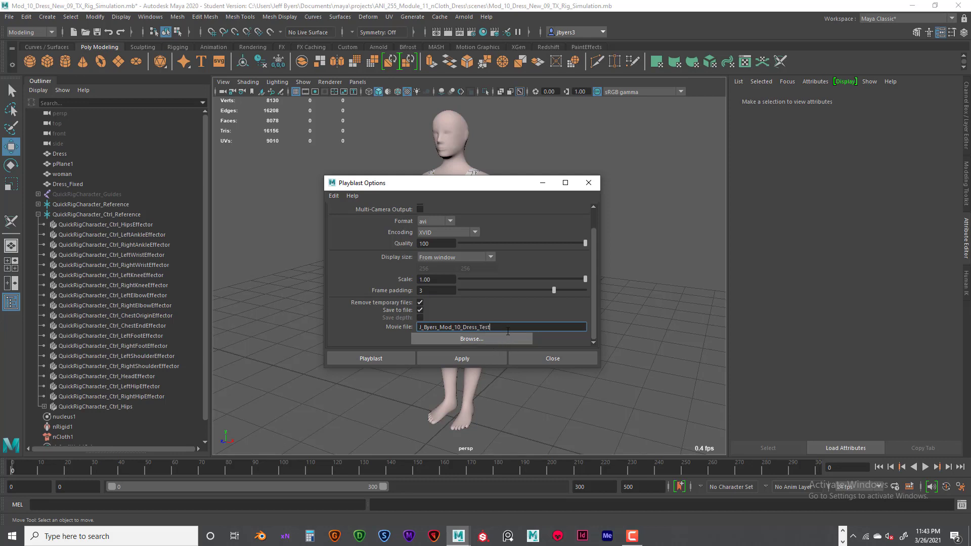
left_click_drag(491, 327, 420, 327)
key("ctrl+c")
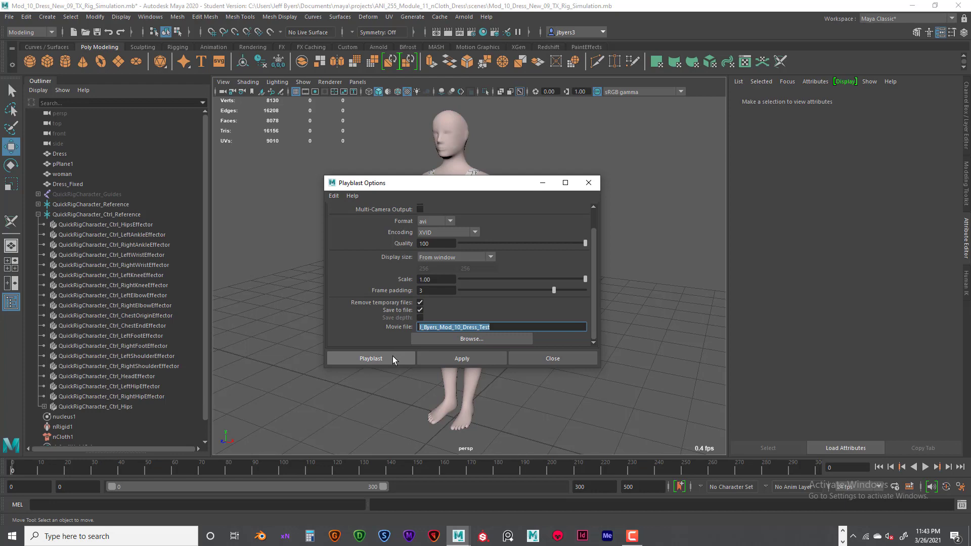
- Set the Desktop as the save location for the playblast movie, reusing the copied file name
left_click(505, 340)
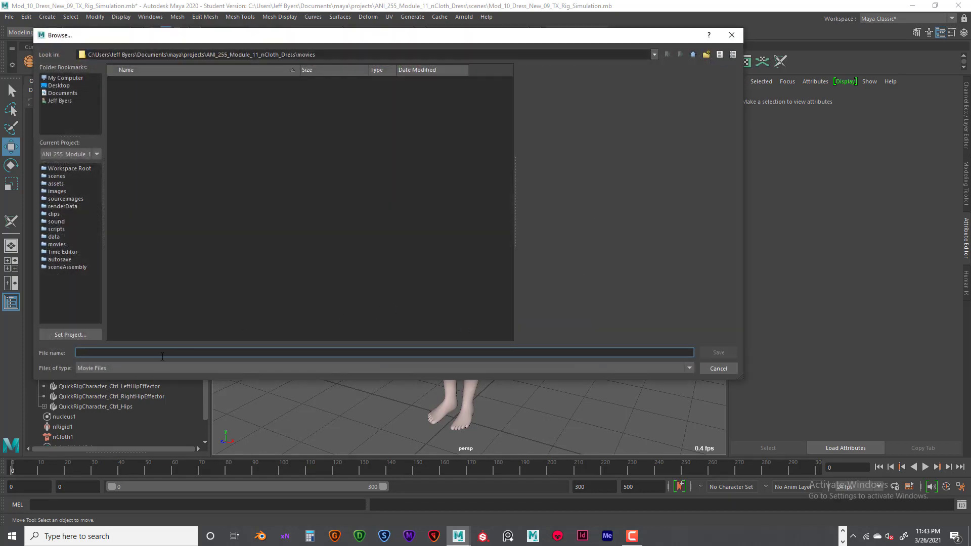
left_click(71, 87)
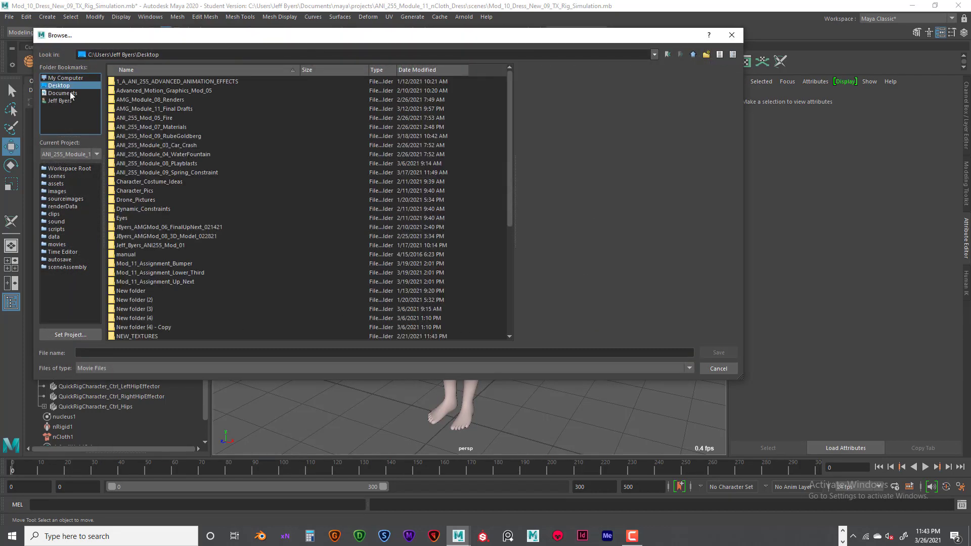
left_click(107, 353)
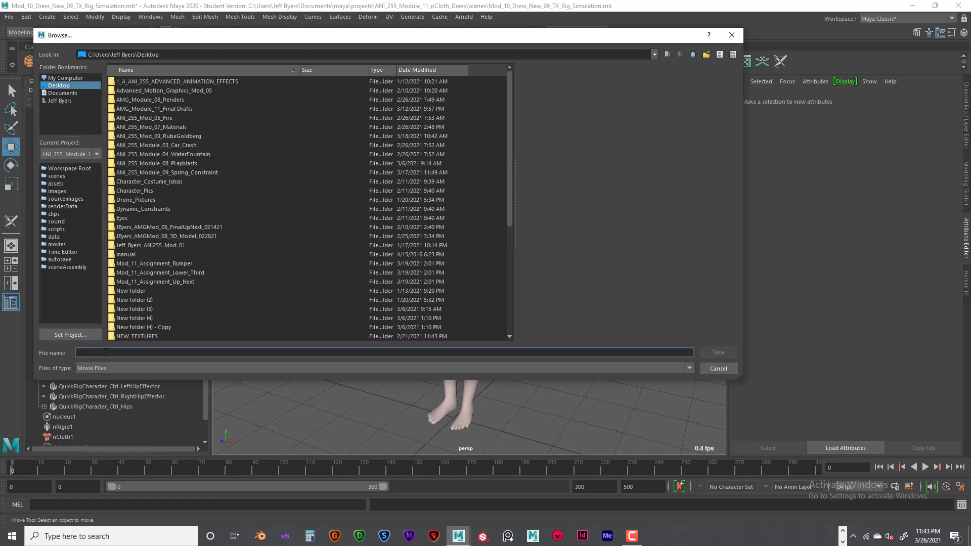
key("ctrl+v")
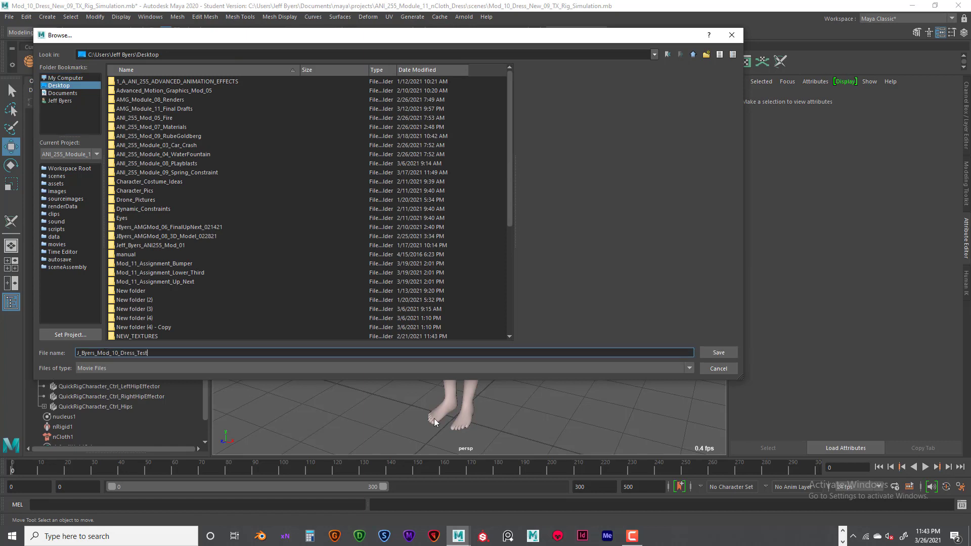
left_click(714, 353)
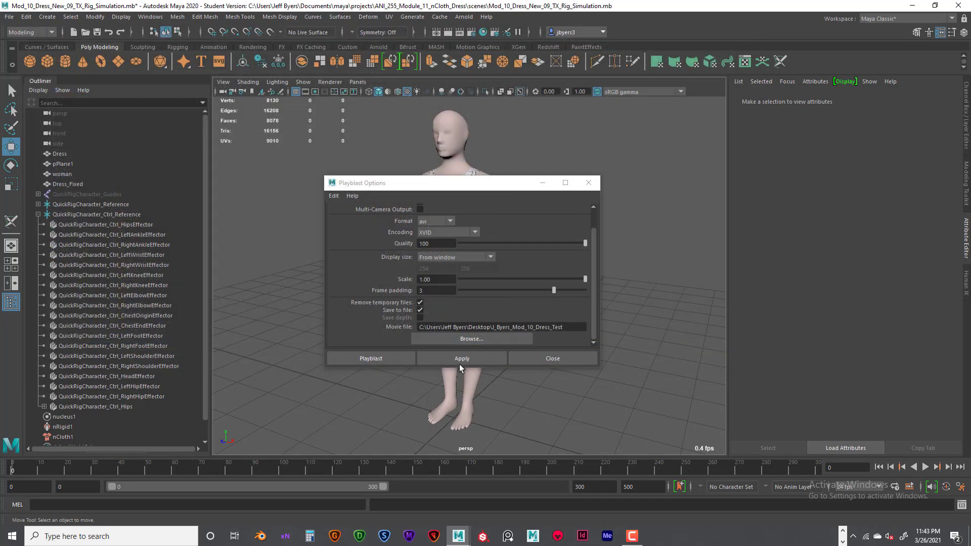
- Create the playblast of the dress simulation, watch the resulting movie, and close the video player
left_click(390, 358)
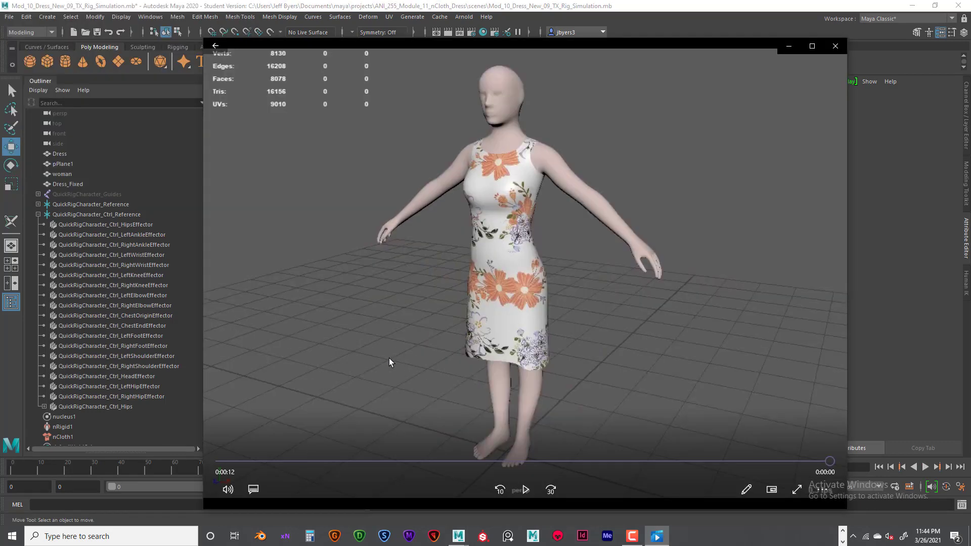
left_click(632, 539)
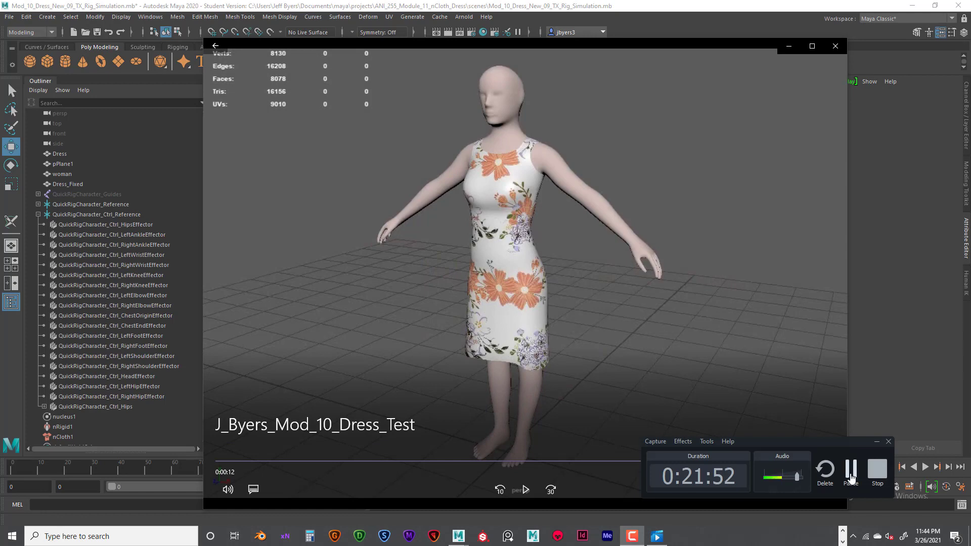
left_click(877, 441)
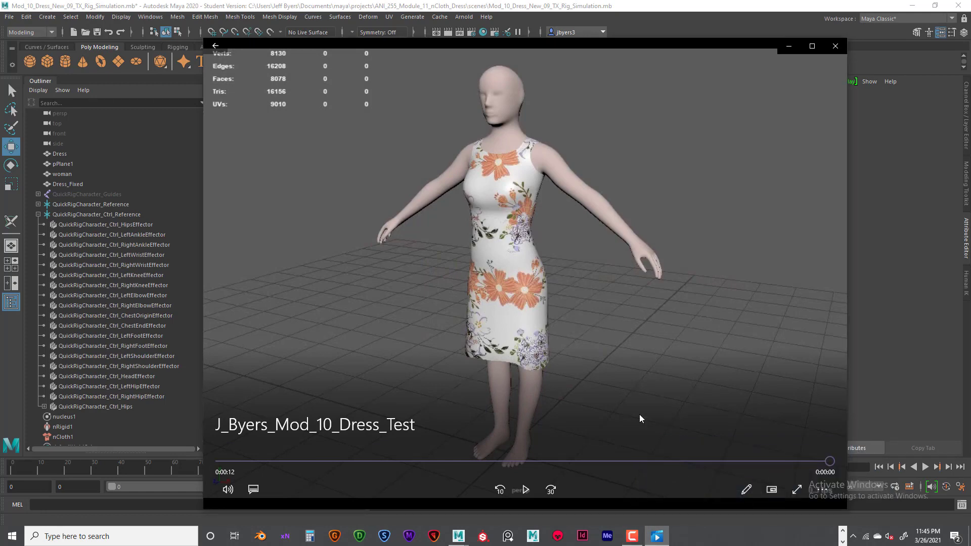
left_click(526, 490)
left_click(836, 46)
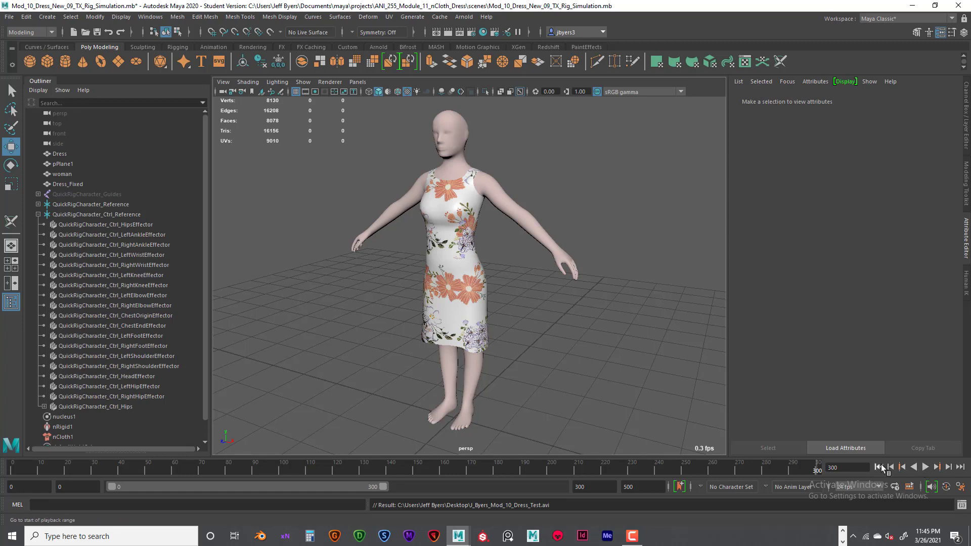
- Delete all of QuickRigCharacter_Ctrl_Reference's animation keys from frame 0 through about frame 272
left_click(878, 467)
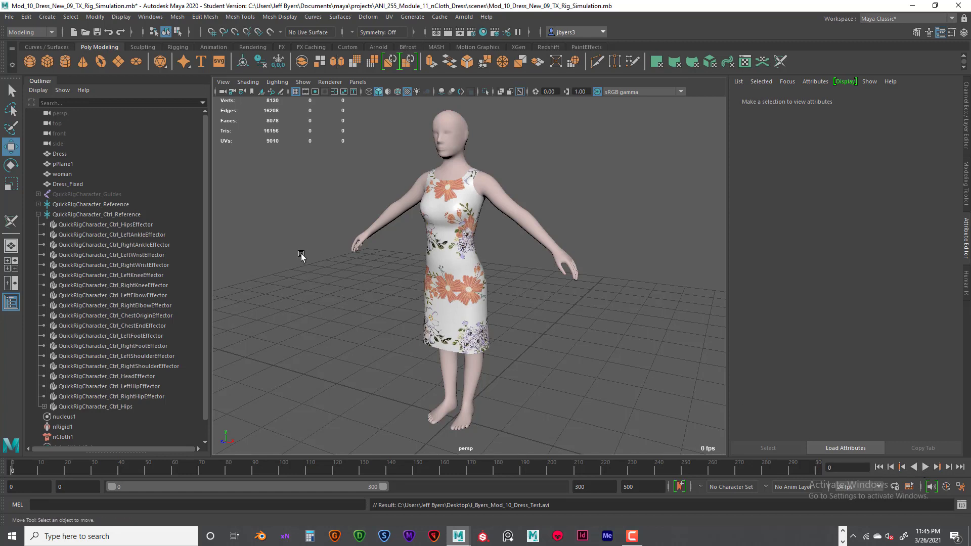
left_click(76, 215)
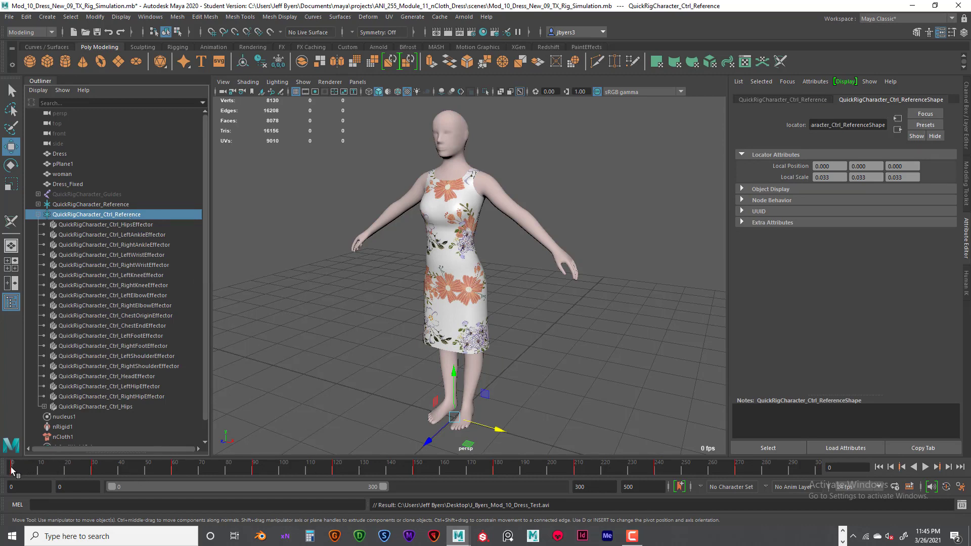
left_click_drag(11, 470, 731, 470)
right_click(730, 466)
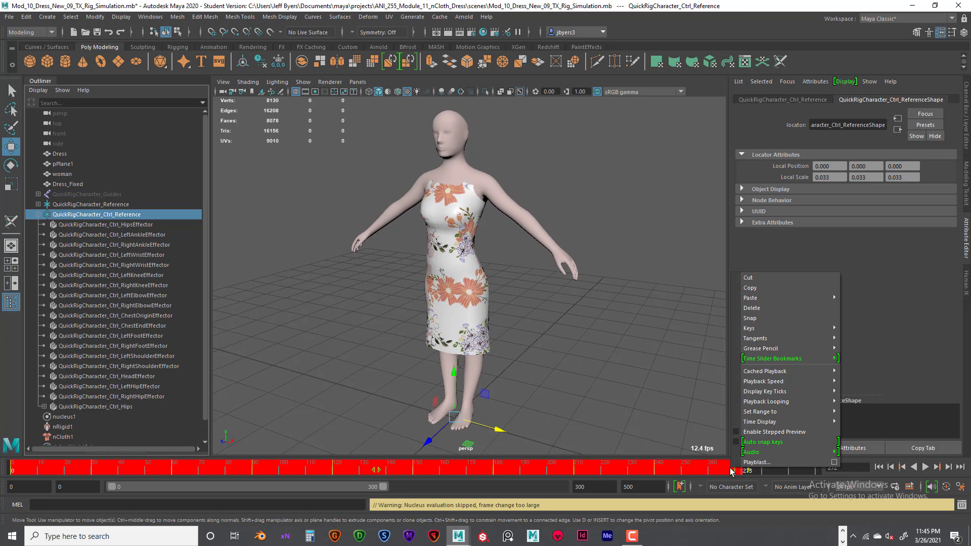
left_click(756, 309)
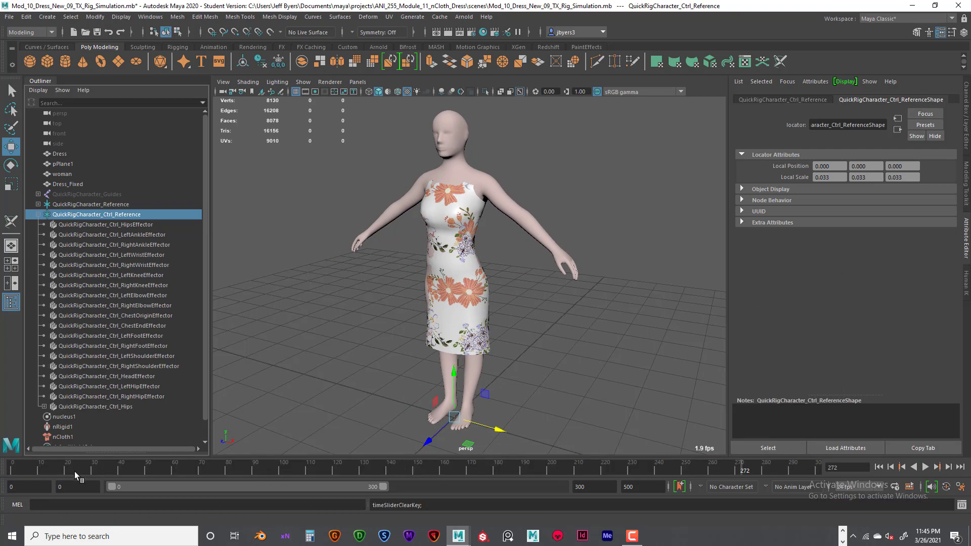
- Play the timeline from frame 0 to check the character without its old animation, and return to frame 0
left_click(17, 470)
key("alt+v")
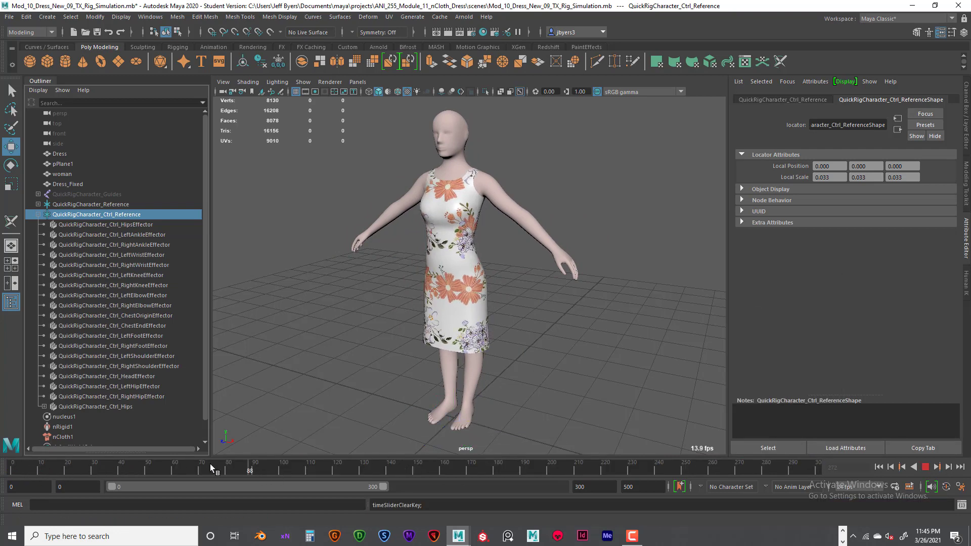
left_click(6, 468)
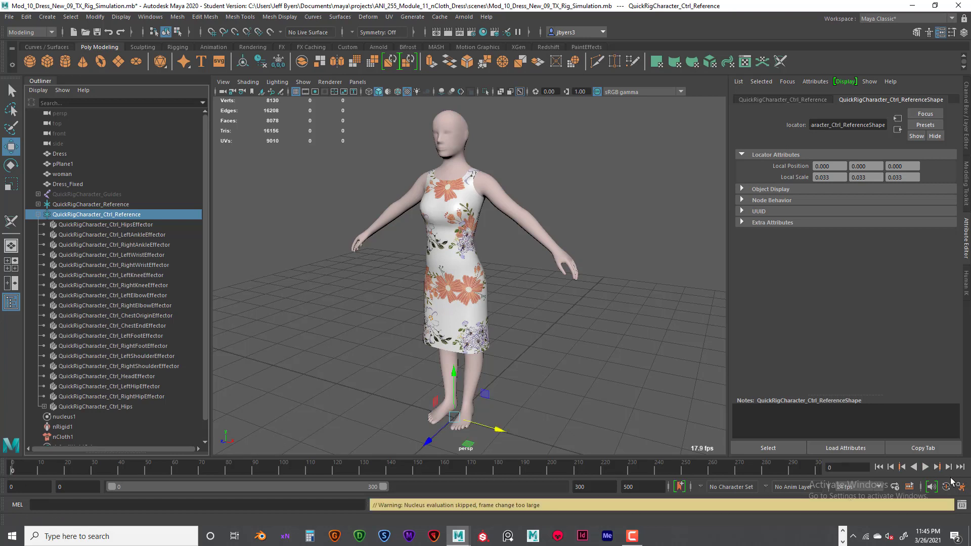
left_click(926, 467)
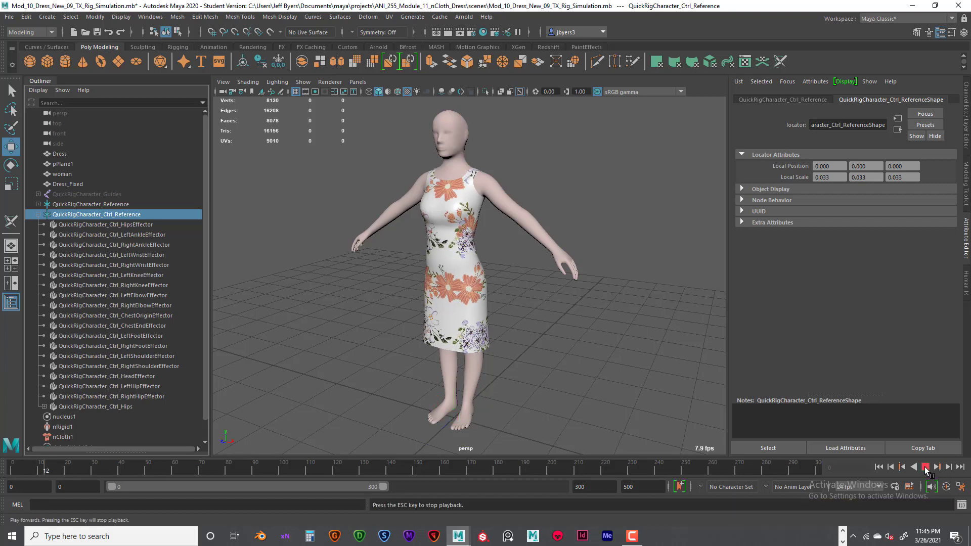
key("Escape")
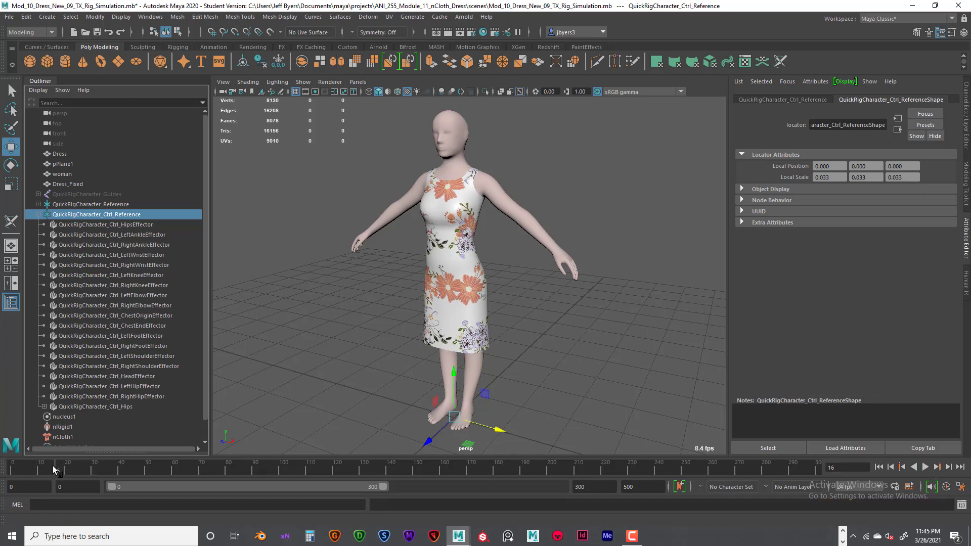
left_click_drag(52, 466, 5, 467)
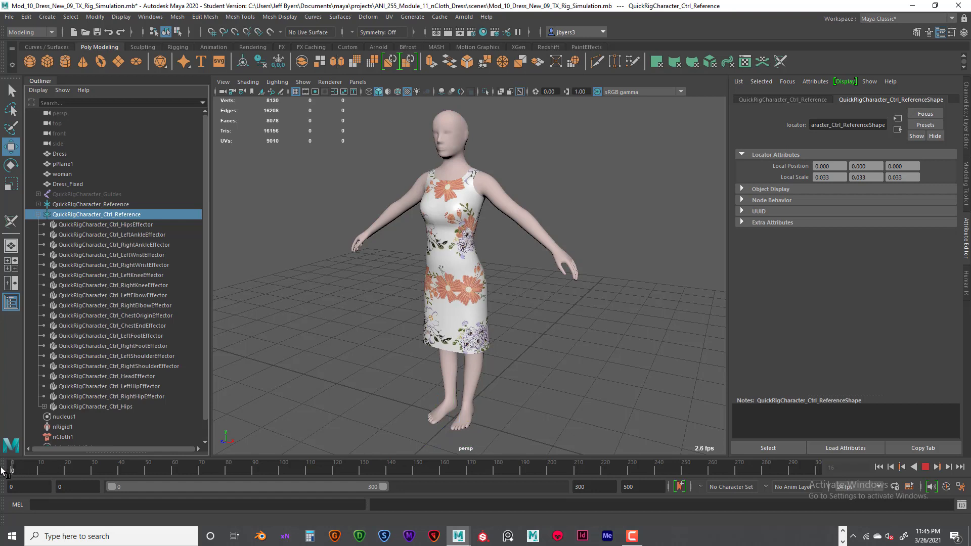
- Test lifting the right ankle effector, undo the move, and key its rest pose at frame 0
left_click(130, 245)
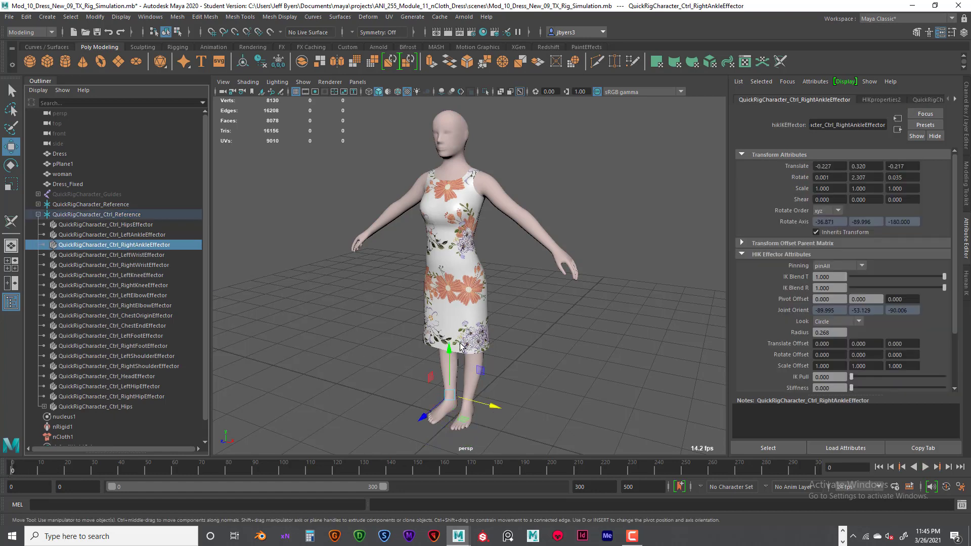
left_click_drag(449, 348, 447, 339)
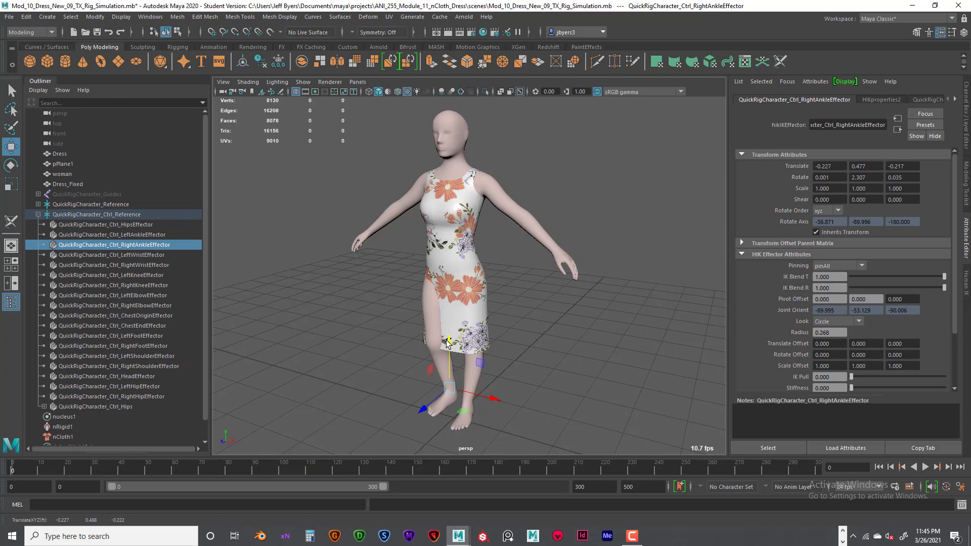
key("ctrl+z")
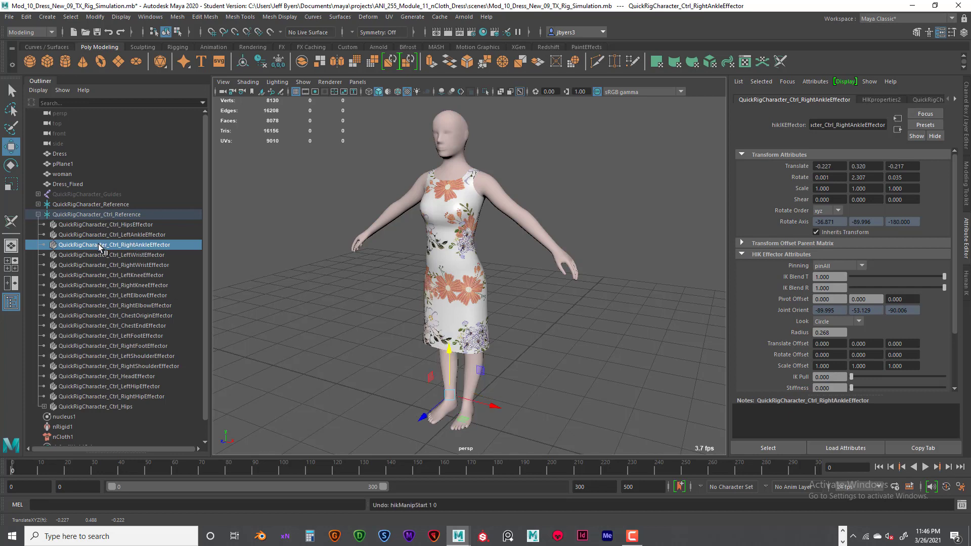
key("s")
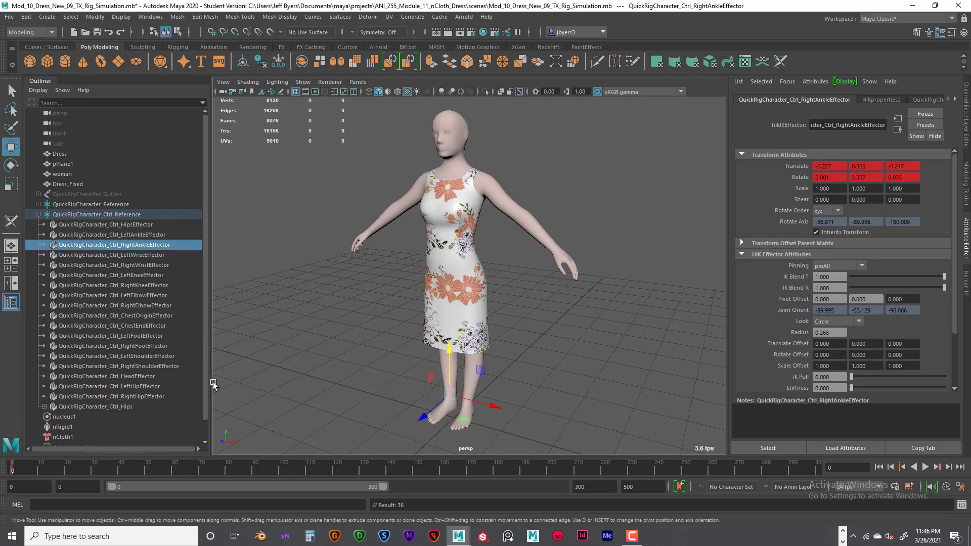
- At frame 30, raise the right ankle effector to a Translate Y of about 0.81 and key it
left_click(92, 470)
left_click_drag(449, 353, 450, 328)
key("s")
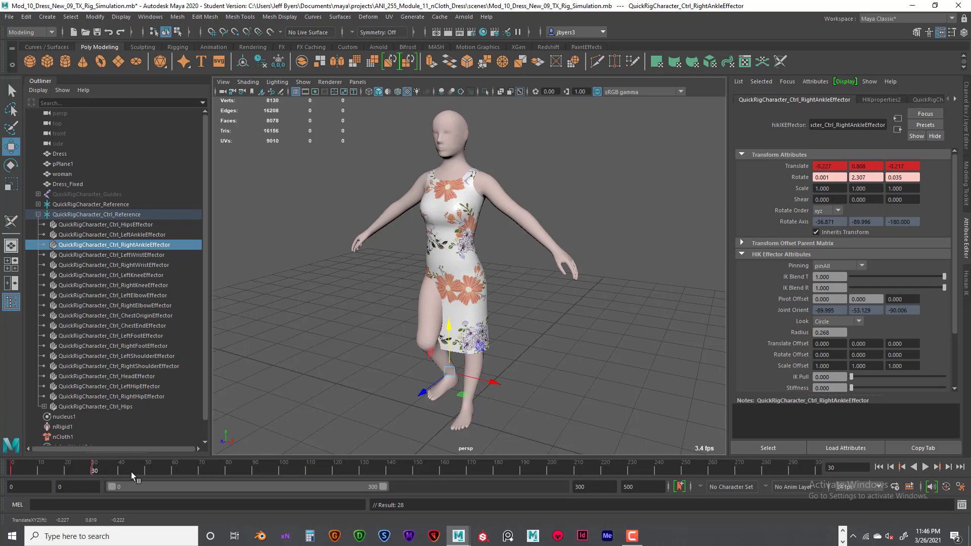
- Return the right foot to its rest pose at frame 60 by copying the ankle effector's frame 0 key there
left_click(173, 472)
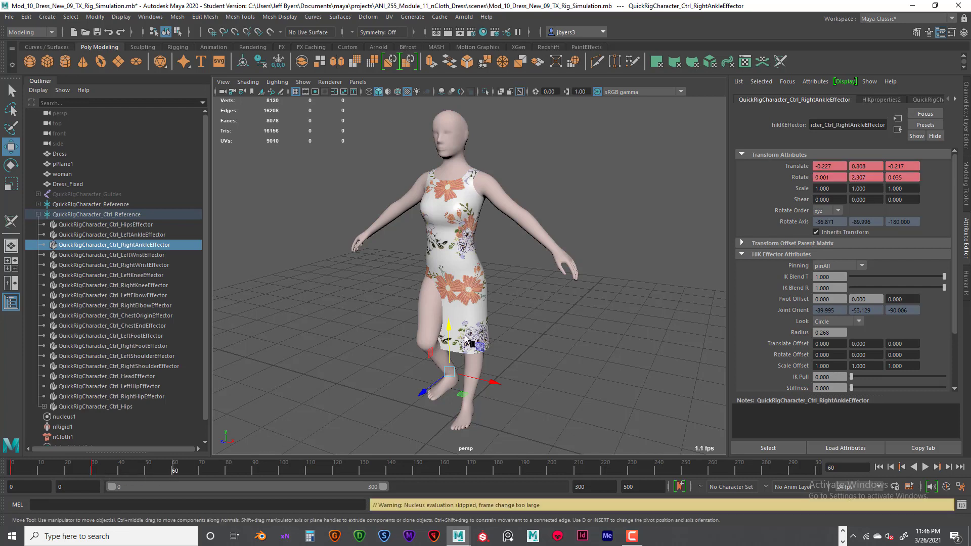
left_click_drag(450, 328, 447, 351)
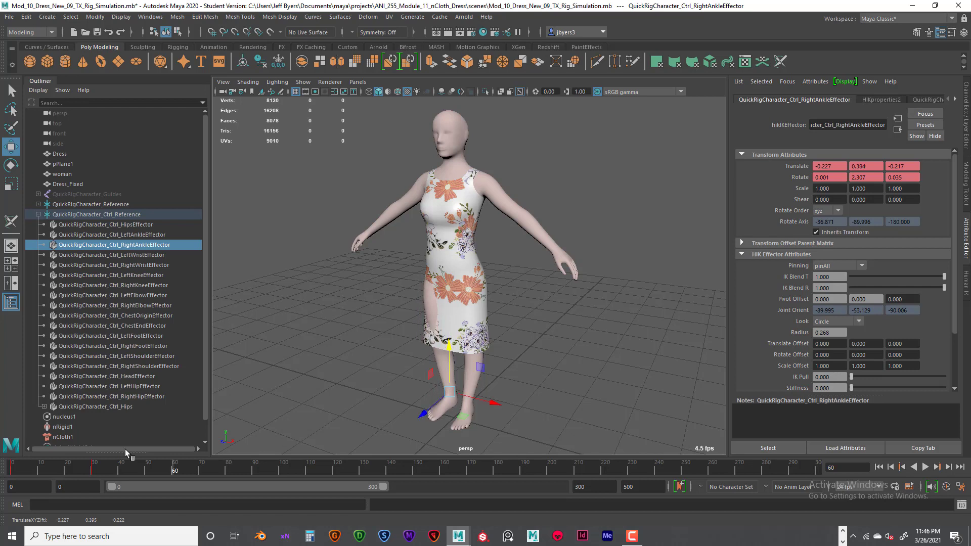
left_click(12, 471)
right_click(13, 471)
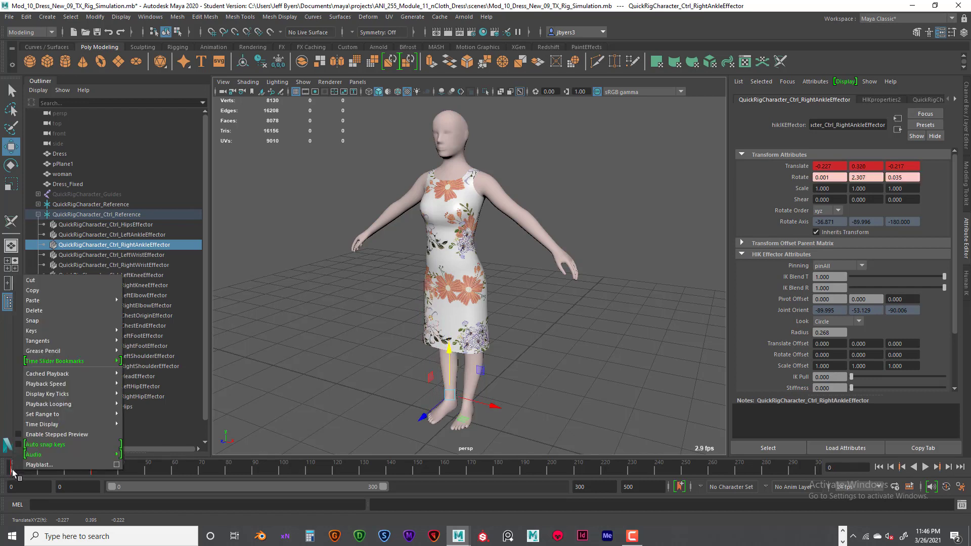
left_click(32, 291)
left_click(172, 470)
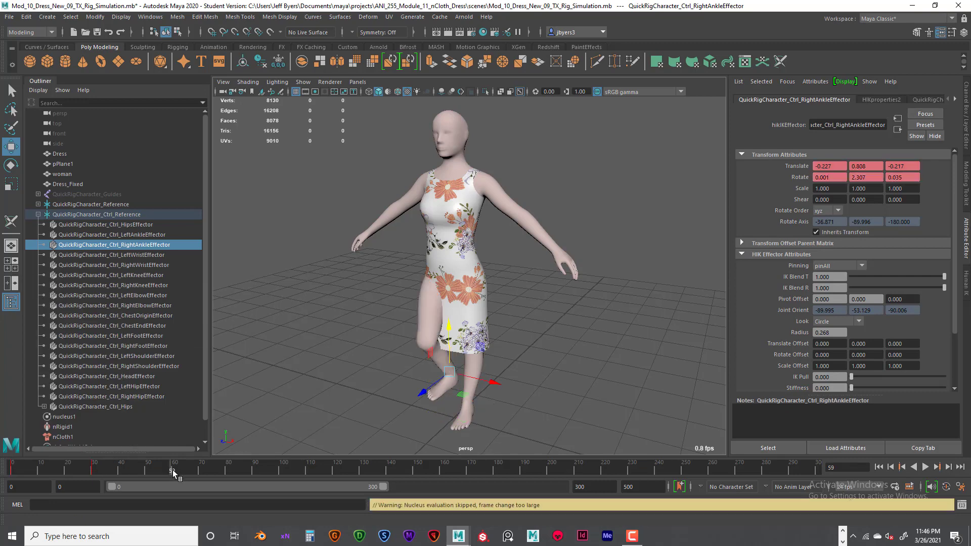
right_click(173, 468)
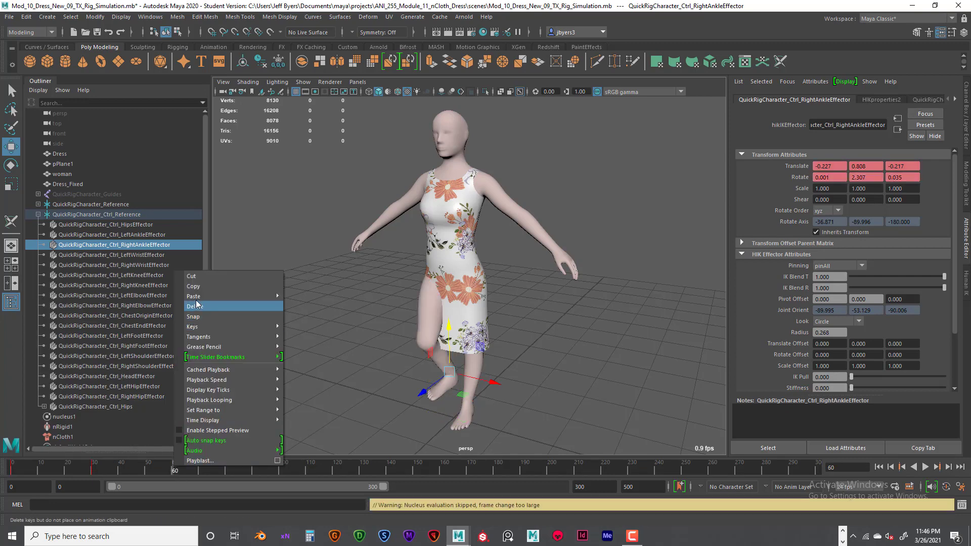
left_click(303, 298)
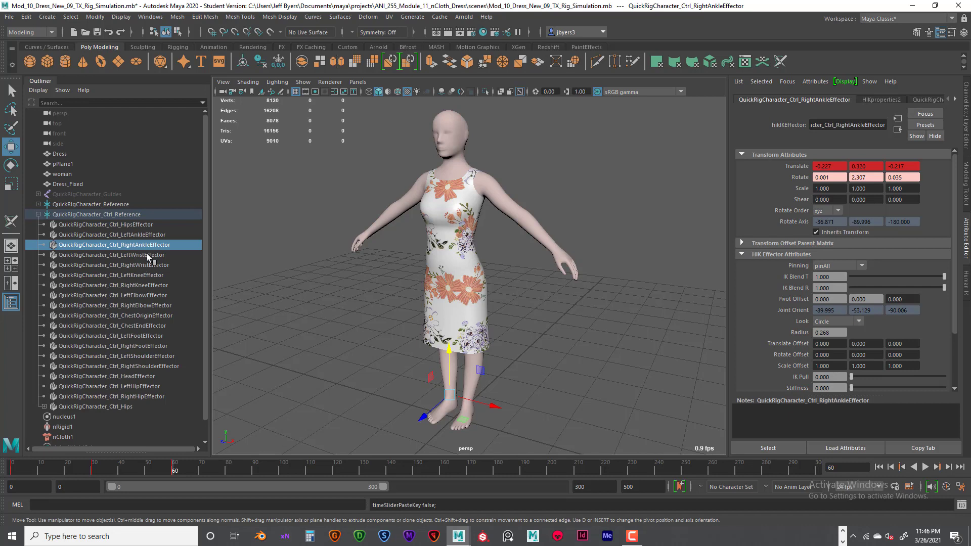
- Test lifting the left ankle effector, undo the move, and key its rest pose at frame 60
left_click(142, 235)
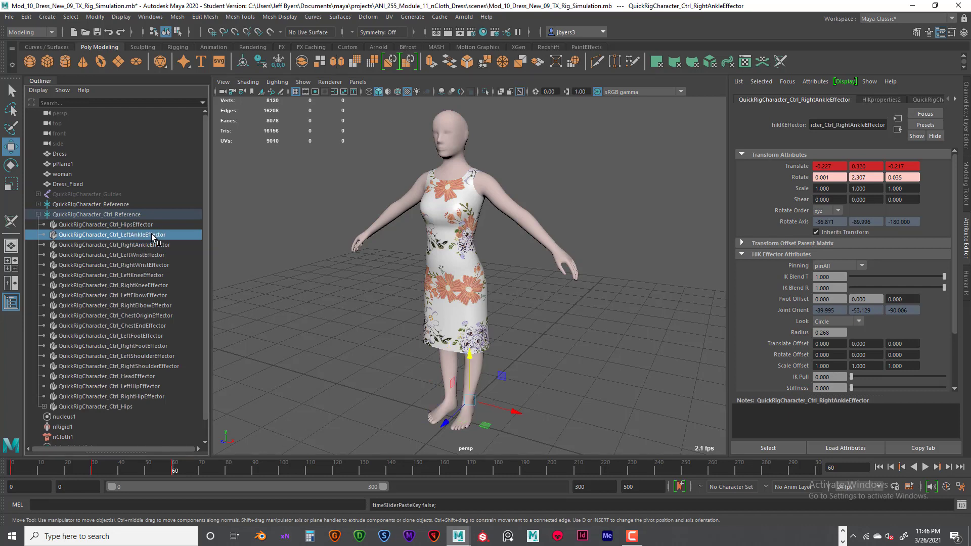
left_click_drag(471, 366, 473, 347)
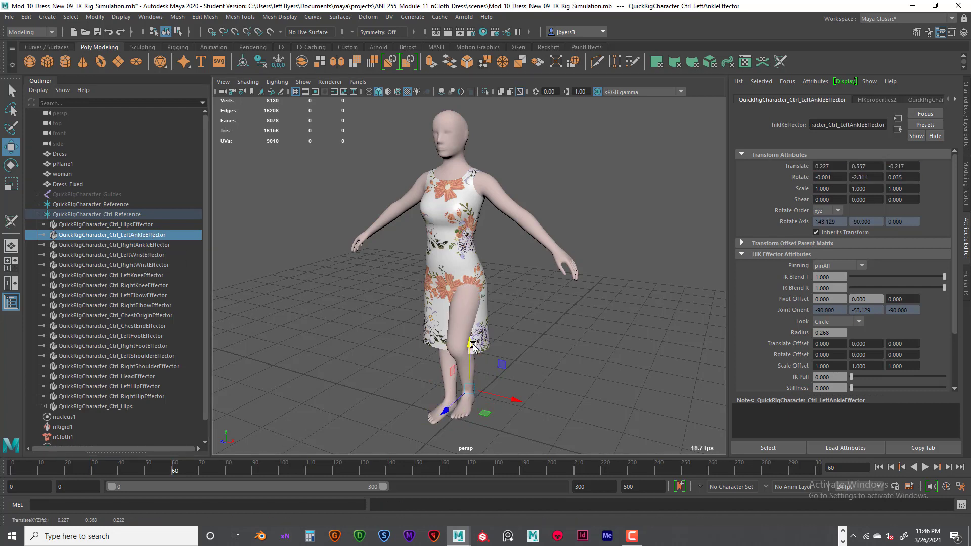
key("ctrl+z")
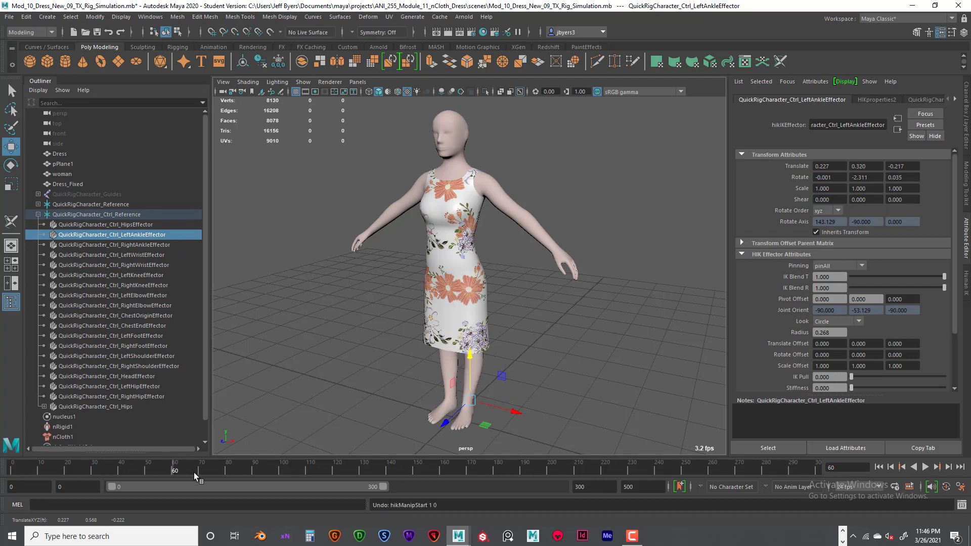
key("s")
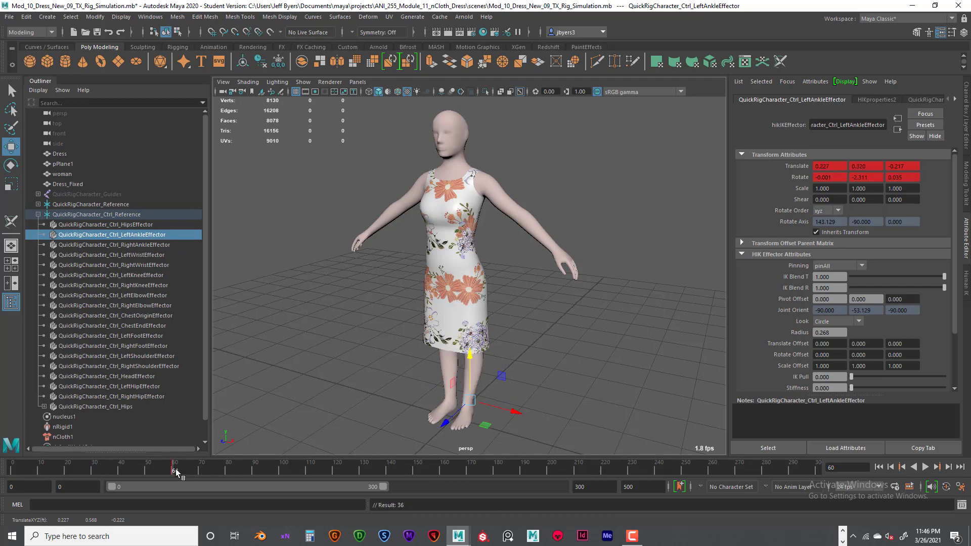
- At frame 90, raise the left ankle effector to a Translate Y of about 0.70 and key it
left_click(253, 469)
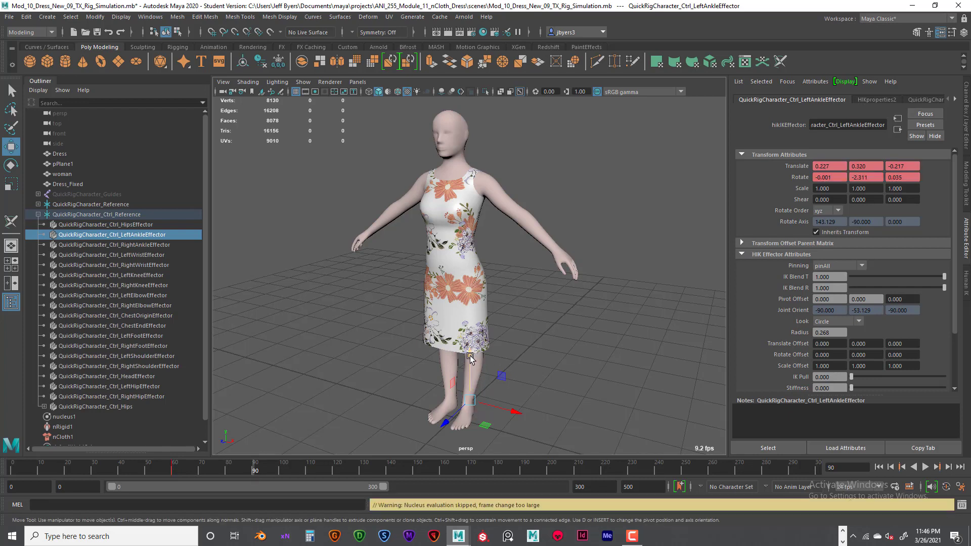
left_click_drag(470, 358, 467, 339)
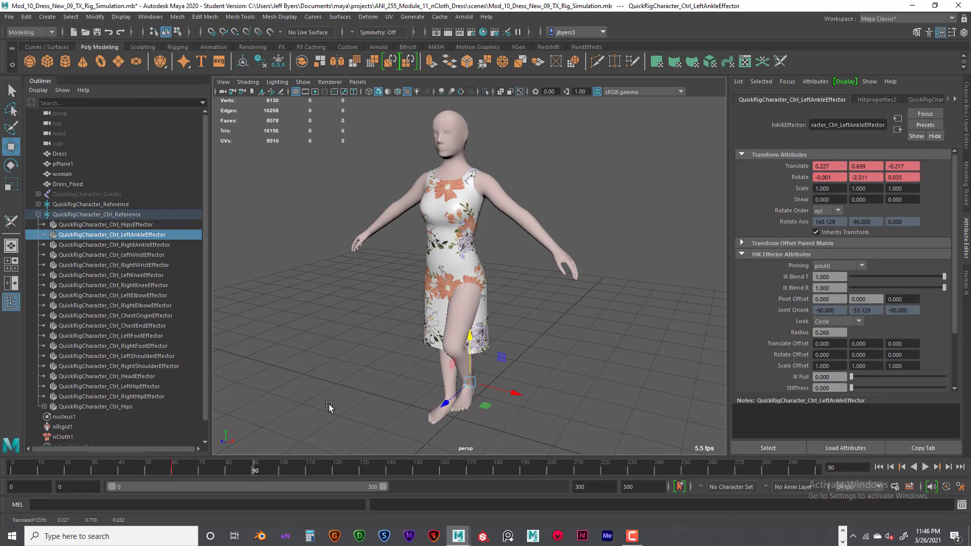
key("s")
- Copy the left ankle effector's frame 60 key and paste it at frame 120
left_click(173, 469)
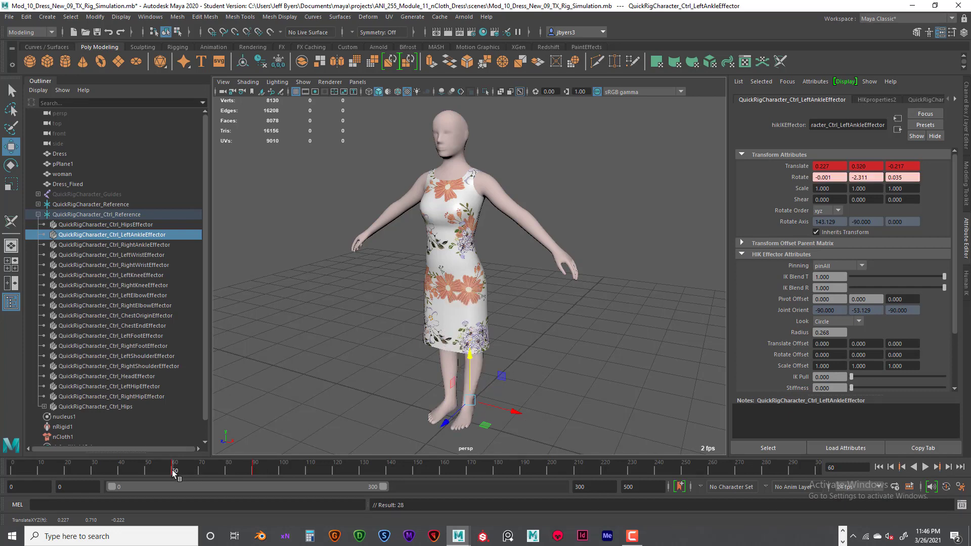
right_click(173, 471)
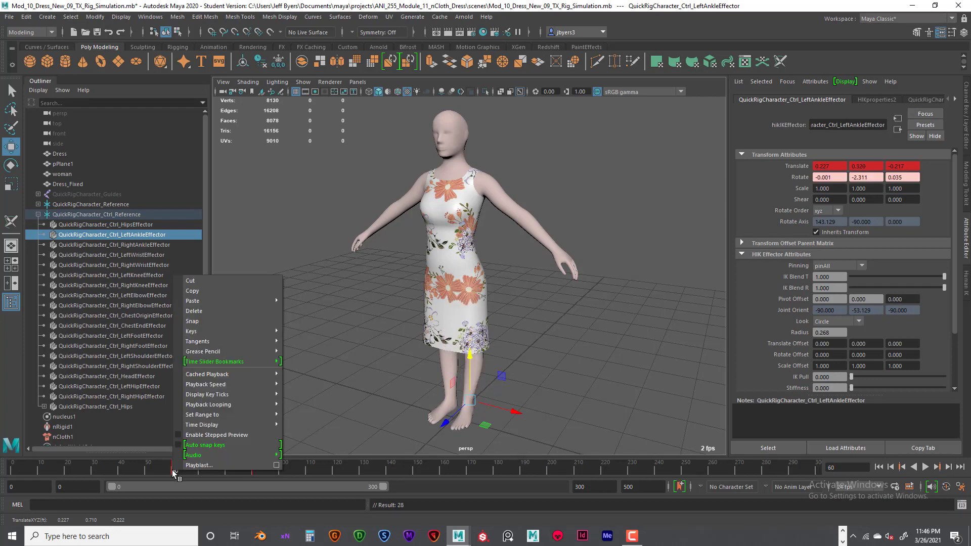
left_click(192, 291)
left_click(332, 469)
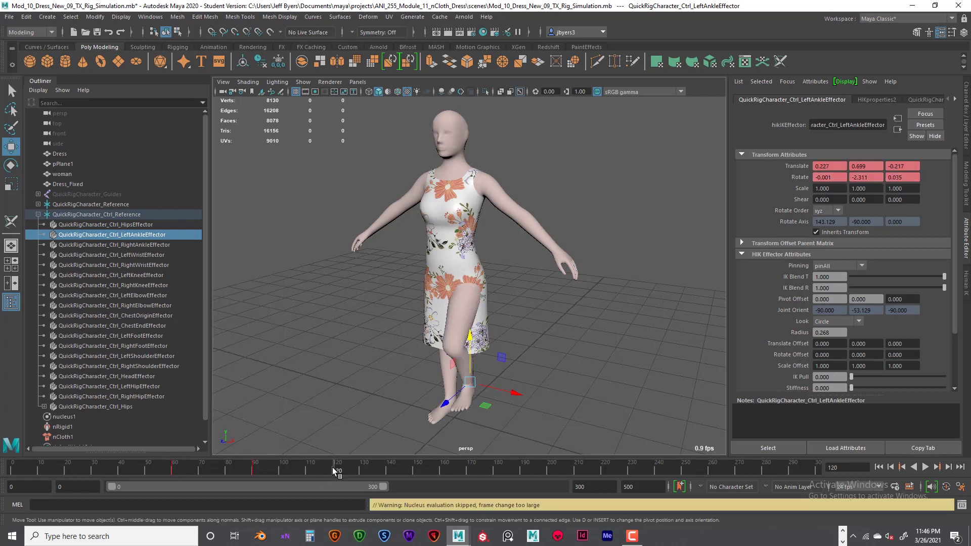
right_click(332, 470)
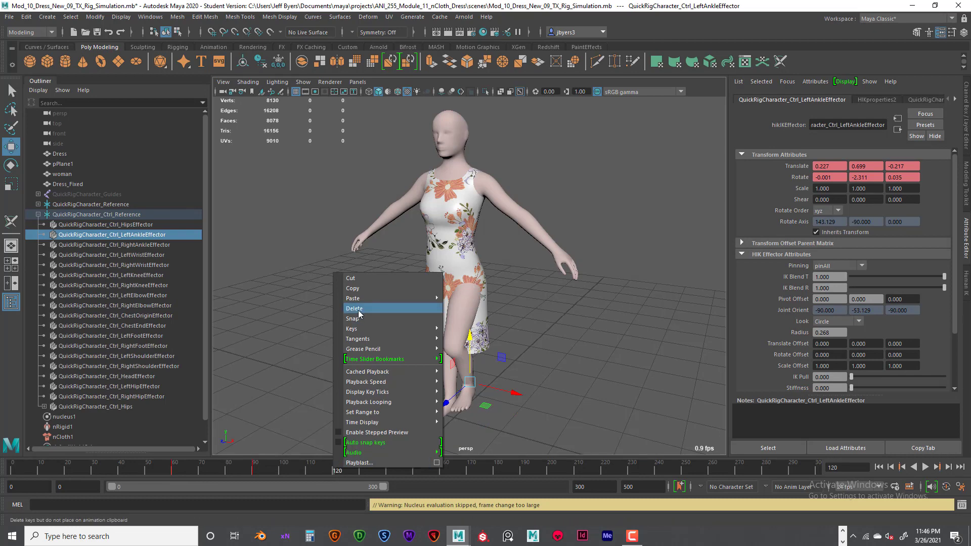
mouse_move(358, 334)
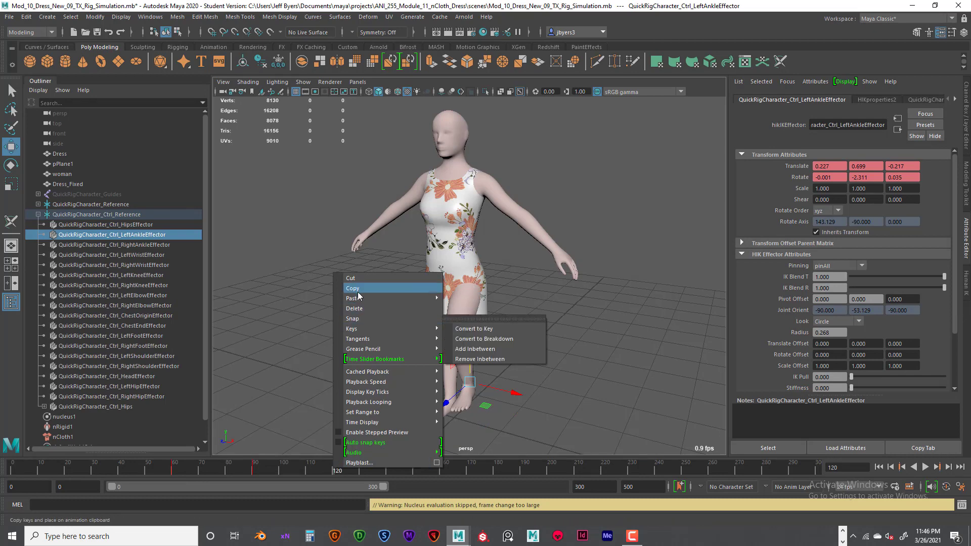
mouse_move(359, 299)
left_click(475, 298)
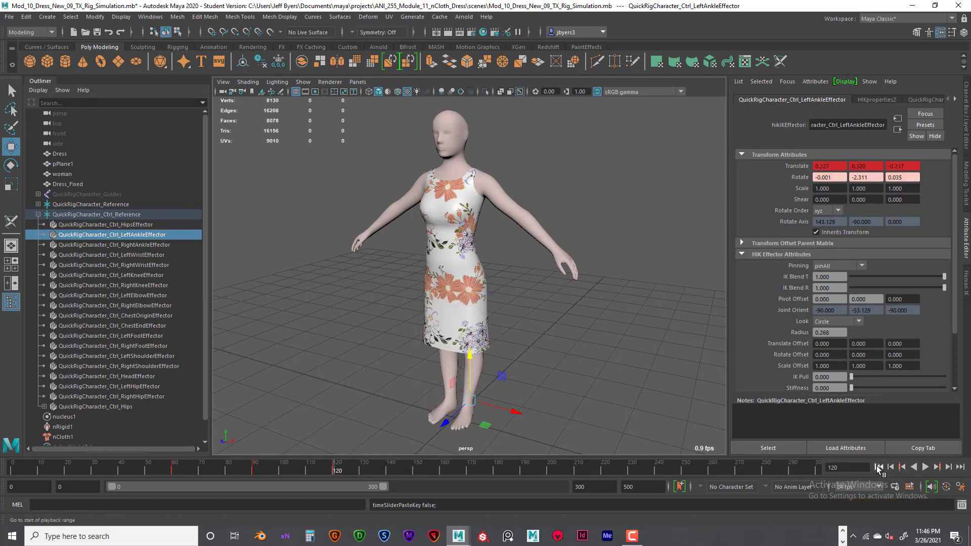
- Play the dress simulation from frame 0 through both leg lifts, and stop the playback
left_click(879, 467)
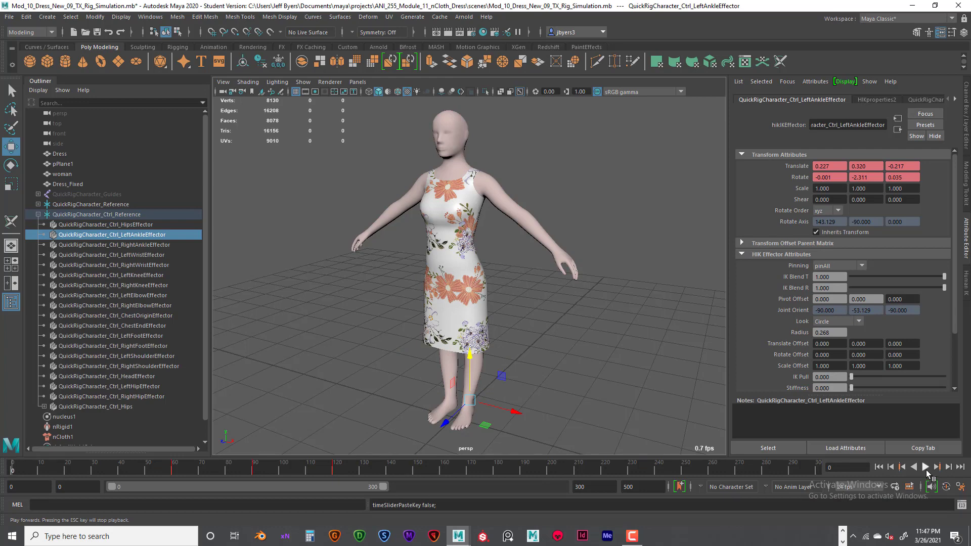
left_click(926, 467)
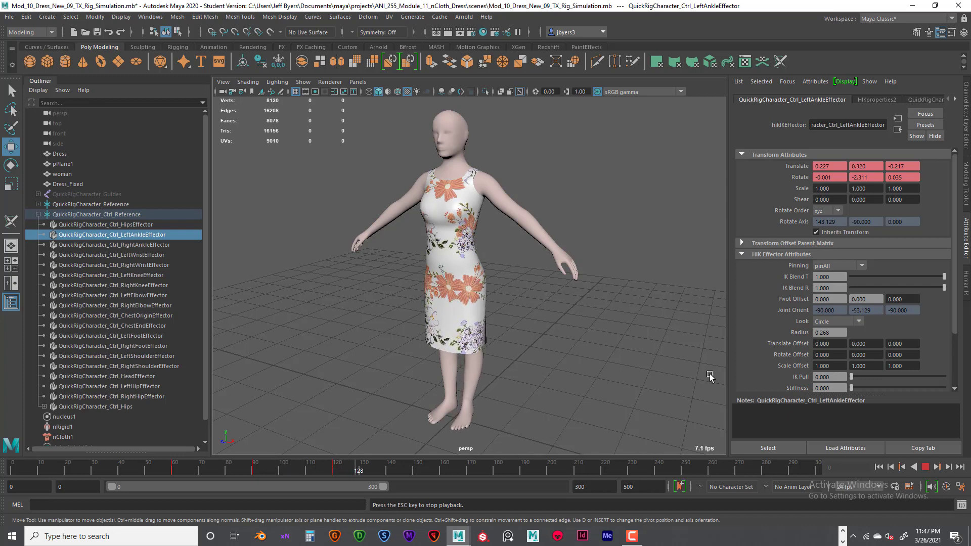
left_click(924, 467)
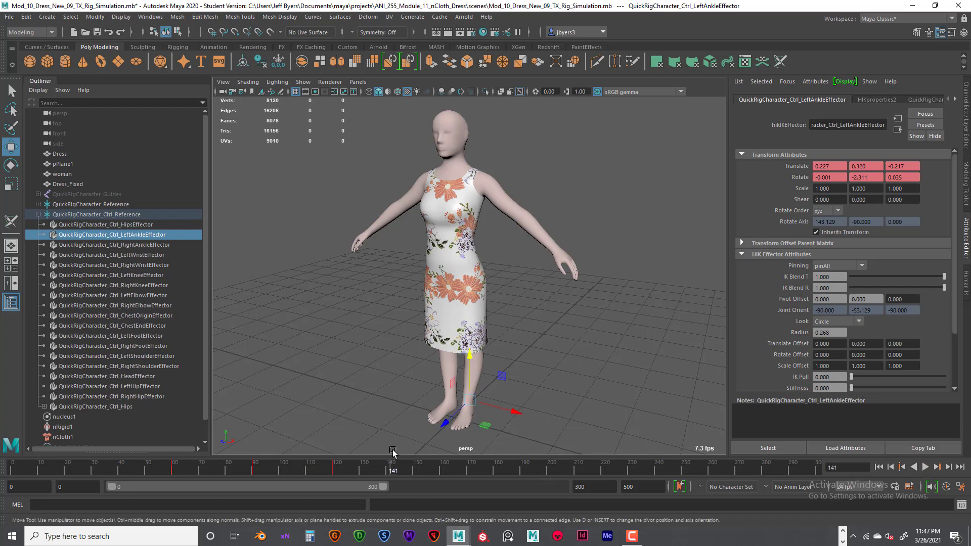
- Test rotating the hips effector at frame 120, undo the rotation, and key its rest pose at that frame
left_click(415, 471)
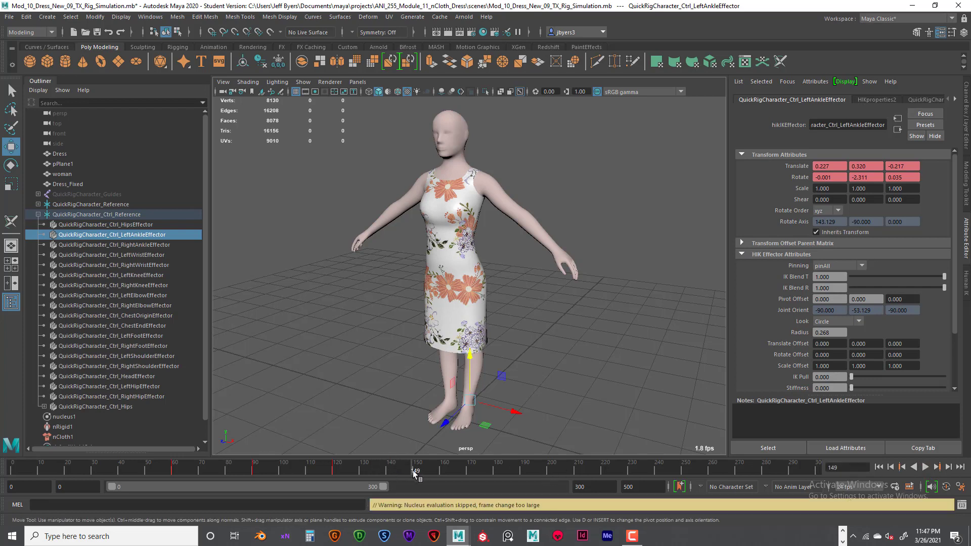
left_click(879, 467)
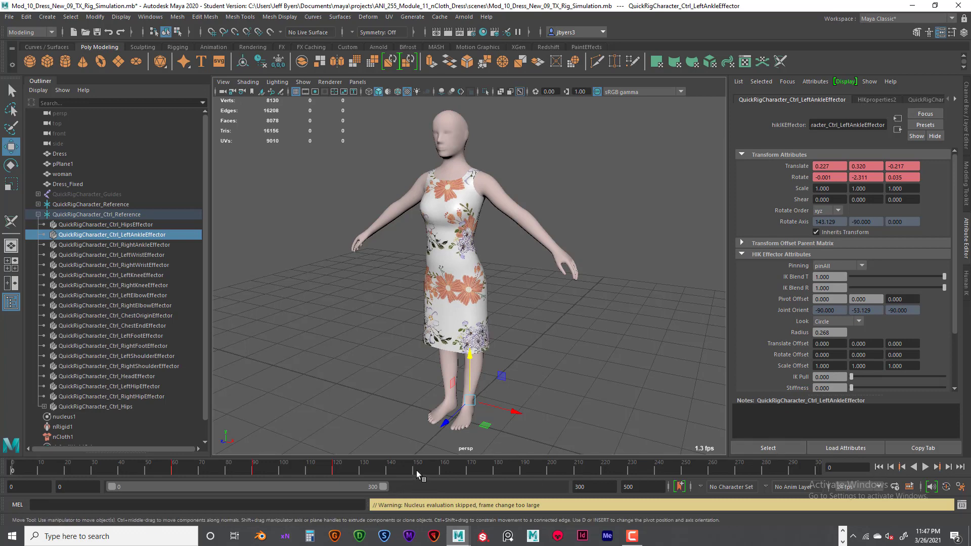
left_click(332, 470)
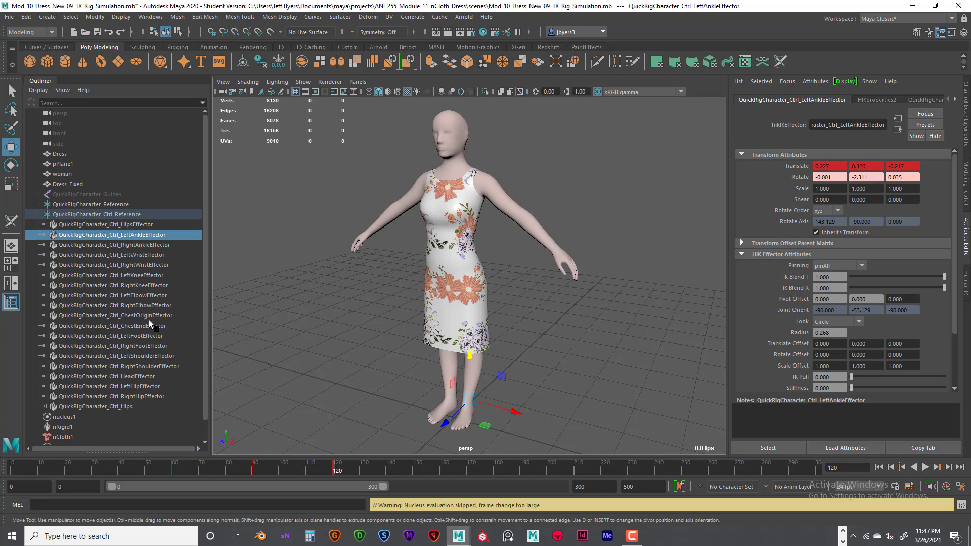
left_click(139, 386)
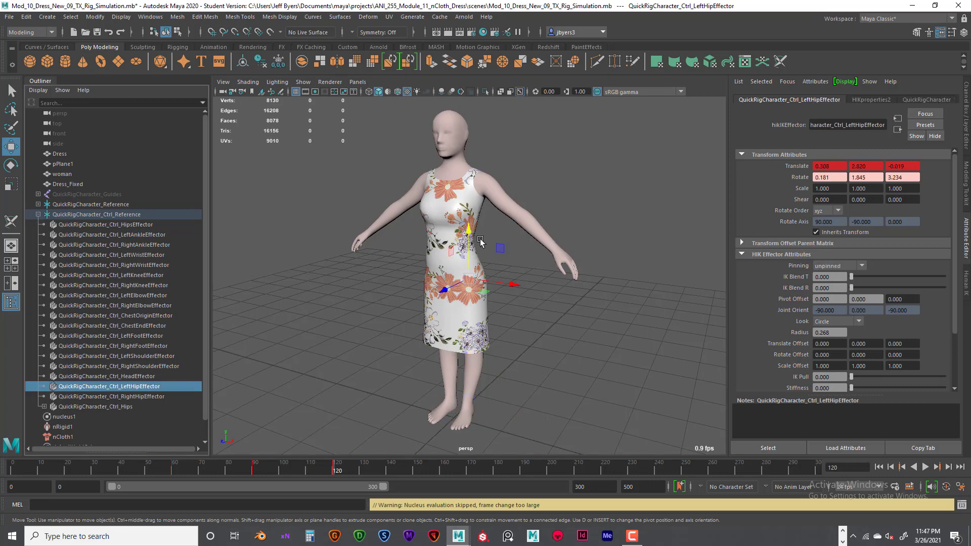
left_click(133, 225)
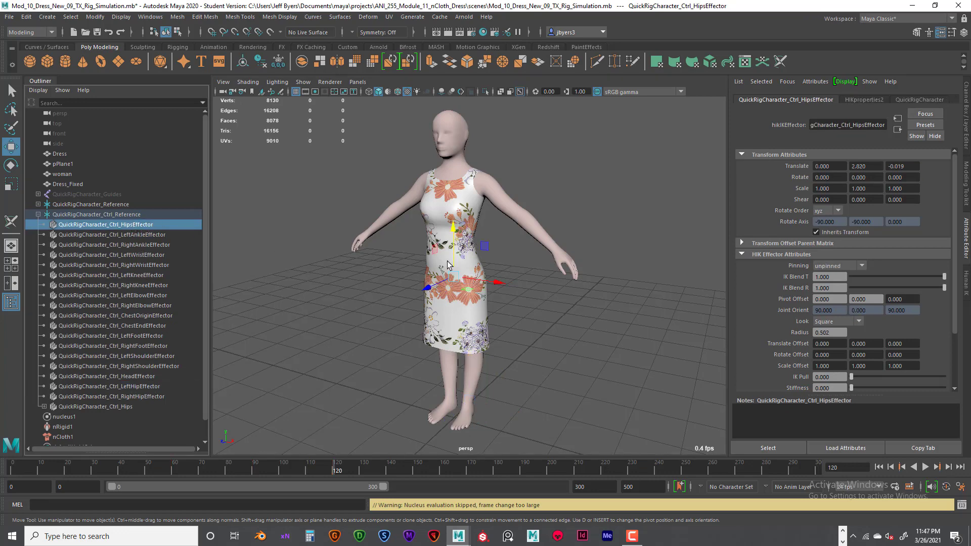
key("e")
left_click_drag(475, 287, 491, 283)
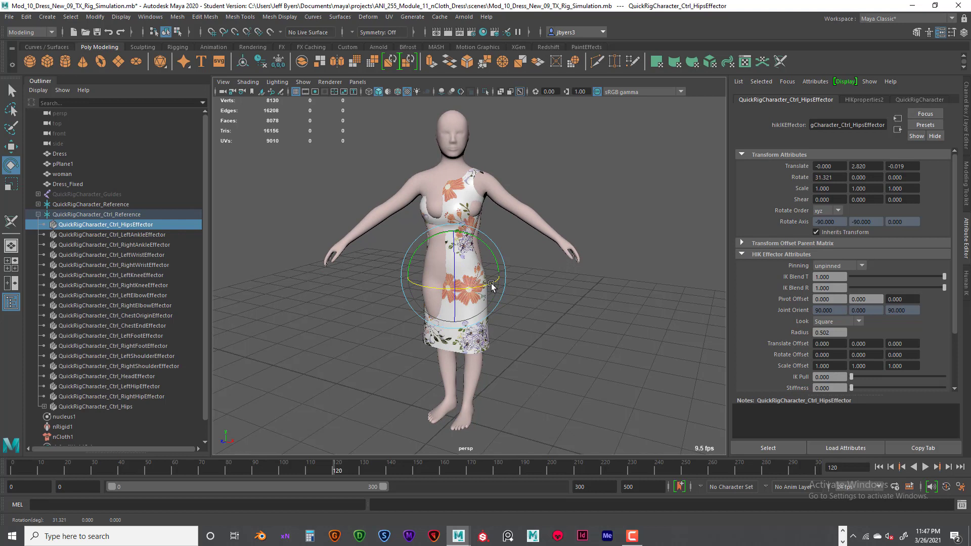
key("ctrl+z")
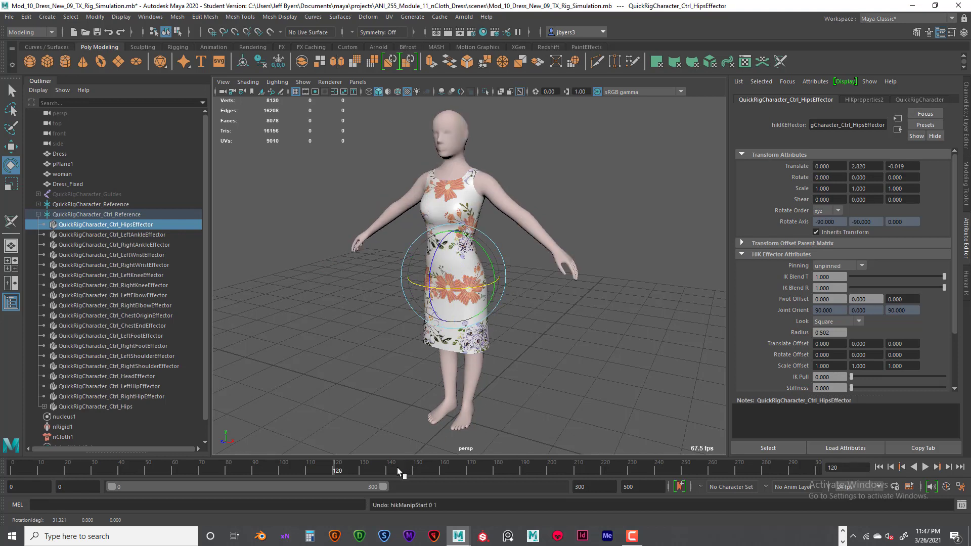
key("s")
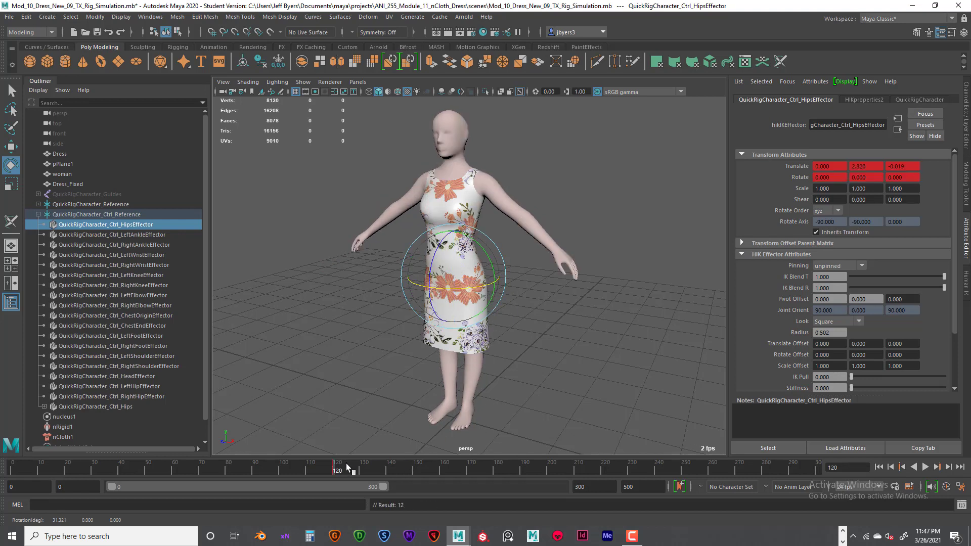
- At frame 150, twist the hips effector to a Rotate X of about 54.4 and key it
left_click(417, 472)
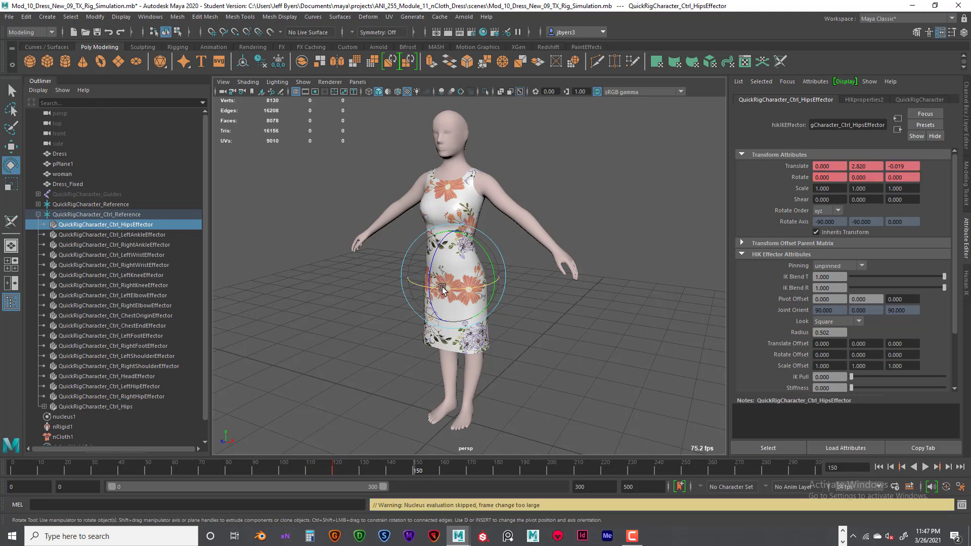
left_click_drag(443, 288, 489, 294)
key("s")
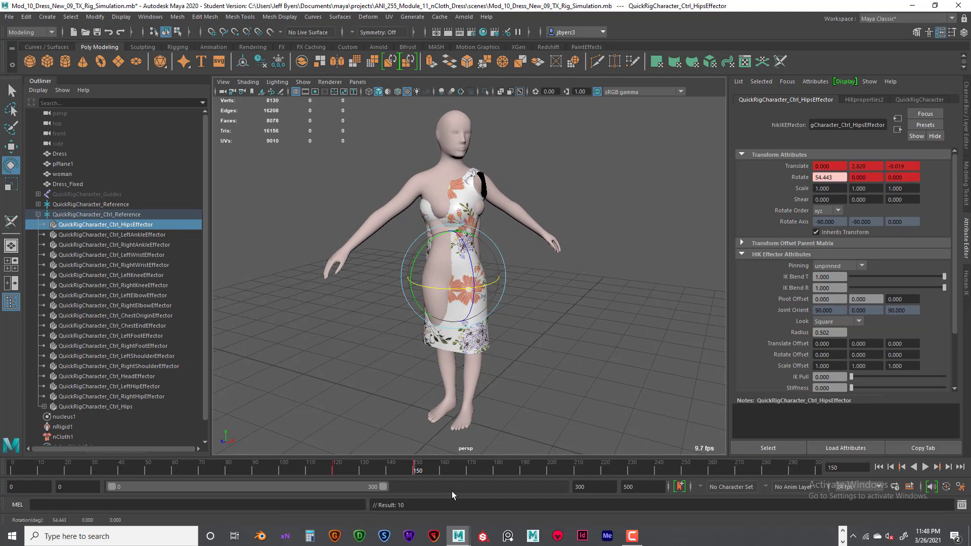
- At frame 180, turn the hips effector back to a Rotate X of about 3.4 and key it
left_click(521, 470)
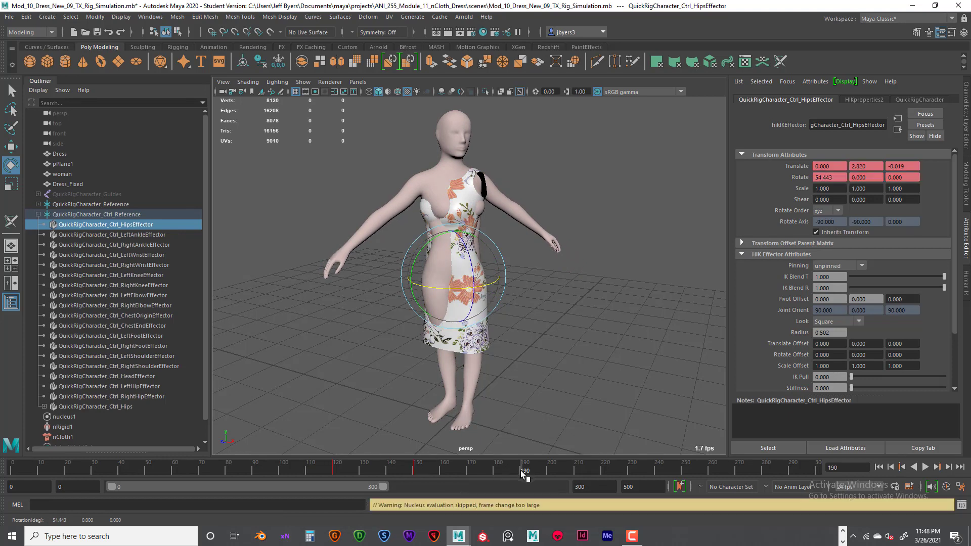
left_click(494, 470)
left_click_drag(447, 290, 413, 291)
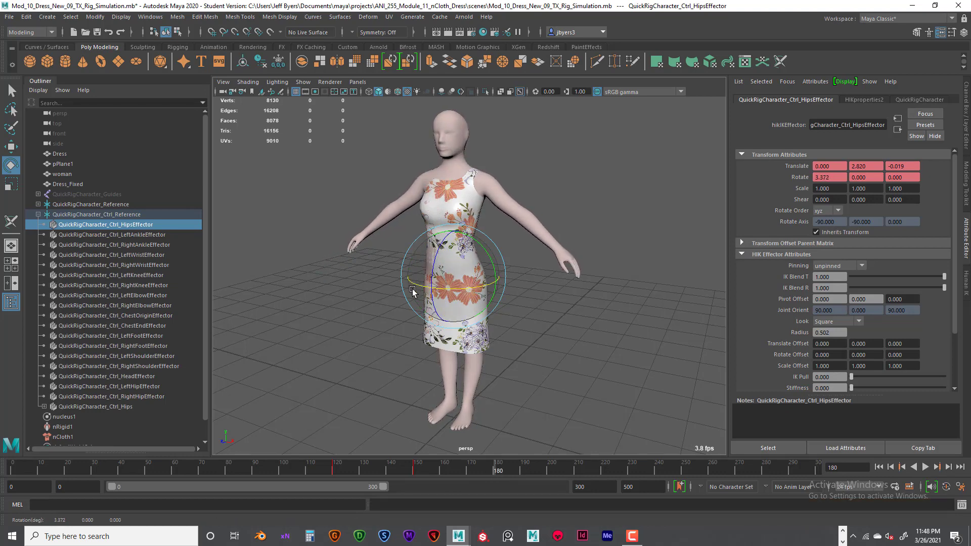
key("s")
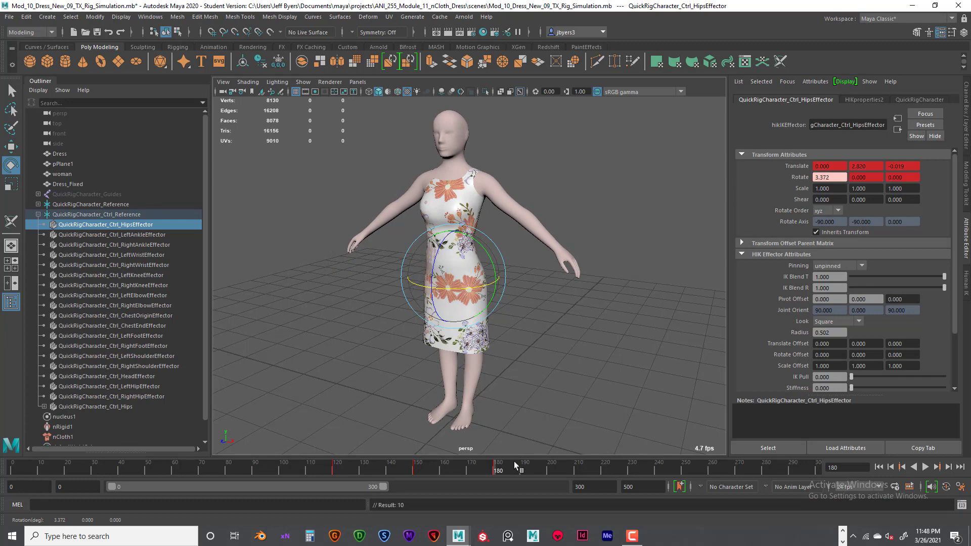
left_click(575, 469)
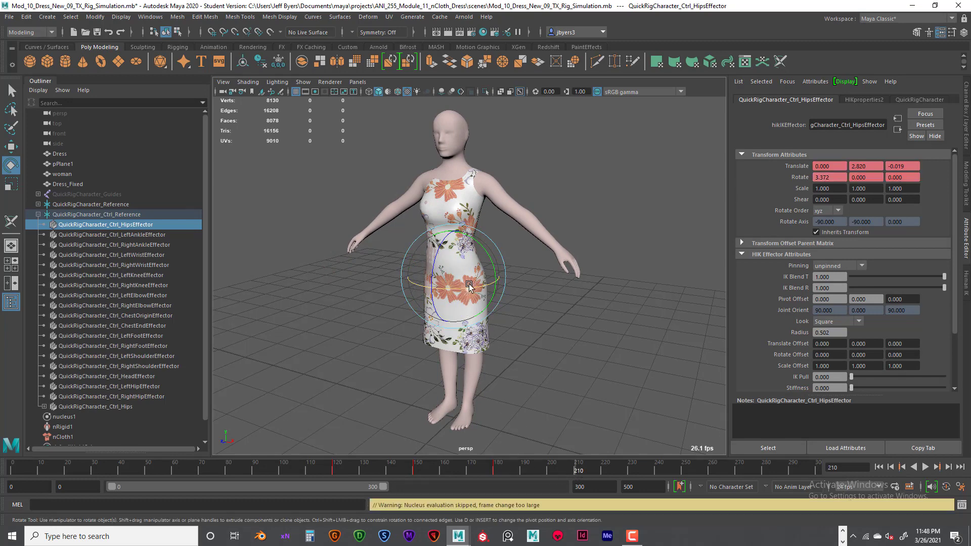
left_click_drag(470, 289, 456, 327)
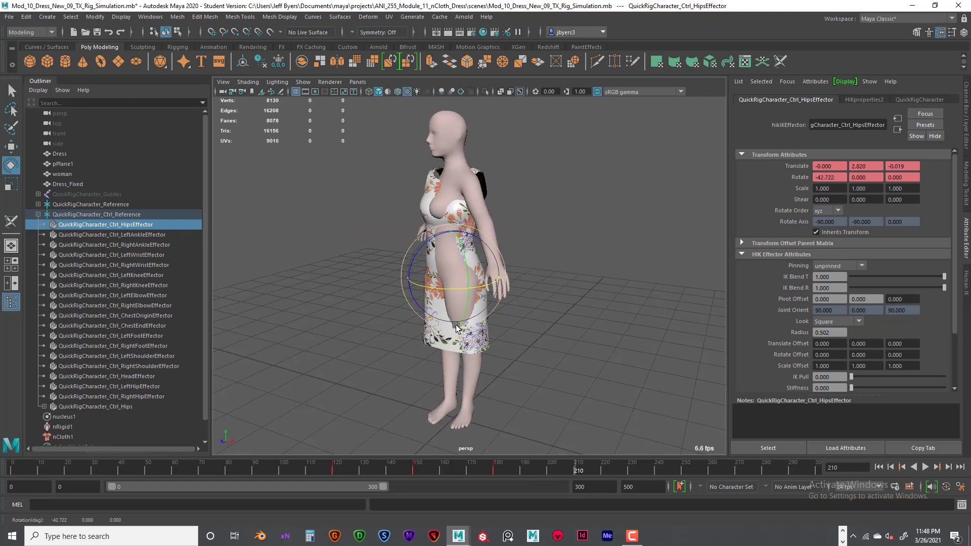
key("q")
key("ctrl+s")
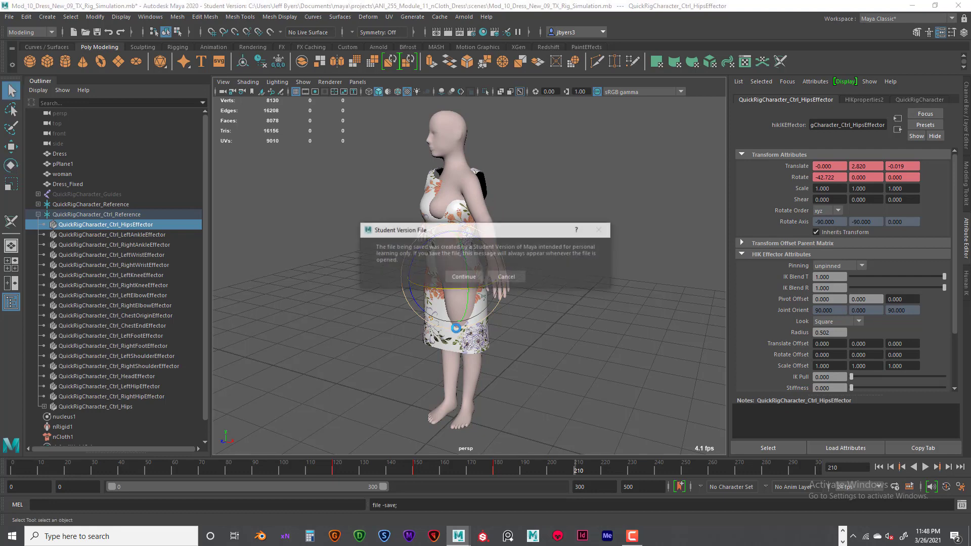
left_click(506, 278)
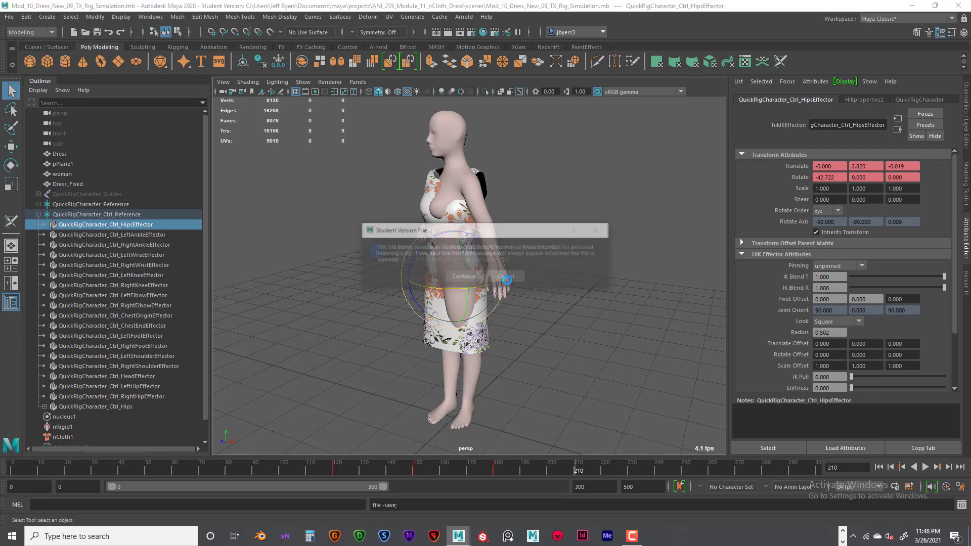
left_click(489, 275)
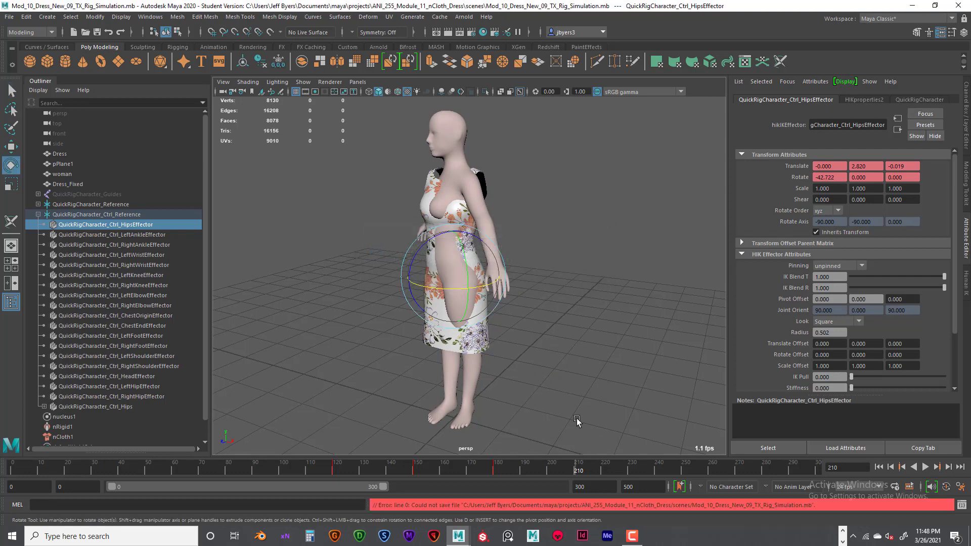
left_click(579, 467)
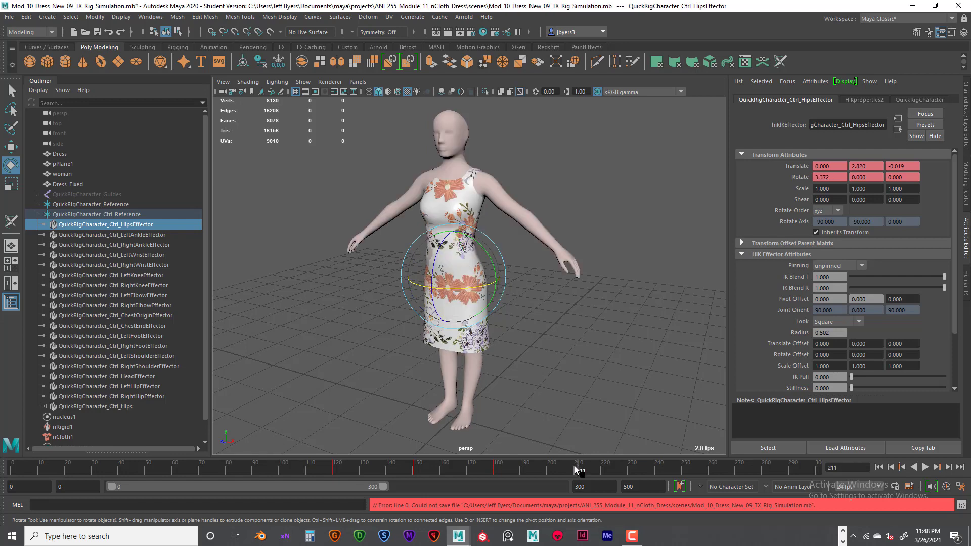
- At frame 210, twist the hips effector the opposite way to a Rotate X of about -45.7 and key it
left_click(575, 469)
left_click_drag(458, 290, 424, 280)
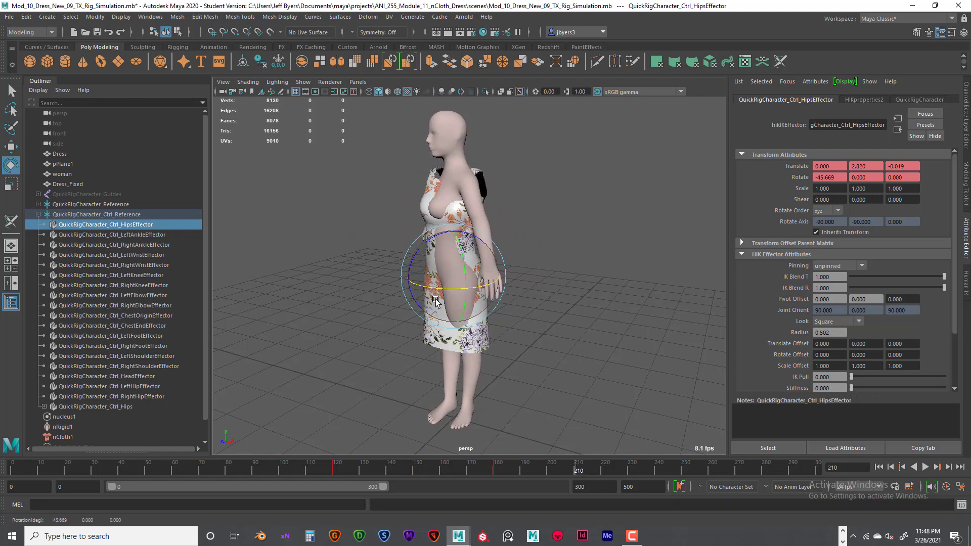
key("s")
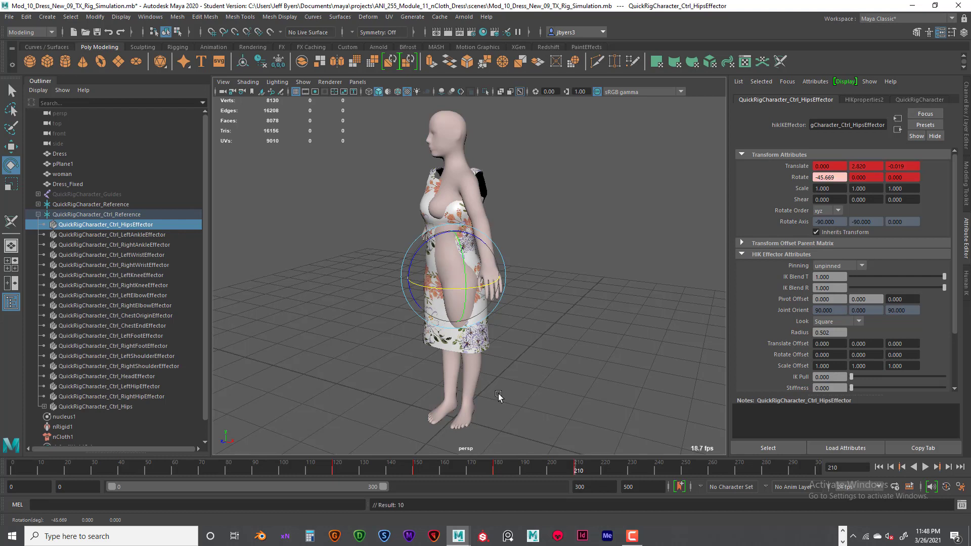
- Play the dress simulation from frame 0 through the hip twists, and stop the playback around frame 260
left_click(879, 467)
left_click(926, 467)
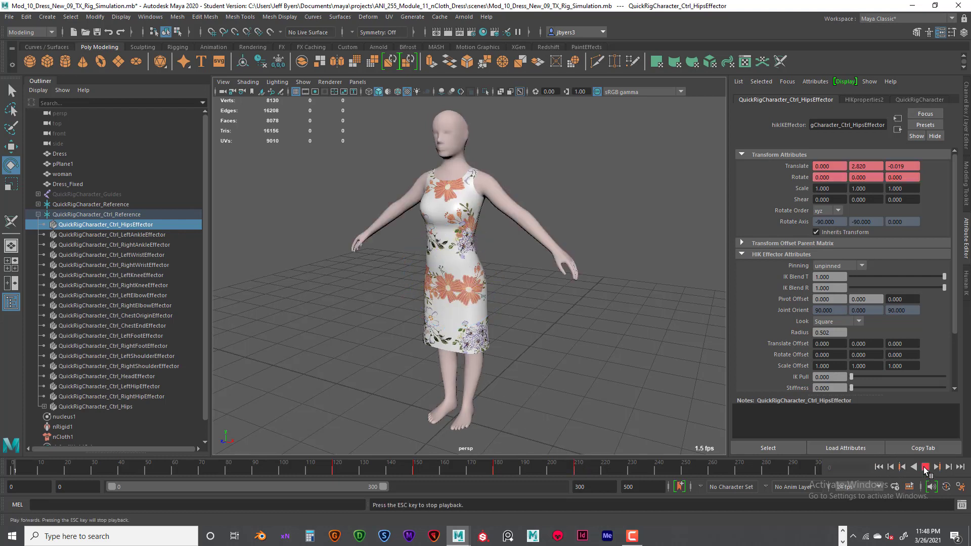
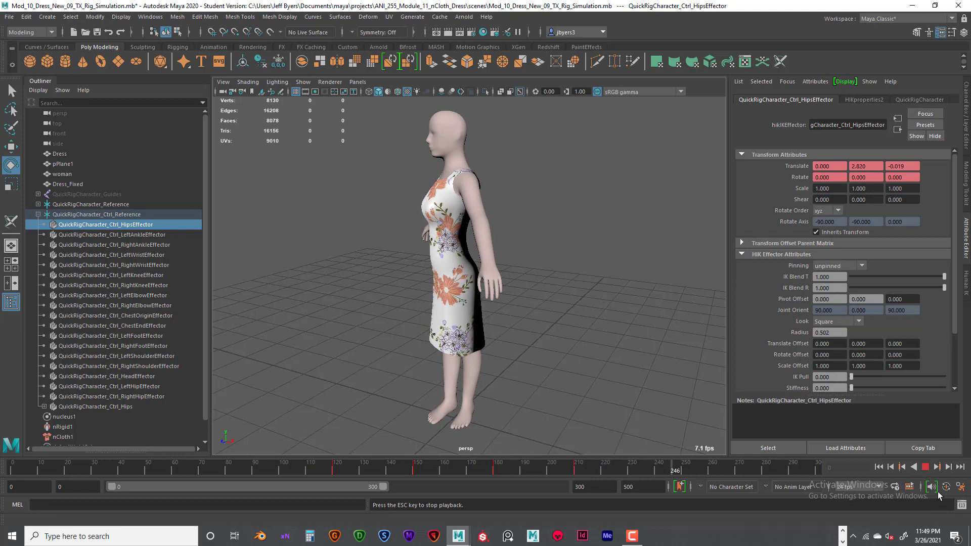
left_click(925, 467)
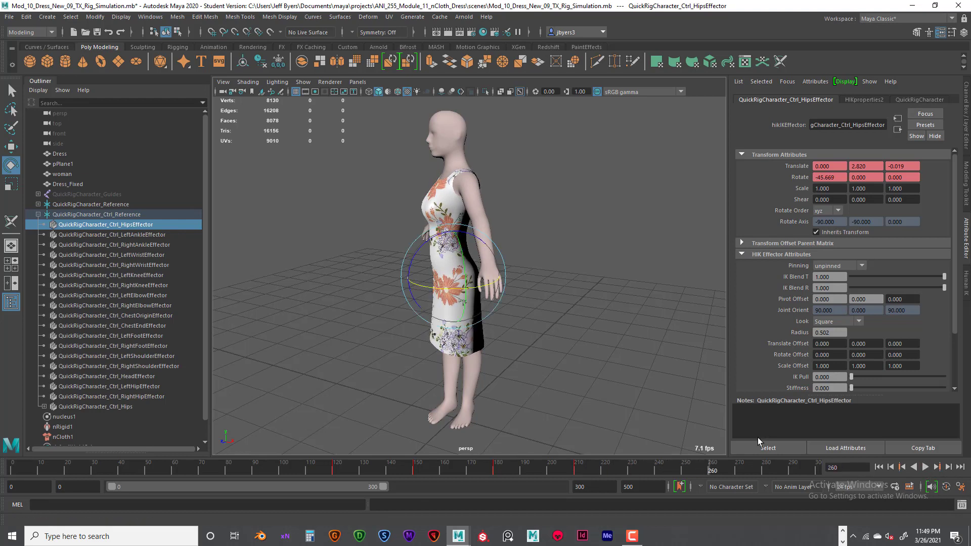
left_click(657, 469)
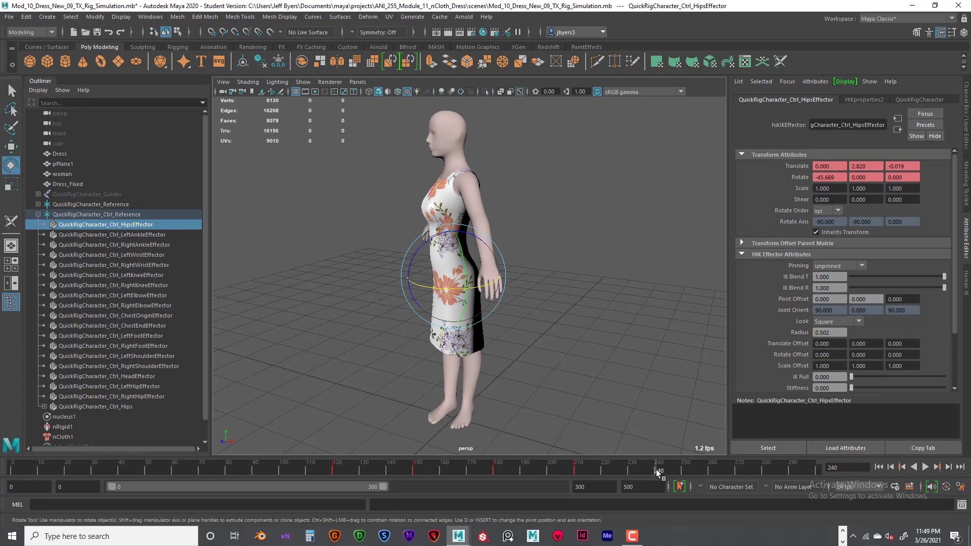
left_click_drag(445, 289, 484, 285)
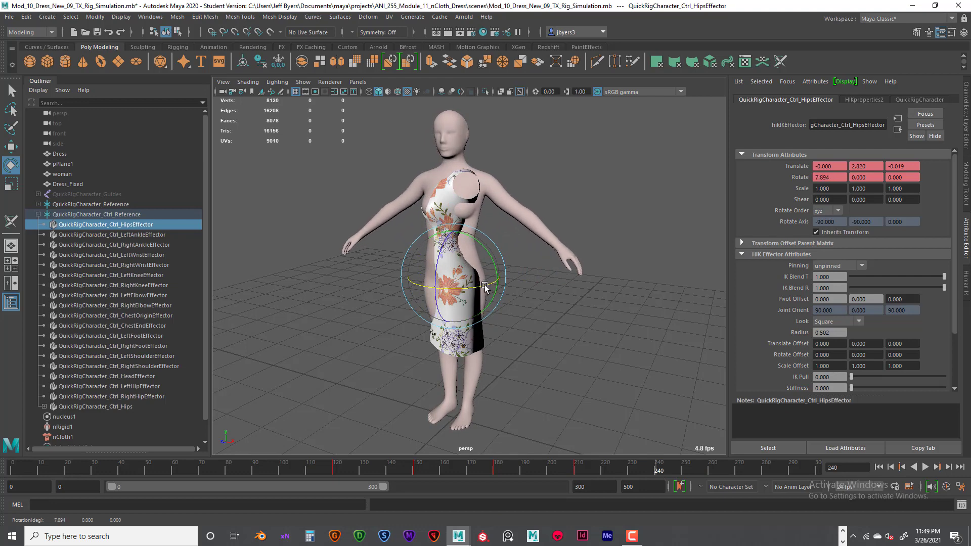
key("ctrl+a")
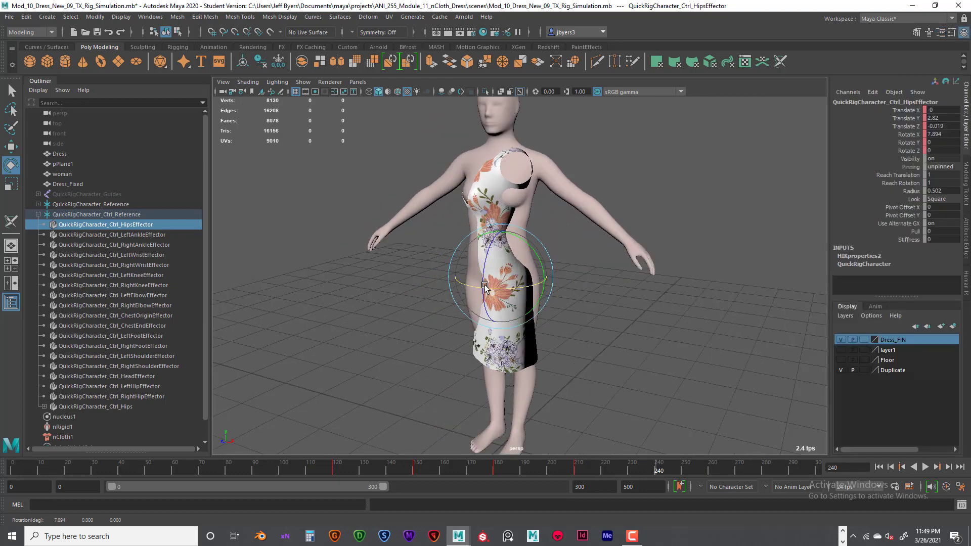
- Copy the hips effector's frame 120 key and paste it at frame 240
left_click(333, 469)
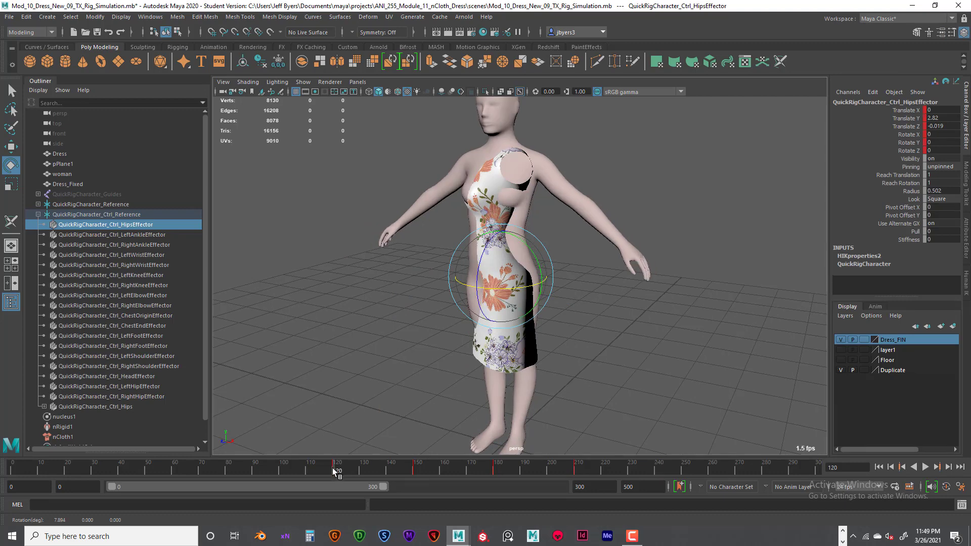
right_click(332, 468)
left_click(355, 290)
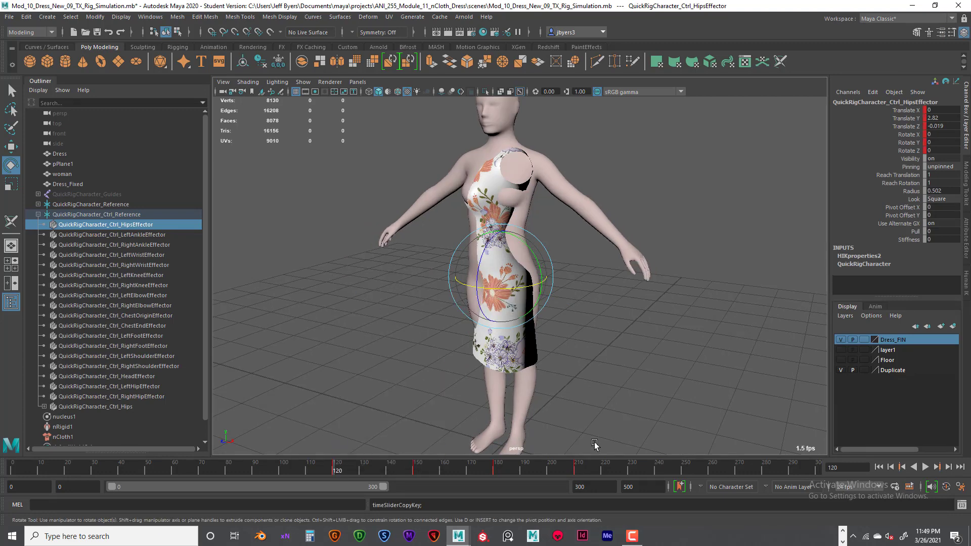
left_click(657, 468)
right_click(655, 468)
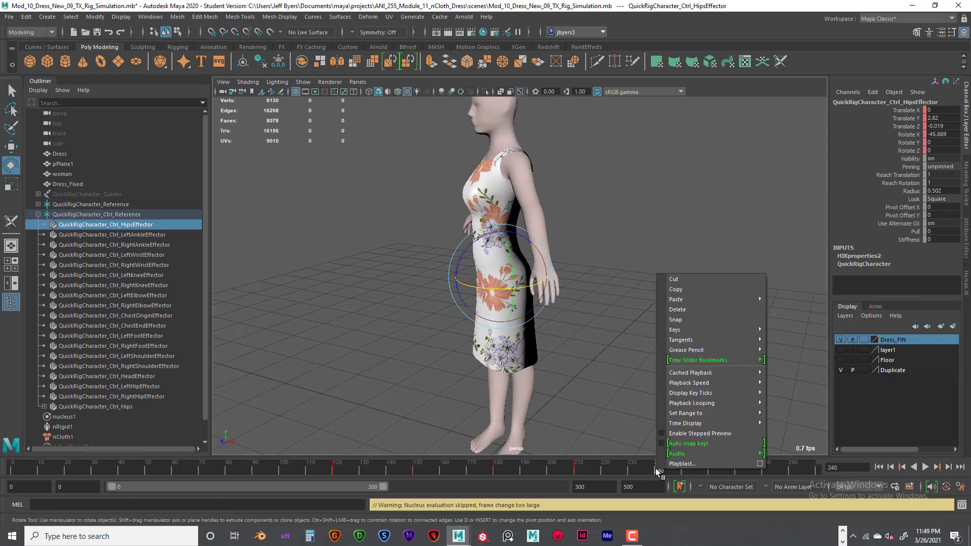
mouse_move(677, 298)
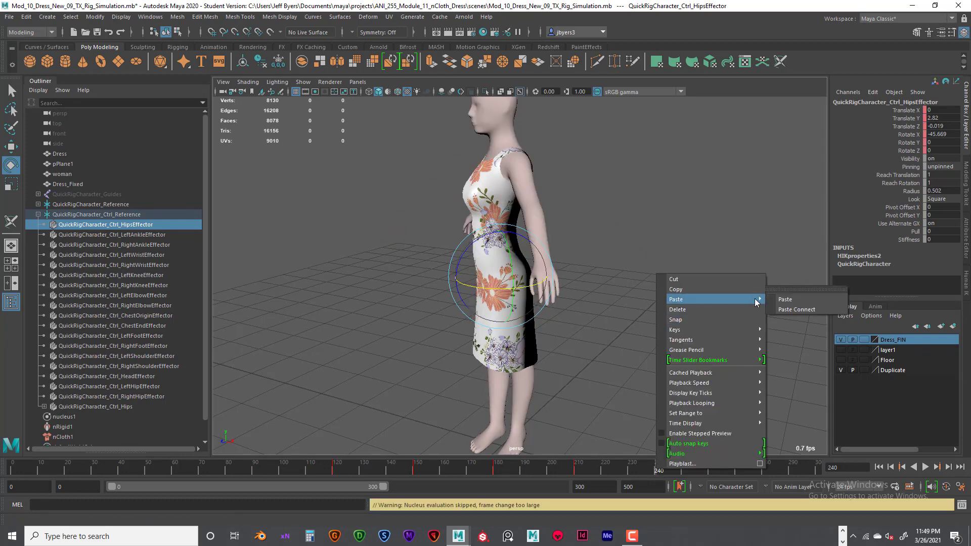
left_click(783, 299)
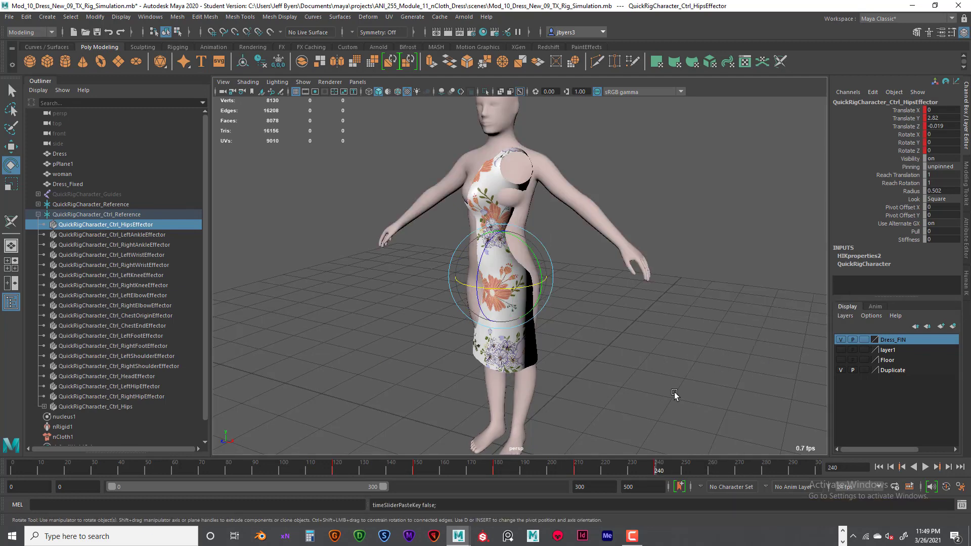
- Return to frame 0, clear the selection, and reselect the hips effector under the control rig reference
left_click(879, 467)
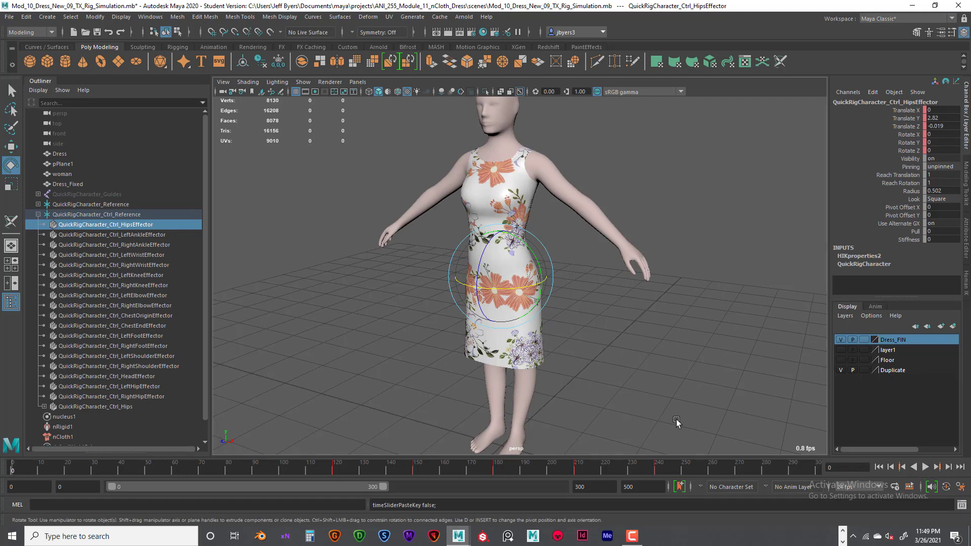
left_click(632, 383)
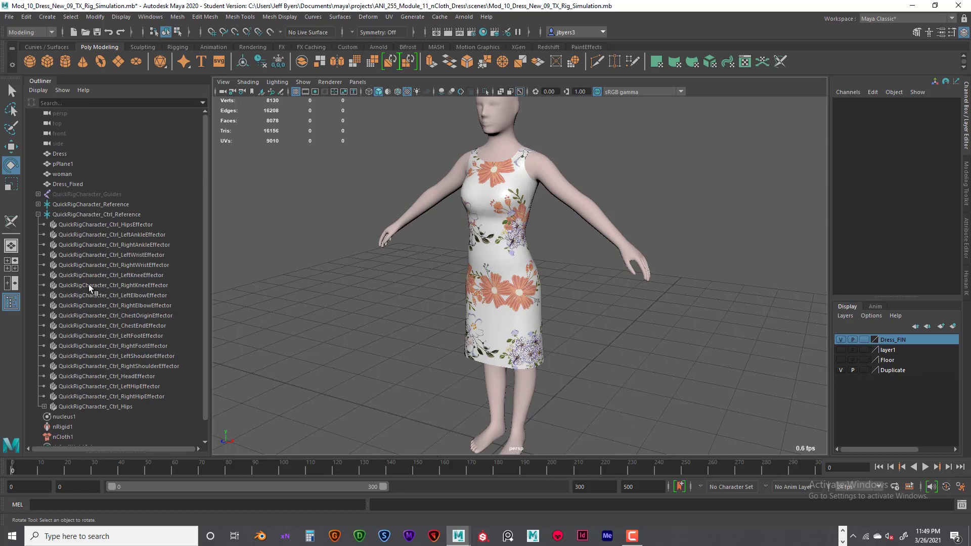
left_click(110, 214)
left_click(109, 225)
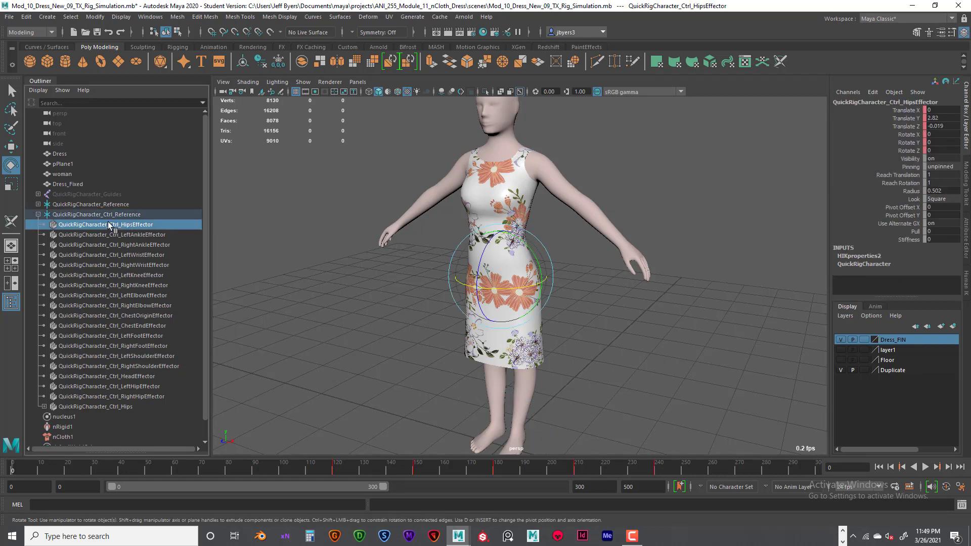
- At frame 270, bend the hips effector sideways to a Rotate Y of about 24.5 and key it
left_click(655, 472)
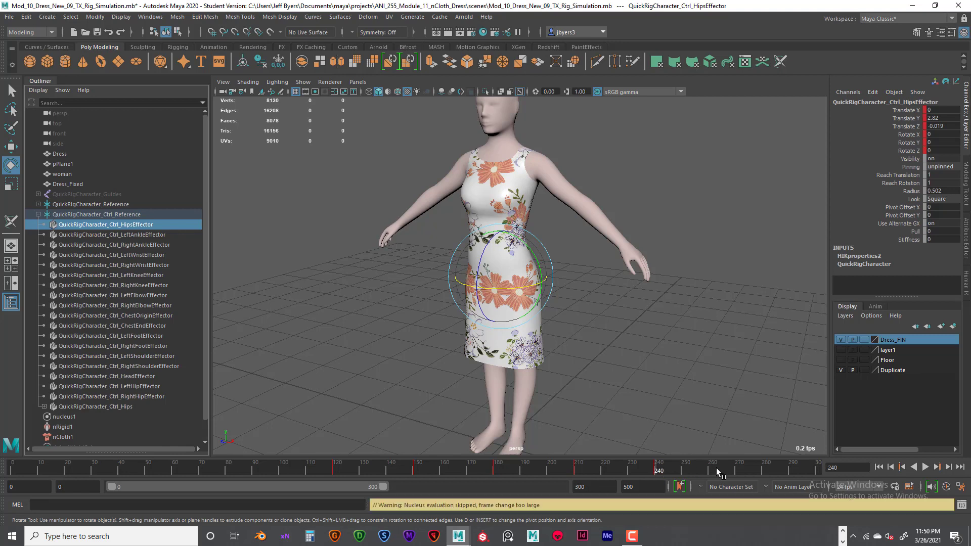
left_click(736, 470)
left_click_drag(544, 266, 529, 246)
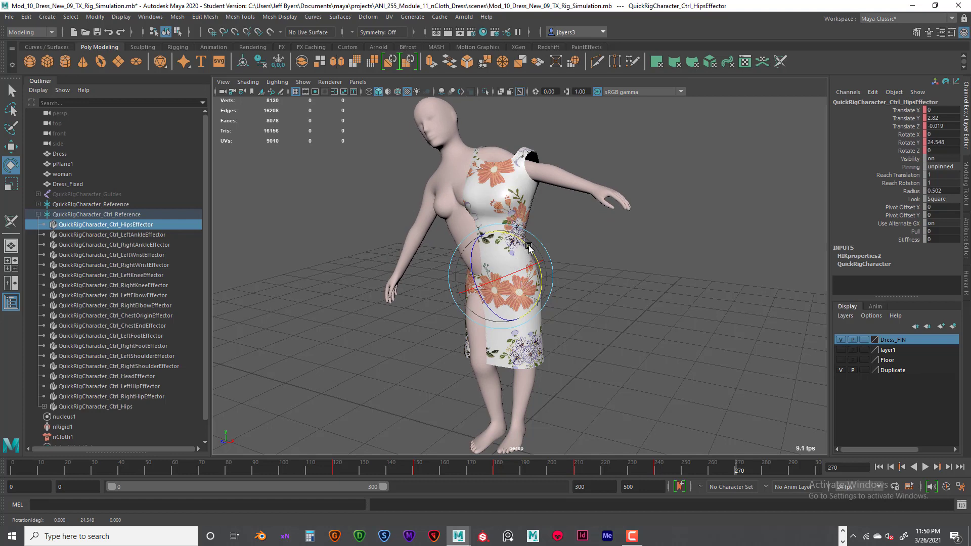
key("s")
- At frame 300, bend the hips effector to the opposite side, to a Rotate Y of about -19.6, and key it
left_click(818, 470)
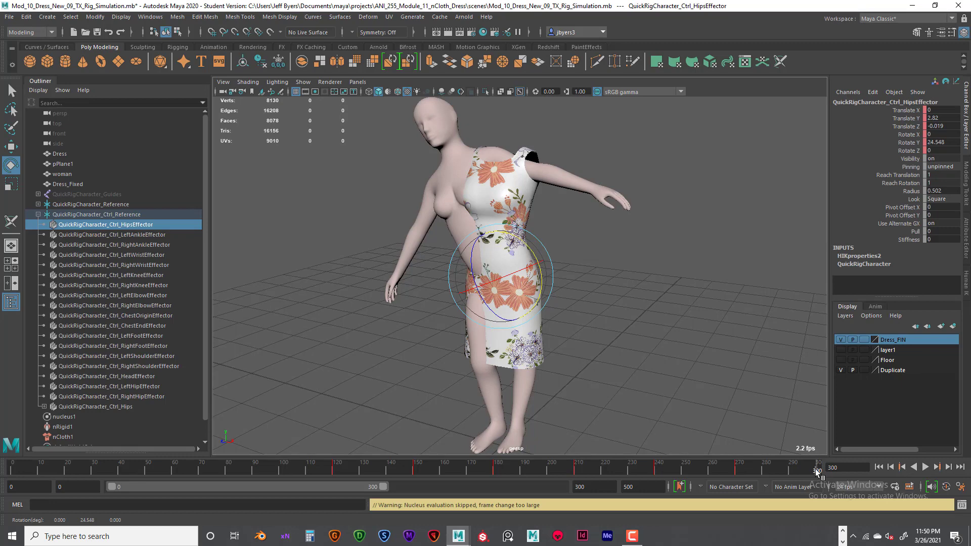
left_click_drag(530, 253, 542, 281)
key("s")
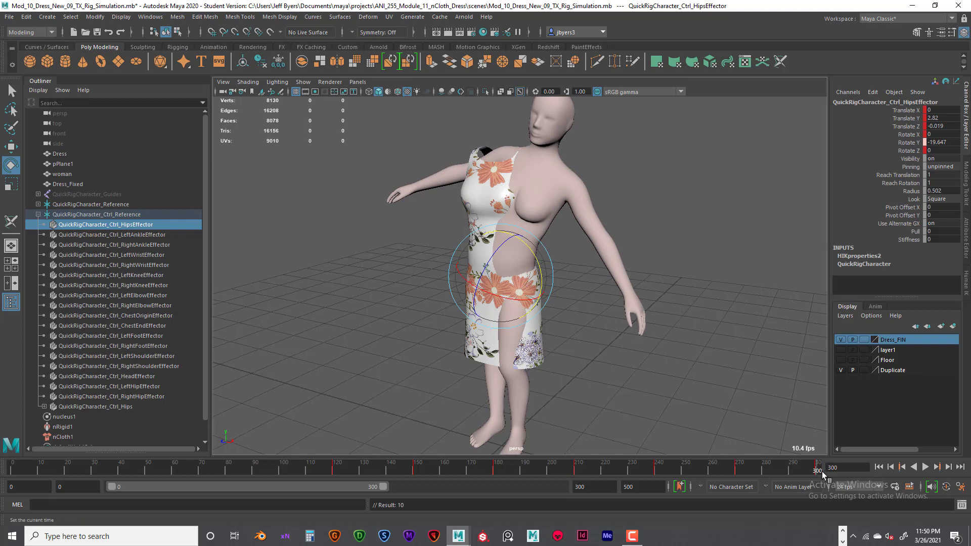
- Extend the playback range to frame 400 and, at frame 330, rotate the hips effector back to nearly upright, with Rotate Y about 1.2
left_click_drag(386, 487, 478, 487)
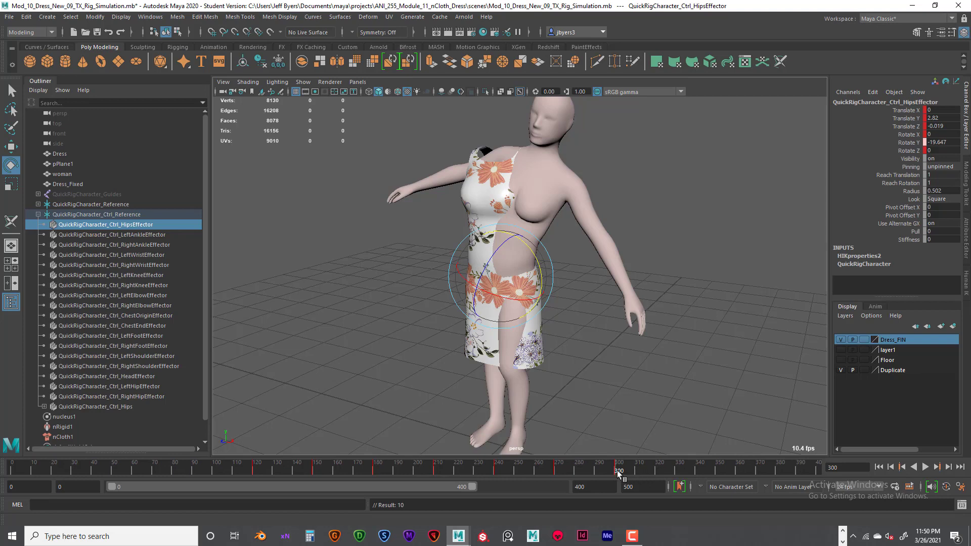
left_click(676, 472)
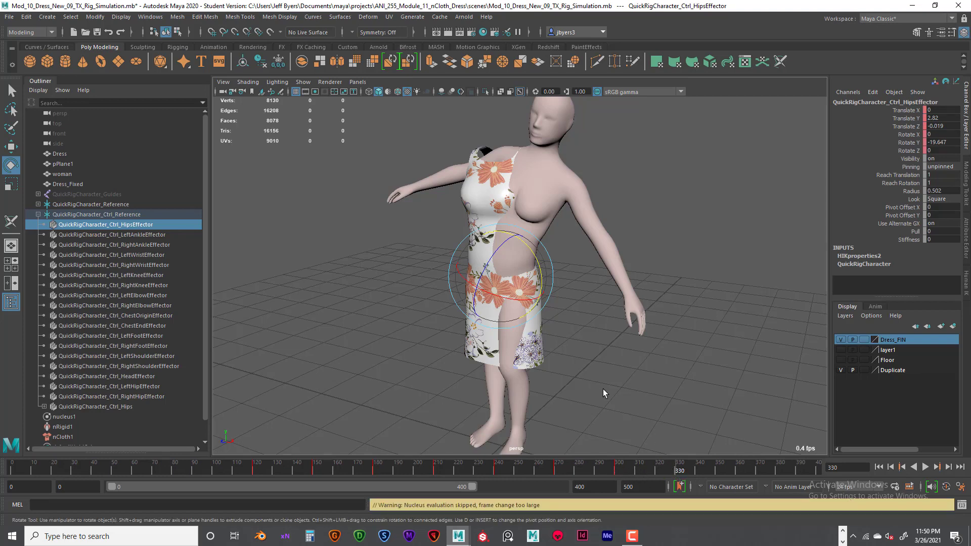
left_click_drag(532, 268, 419, 398)
- Copy the hips effector's frame 120 key and paste it at frame 330
left_click(256, 471)
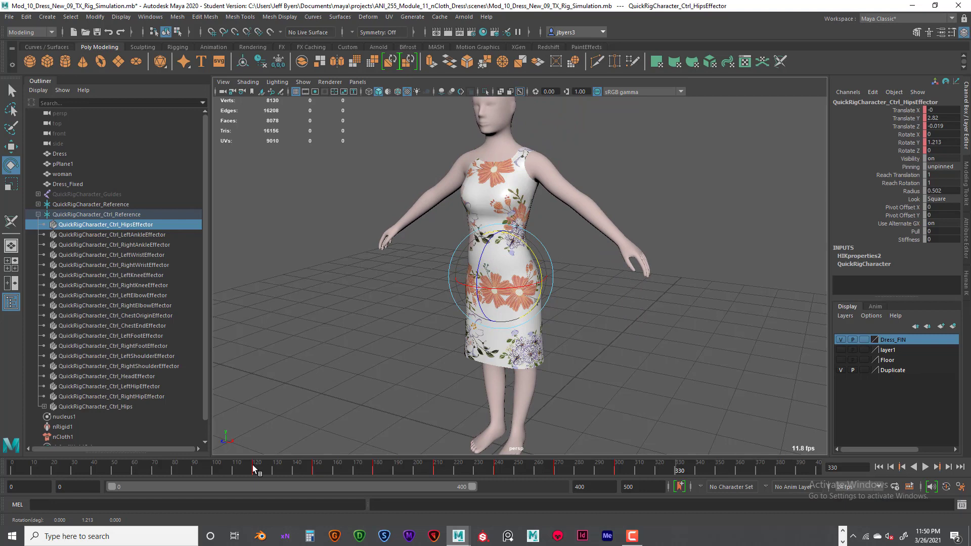
right_click(256, 470)
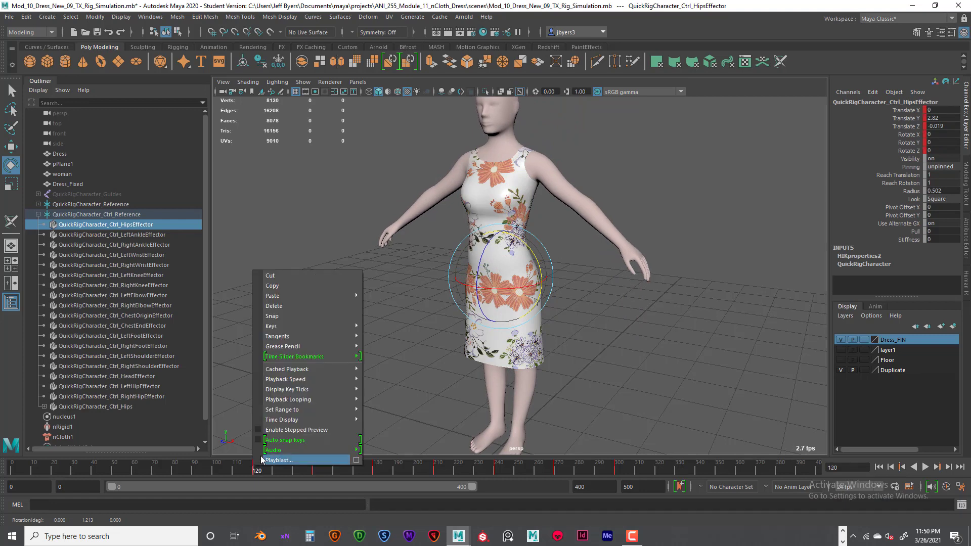
left_click(277, 286)
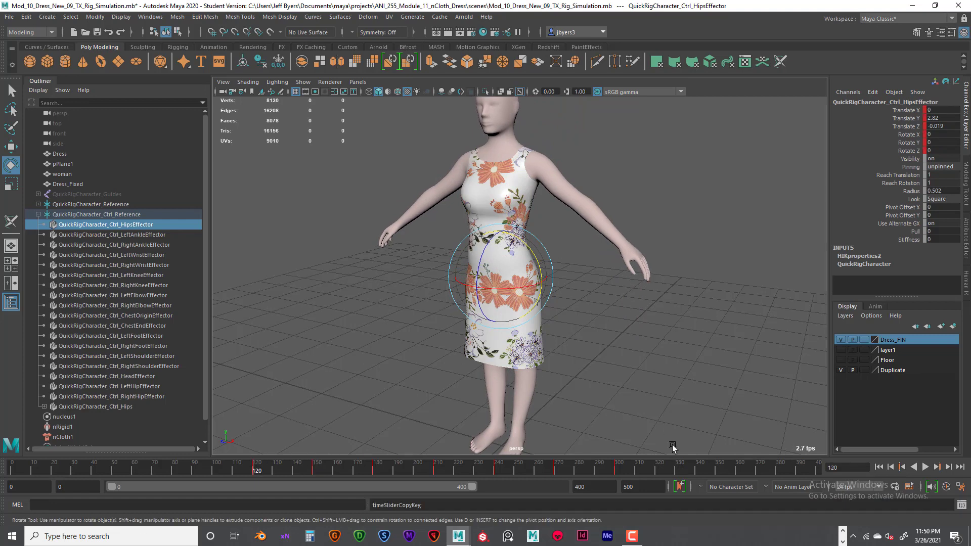
left_click(679, 472)
right_click(679, 472)
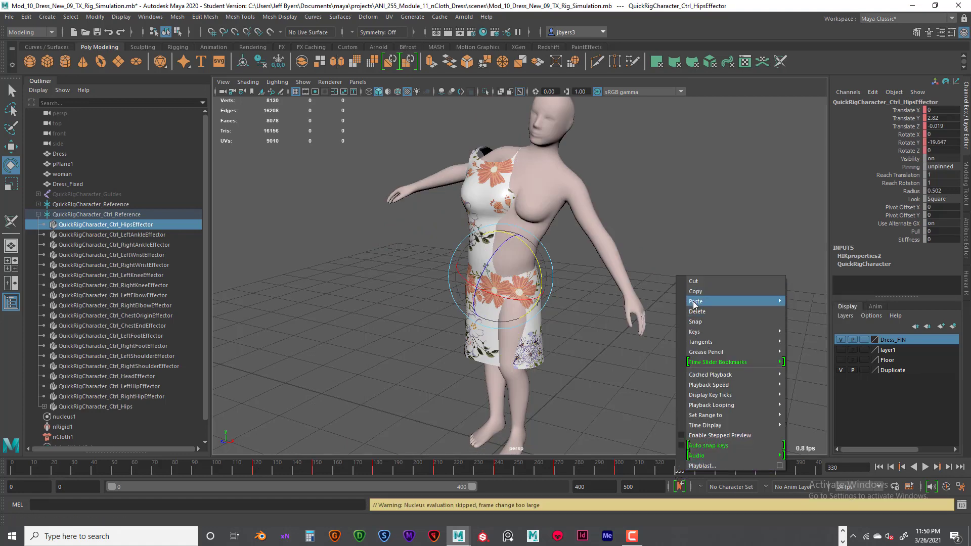
left_click(804, 301)
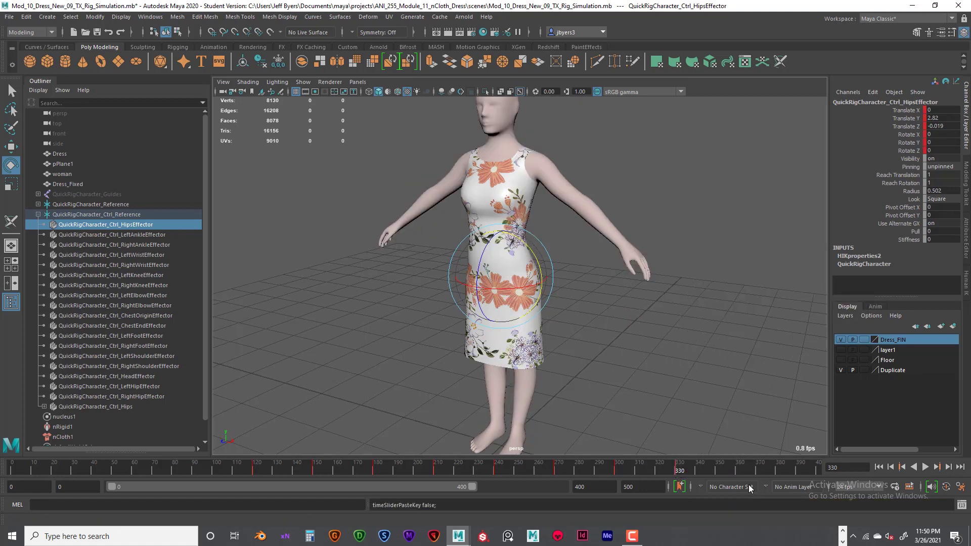
- Return to frame 0, clear the selection, and frame the whole character in the perspective view
left_click(880, 468)
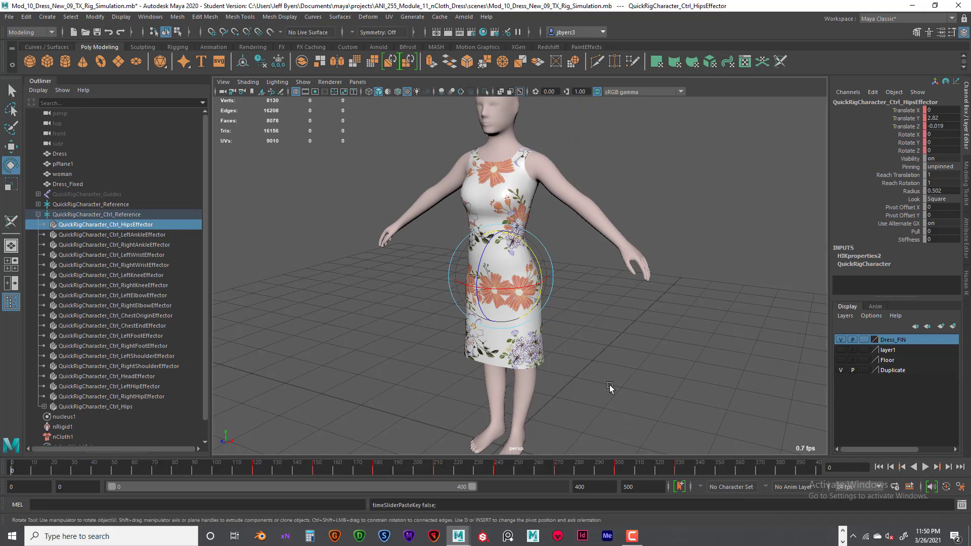
left_click(427, 320)
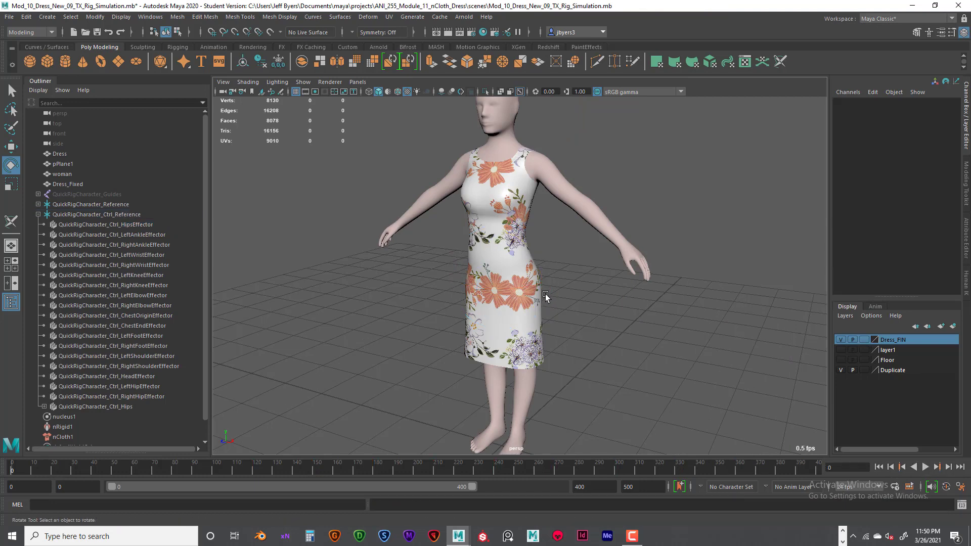
left_click_drag(542, 297, 538, 301, "alt")
middle_click_drag(534, 298, 534, 298, "alt")
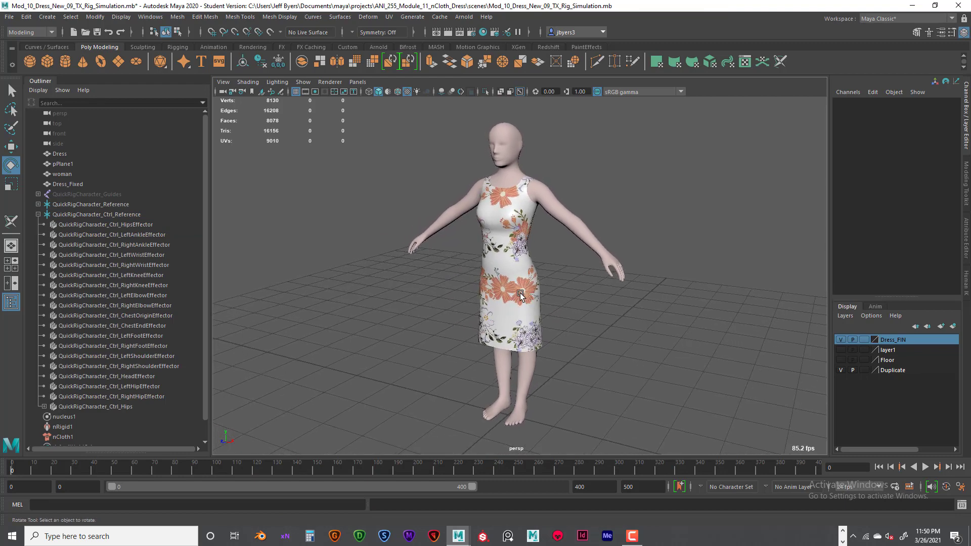
right_click_drag(528, 297, 525, 302, "alt")
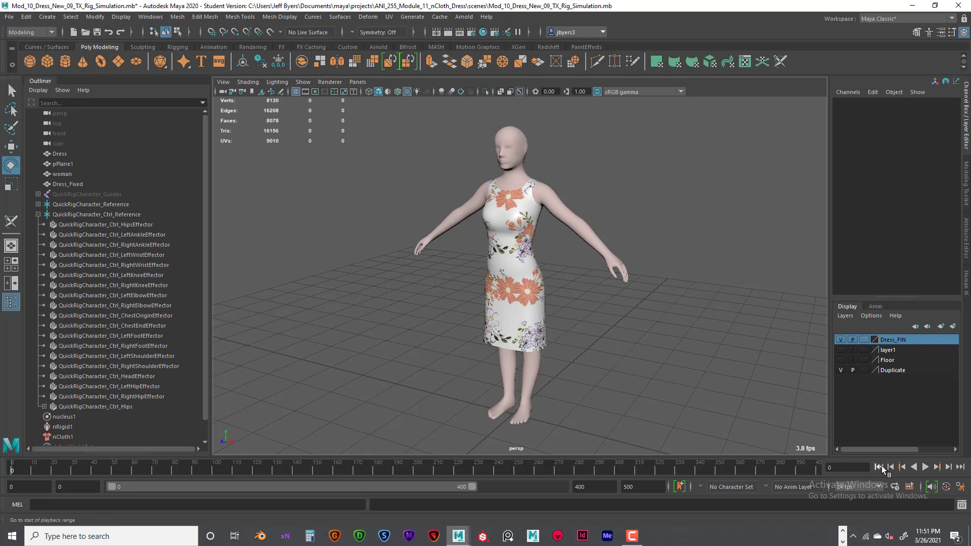
- In the Playblast options, set the movie file in the project's movies folder to the author's name followed by _ANI255_Mod_11_Dress_Test_02
right_click(432, 463)
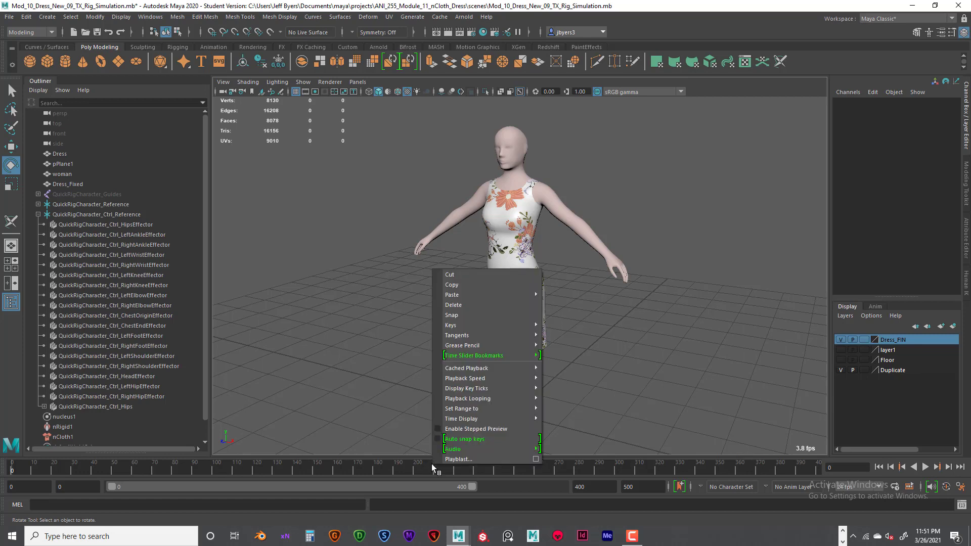
left_click(536, 459)
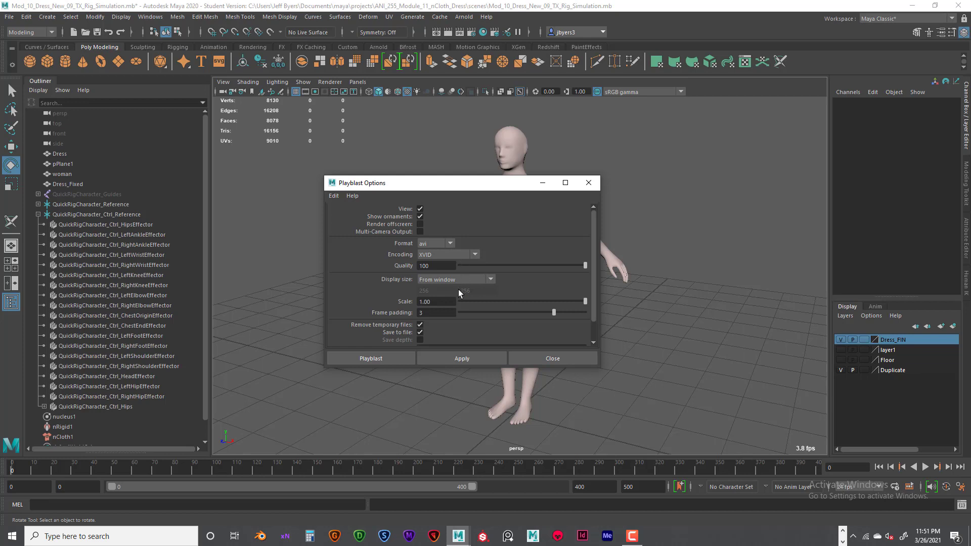
scroll(521, 317, "down", 2)
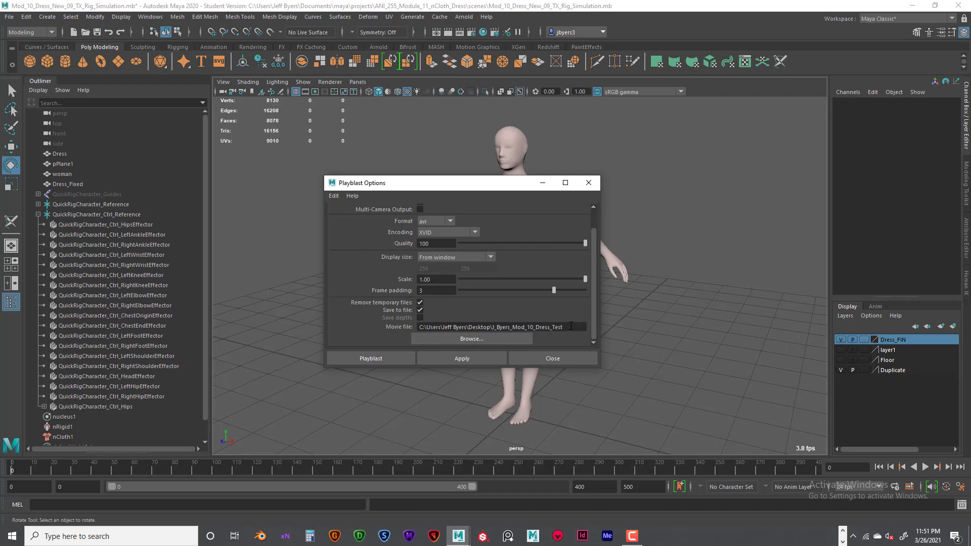
left_click(514, 341)
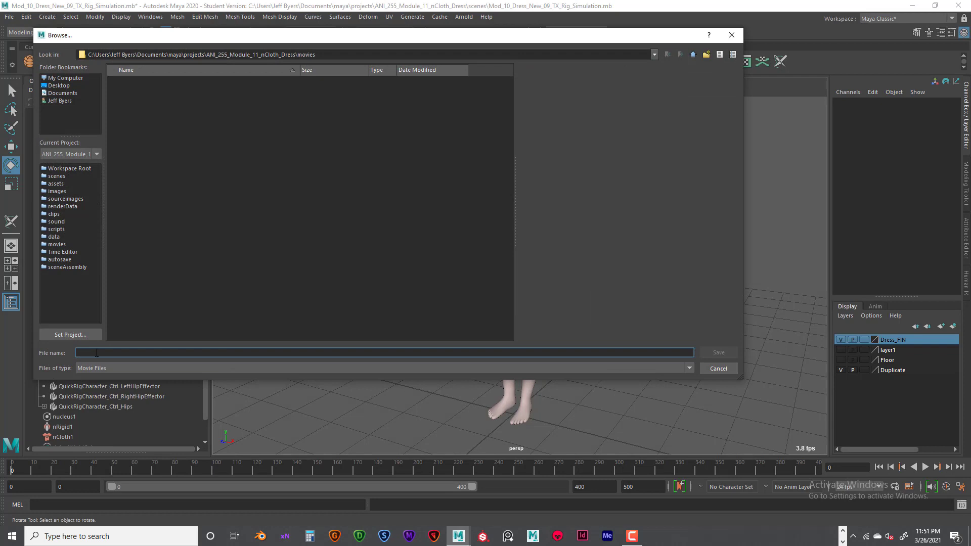
type("j")
type("_Byer")
type("s_ANI2")
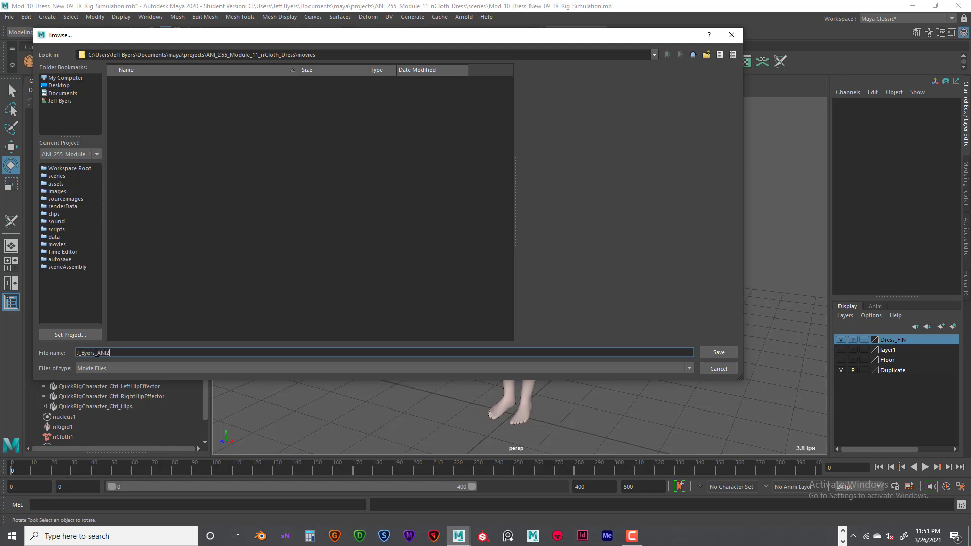
type("55_Mod_11")
type("ress_Test_02")
left_click(710, 351)
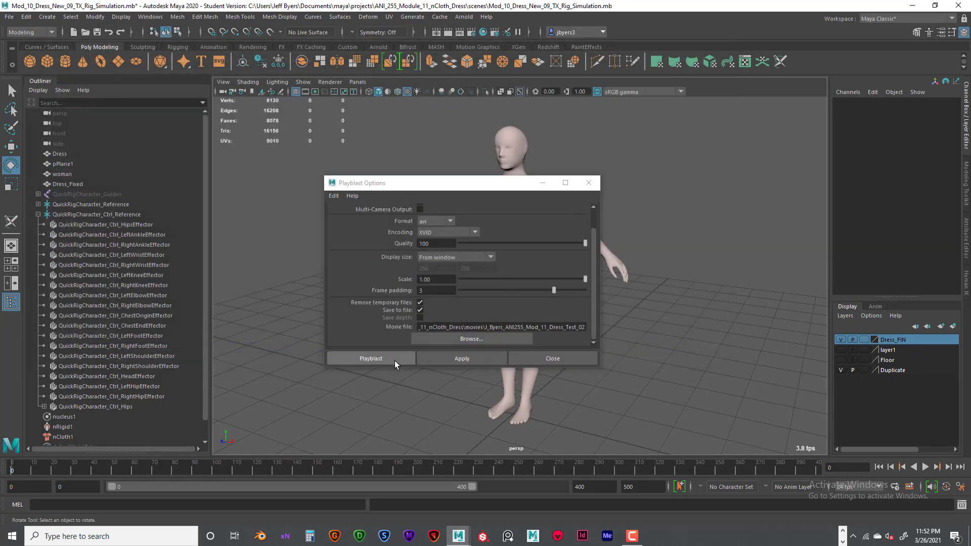
- Generate the playblast of the dress simulation and replay the finished movie
left_click(395, 360)
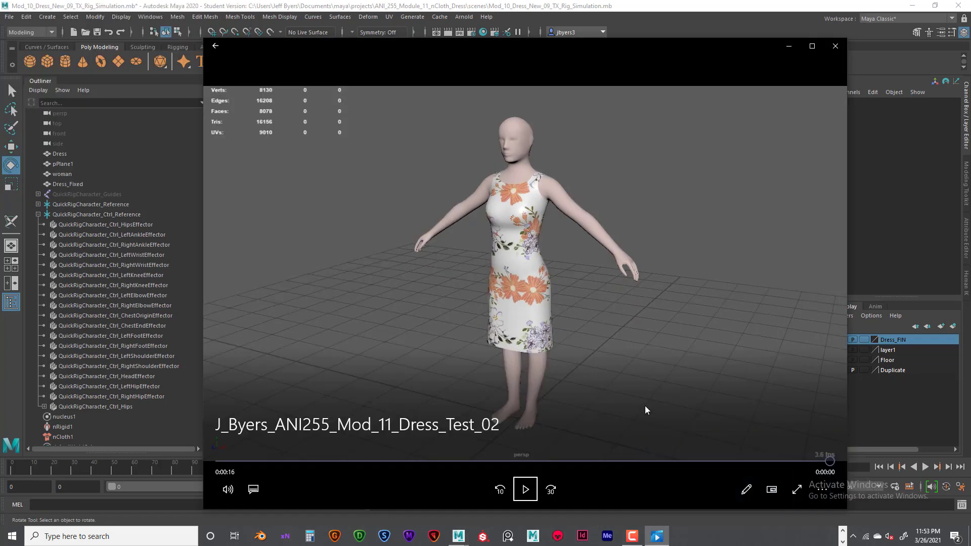
left_click(525, 490)
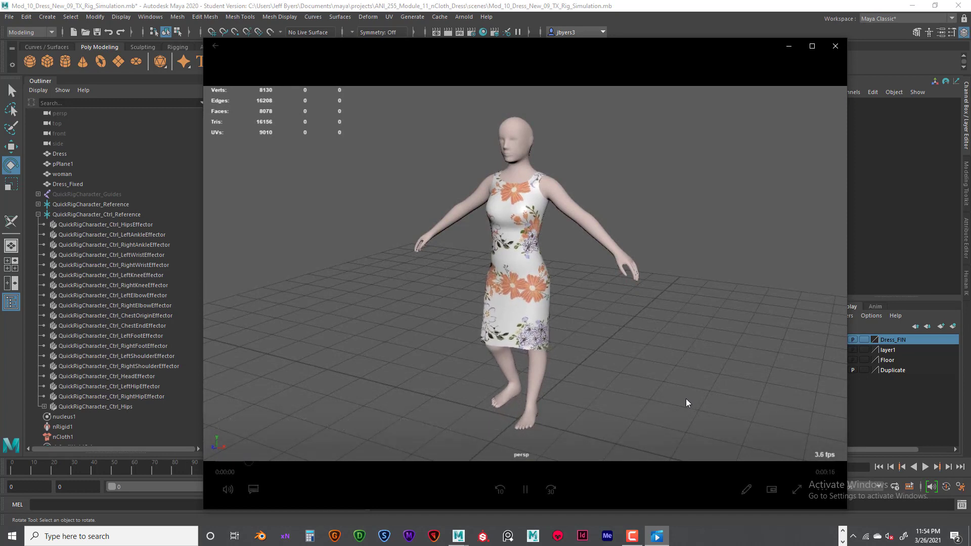